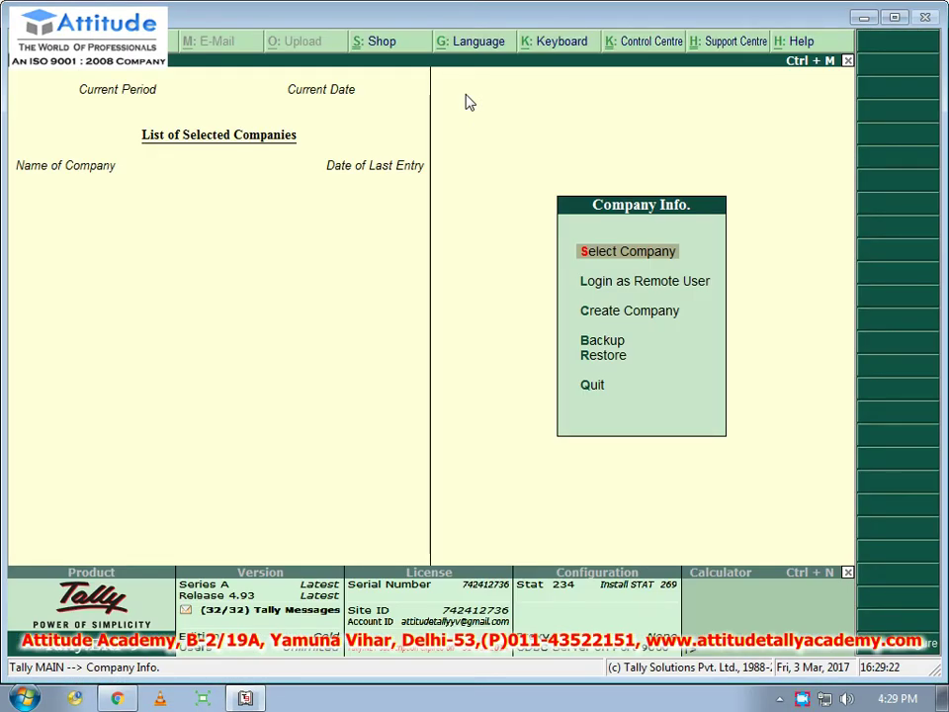
- Create a new company named Attitude Academy, accepting the default details
{"action": "key", "text": "Down"}
{"action": "key", "text": "Down"}
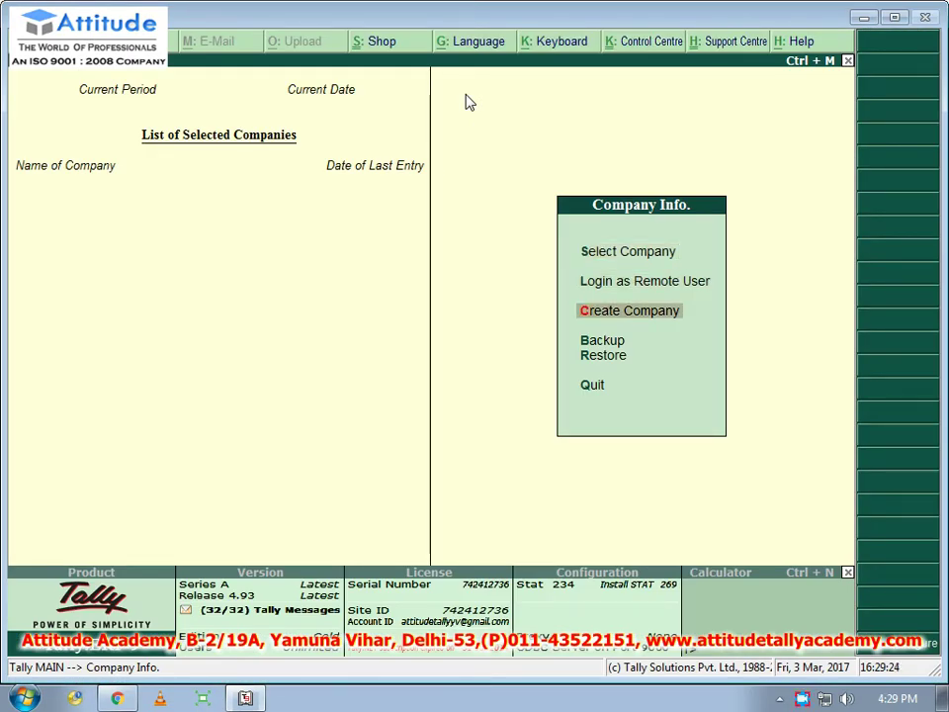
{"action": "key", "text": "Return"}
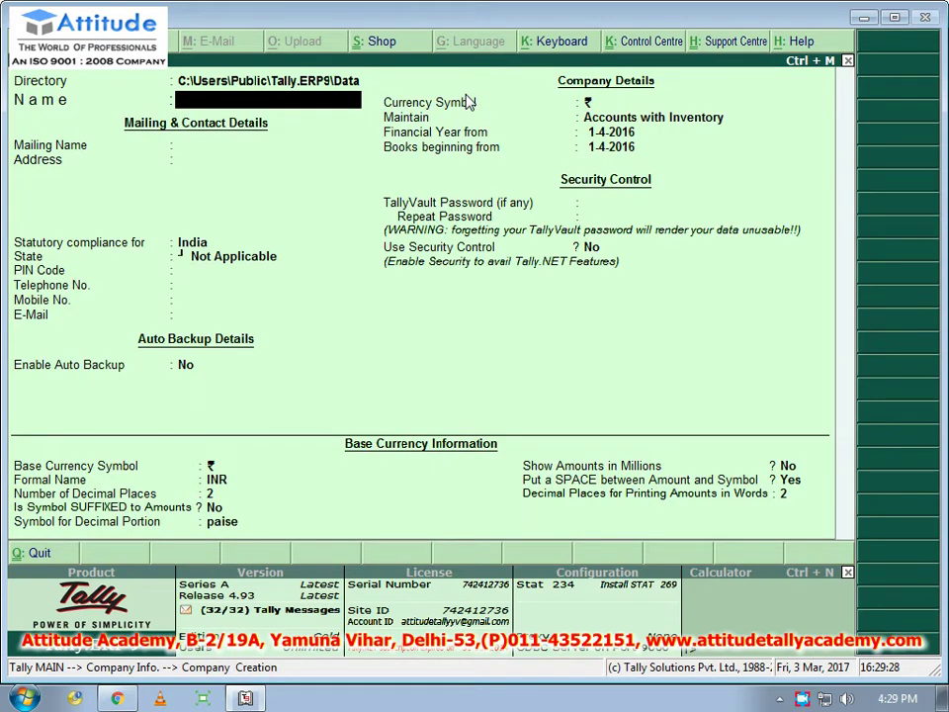
{"action": "type", "text": "Attitude Academy"}
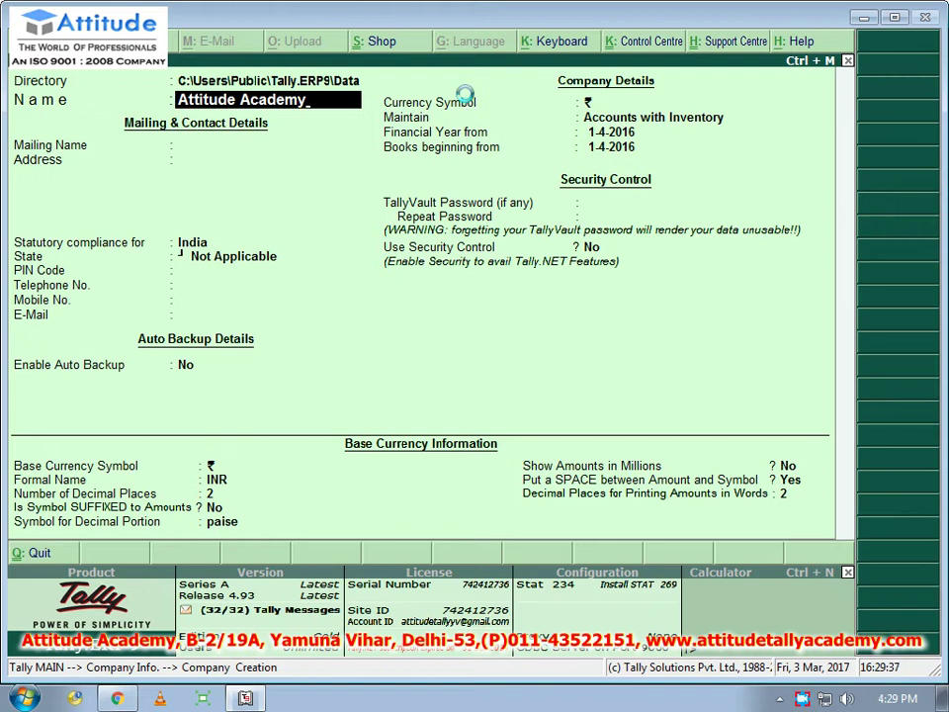
{"action": "key", "text": "ctrl+a"}
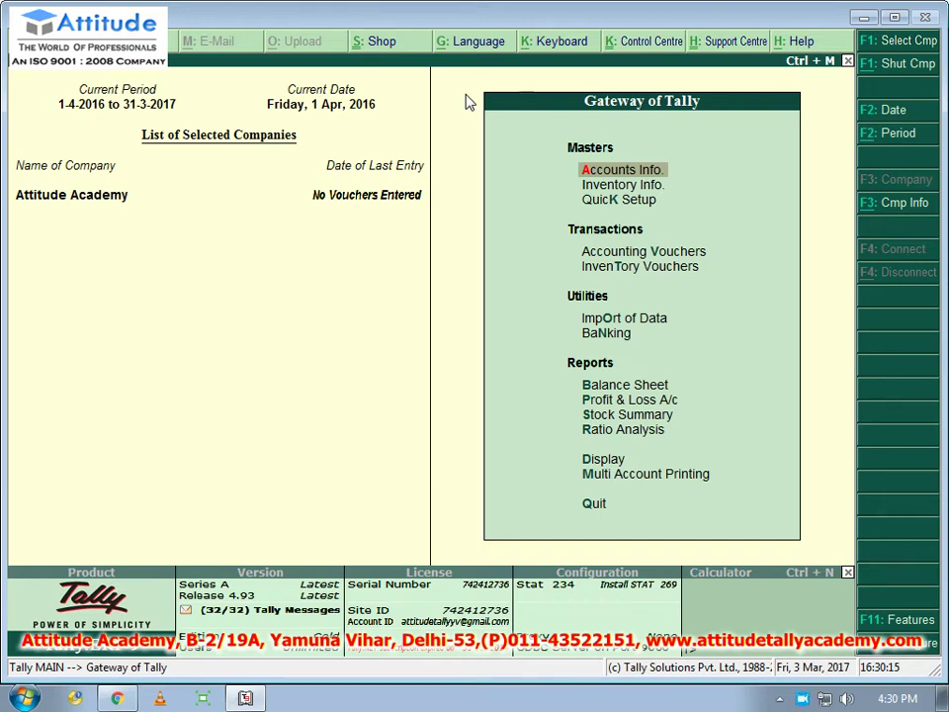
- Enable Maintain Multiple Godowns in the company's inventory features and accept the settings
{"action": "key", "text": "F11"}
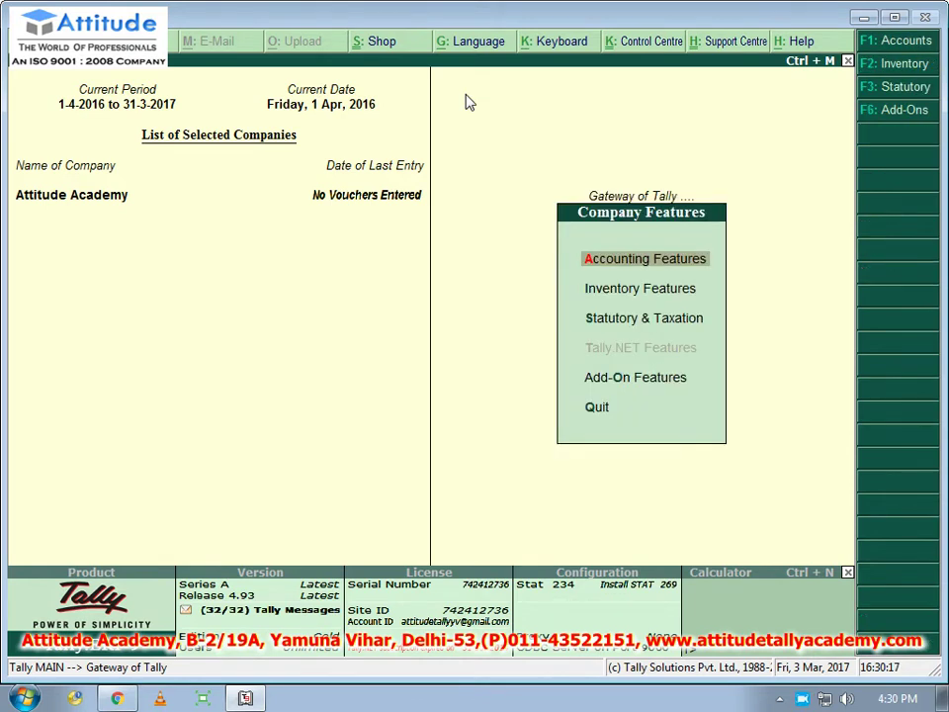
{"action": "key", "text": "i"}
{"action": "key", "text": "Return"}
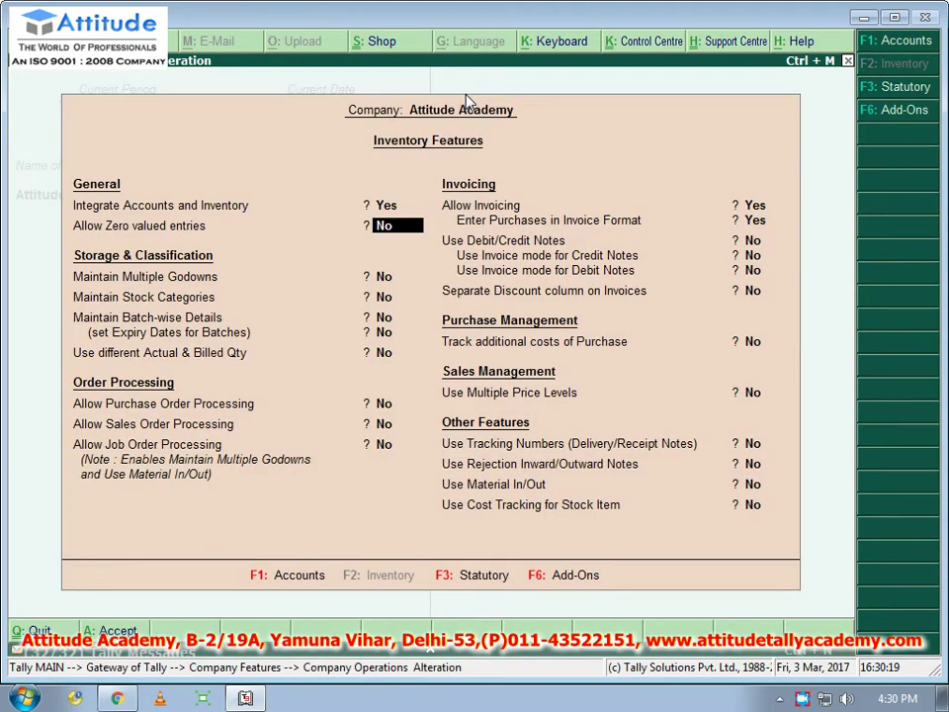
{"action": "key", "text": "Return"}
{"action": "type", "text": "y"}
{"action": "key", "text": "Return"}
{"action": "key", "text": "Return"}
{"action": "key", "text": "Return"}
{"action": "key", "text": "Return"}
{"action": "key", "text": "Return"}
{"action": "key", "text": "Return"}
{"action": "key", "text": "Return"}
{"action": "key", "text": "Return"}
{"action": "key", "text": "Return"}
{"action": "key", "text": "Return"}
{"action": "key", "text": "Return"}
{"action": "key", "text": "Return"}
{"action": "key", "text": "Return"}
{"action": "key", "text": "Return"}
{"action": "key", "text": "Return"}
{"action": "key", "text": "Return"}
{"action": "key", "text": "Return"}
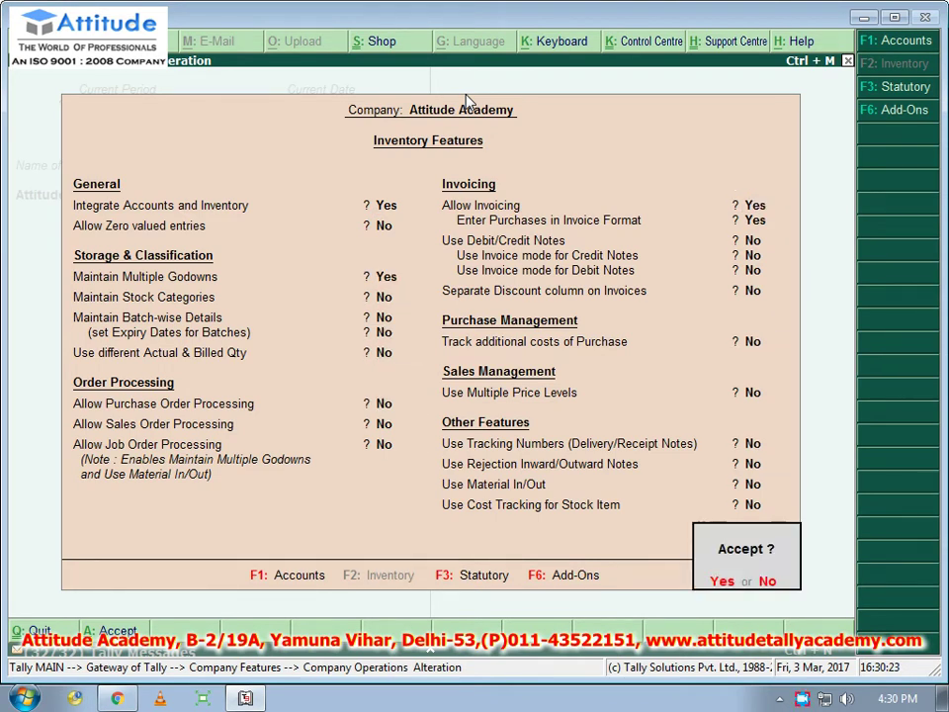
{"action": "key", "text": "Return"}
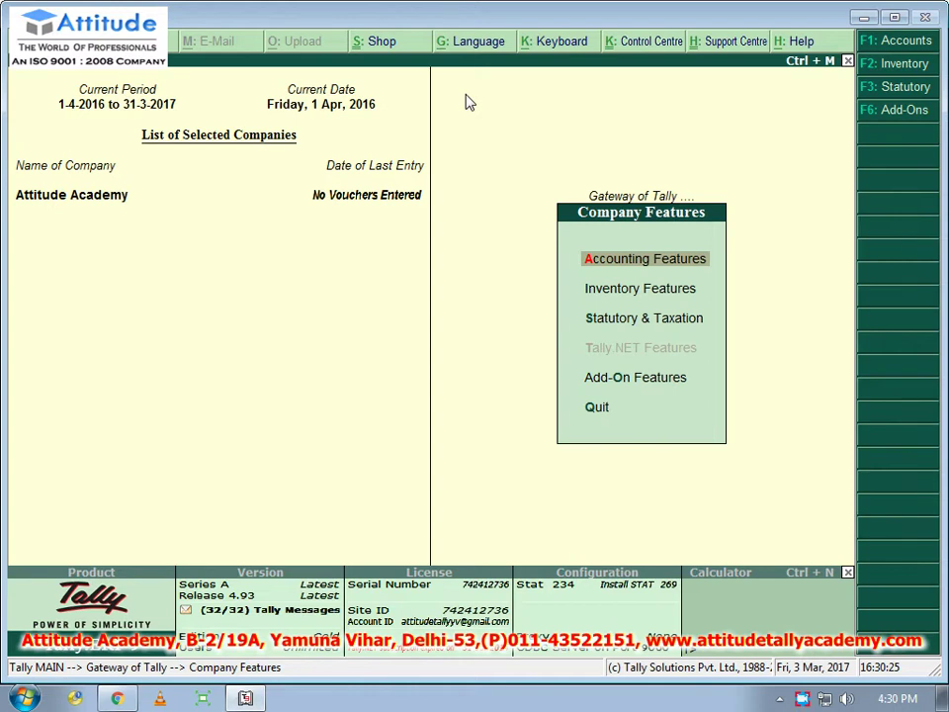
{"action": "key", "text": "Escape"}
- Create a single godown named Store under Primary
{"action": "key", "text": "Down"}
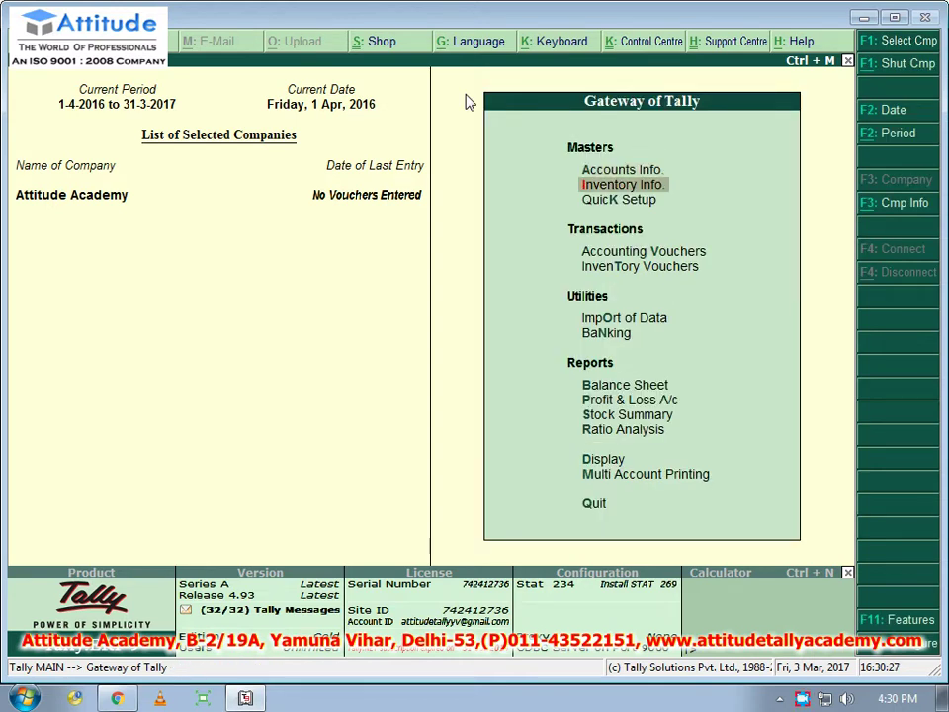
{"action": "key", "text": "Return"}
{"action": "key", "text": "Down"}
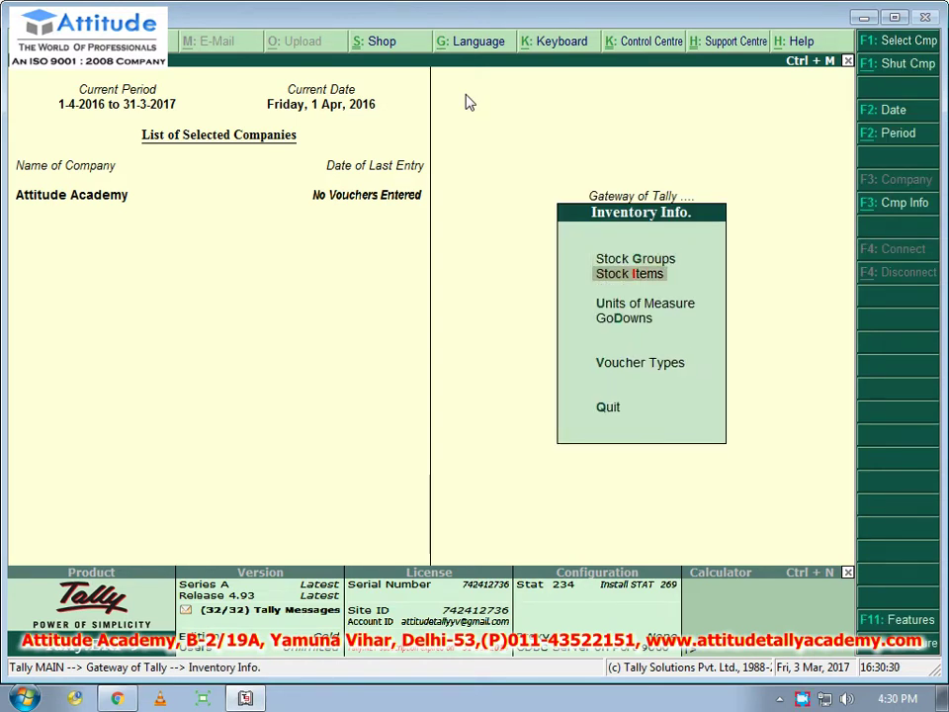
{"action": "key", "text": "Return"}
{"action": "key", "text": "Escape"}
{"action": "key", "text": "Down"}
{"action": "key", "text": "Down"}
{"action": "key", "text": "Return"}
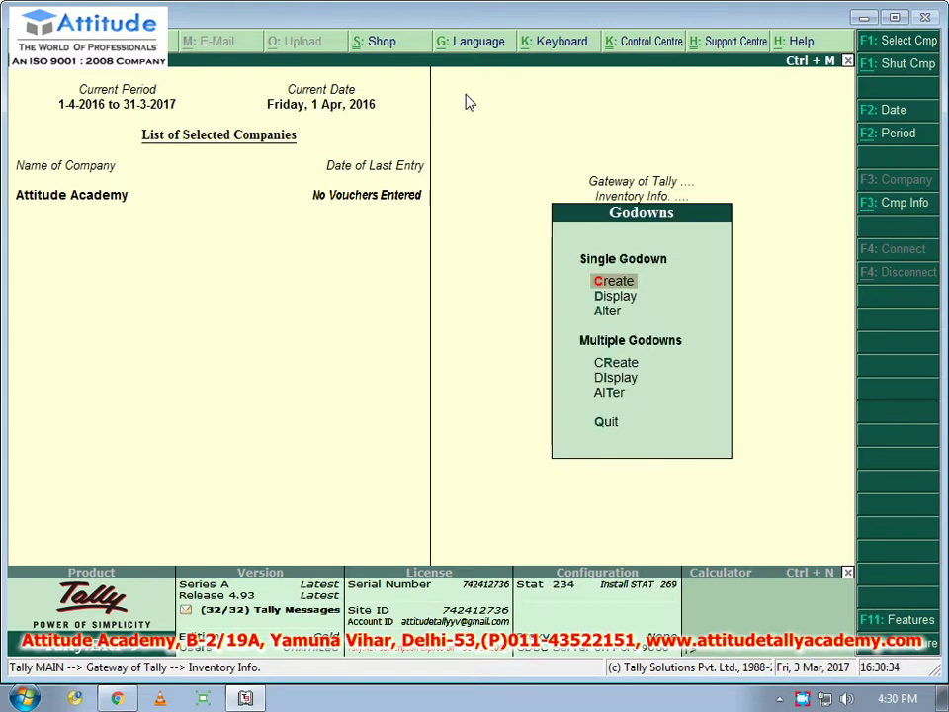
{"action": "key", "text": "Return"}
{"action": "type", "text": "Store"}
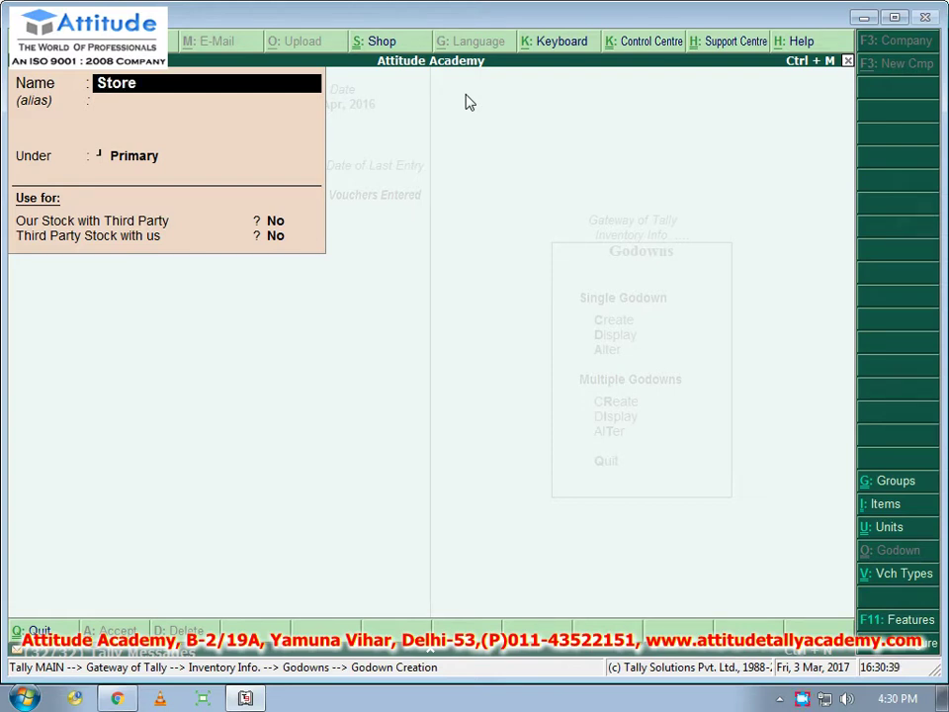
{"action": "key", "text": "Return"}
{"action": "key", "text": "Return"}
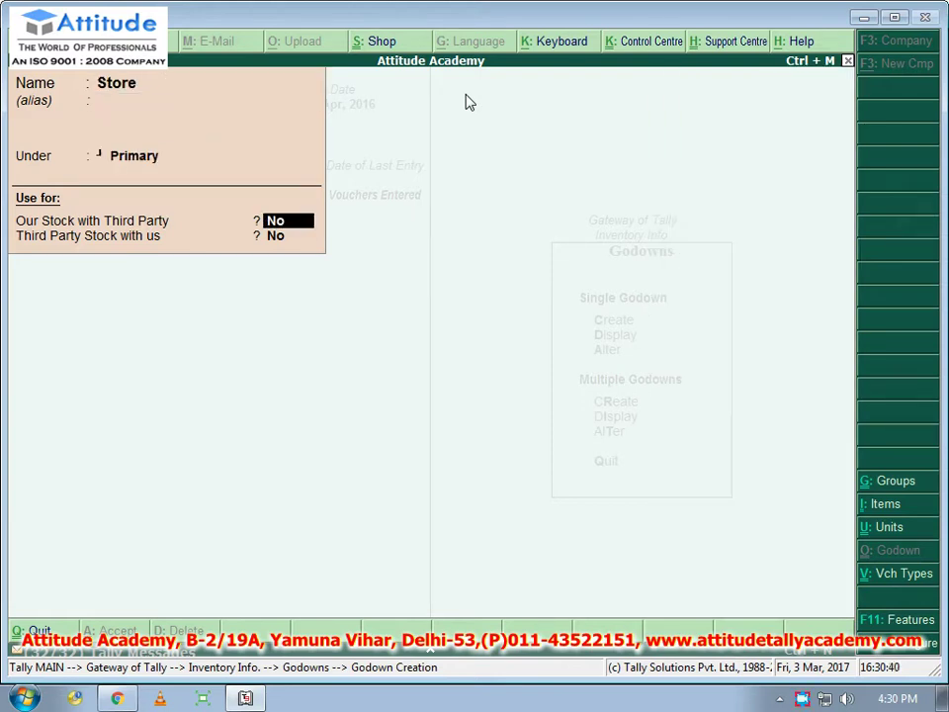
{"action": "key", "text": "Return"}
{"action": "key", "text": "Return"}
{"action": "key", "text": "Return"}
- Create a second godown named Finishing Godown under Primary and return to the inventory masters
{"action": "type", "text": "Fin"}
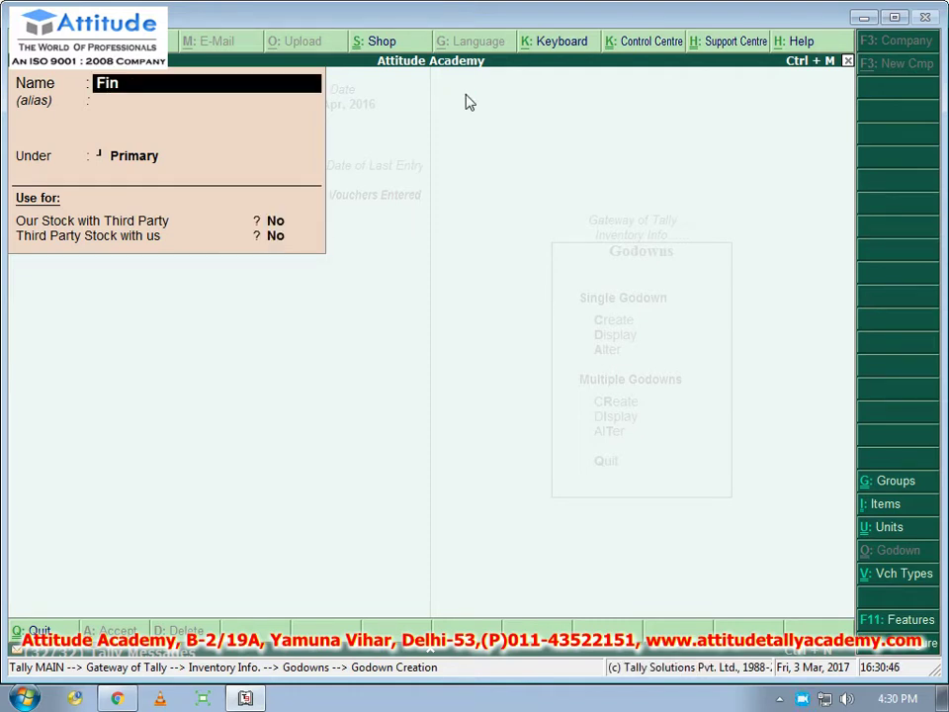
{"action": "type", "text": "ishing G"}
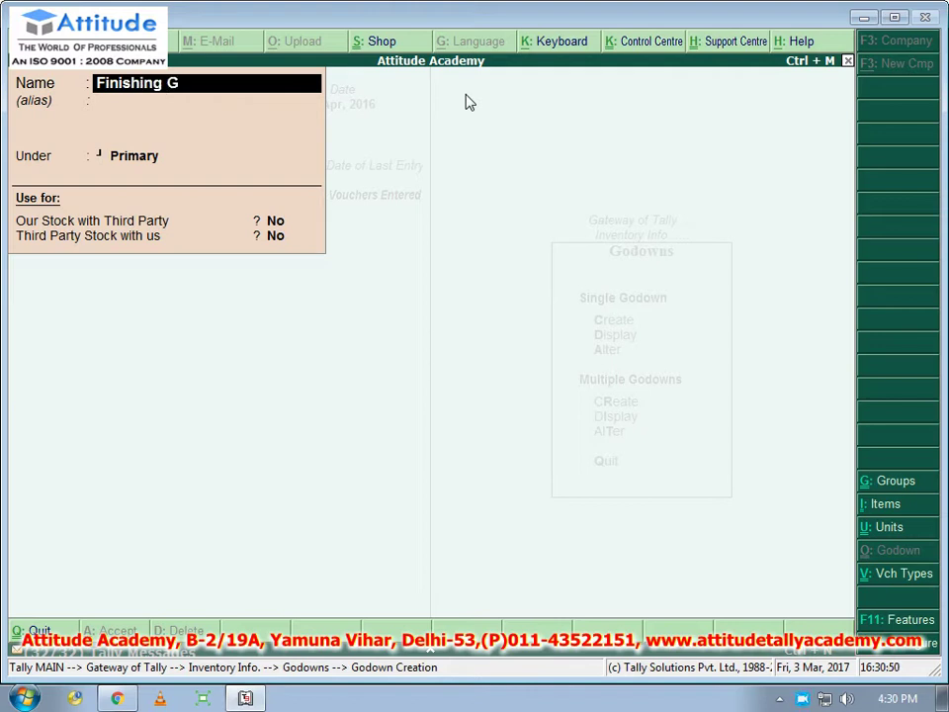
{"action": "type", "text": "odown"}
{"action": "key", "text": "Return"}
{"action": "key", "text": "Return"}
{"action": "key", "text": "Return"}
{"action": "key", "text": "Return"}
{"action": "key", "text": "Return"}
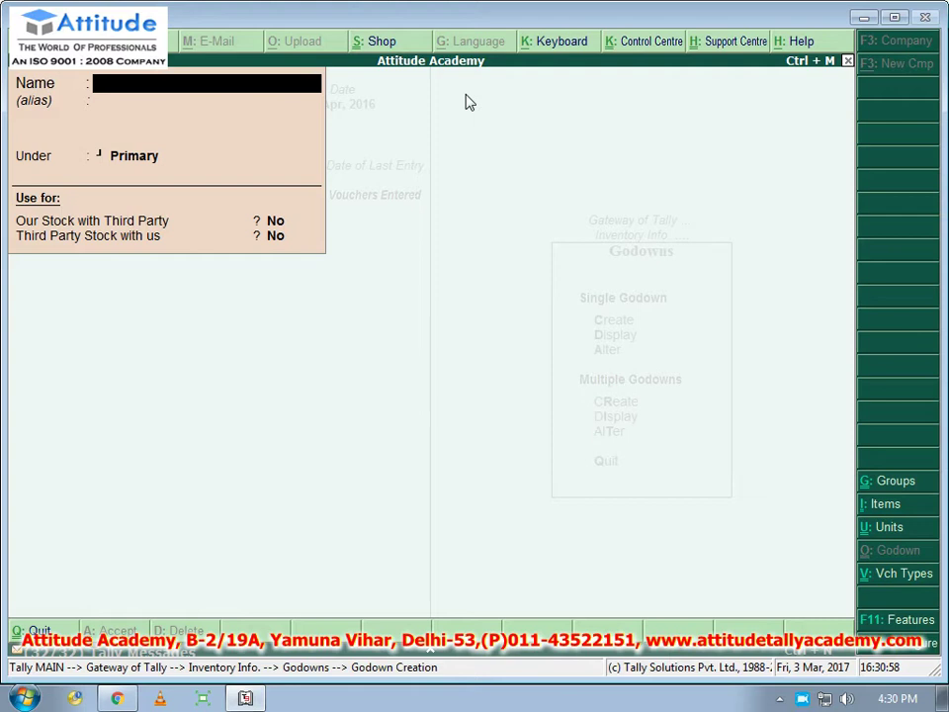
{"action": "key", "text": "Escape"}
{"action": "key", "text": "Escape"}
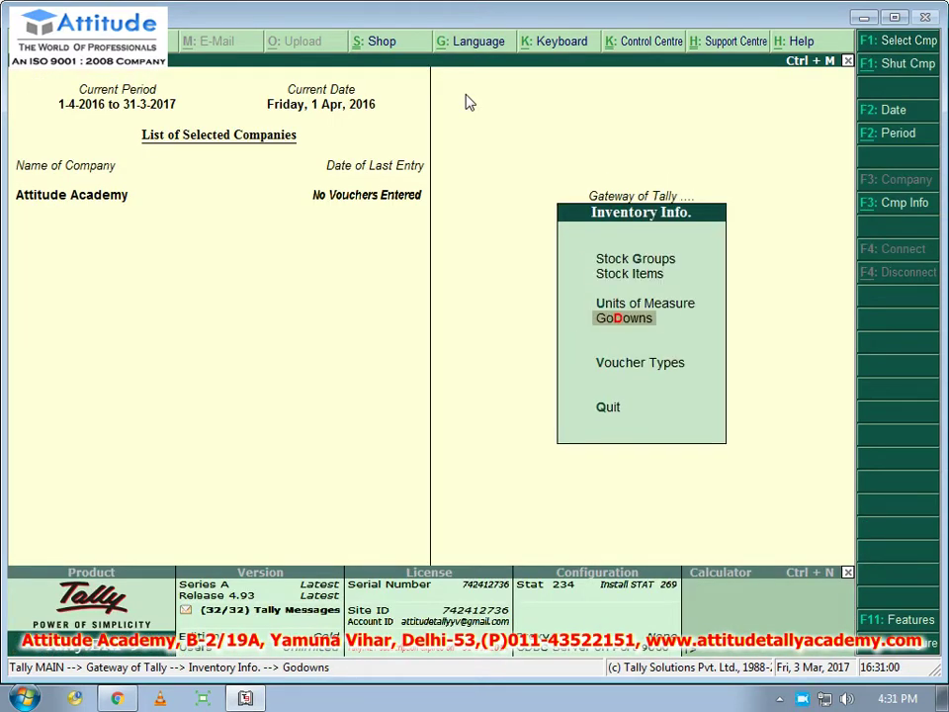
- Start a new single stock item named Pressure Cooker under Primary
{"action": "key", "text": "Up"}
{"action": "key", "text": "Up"}
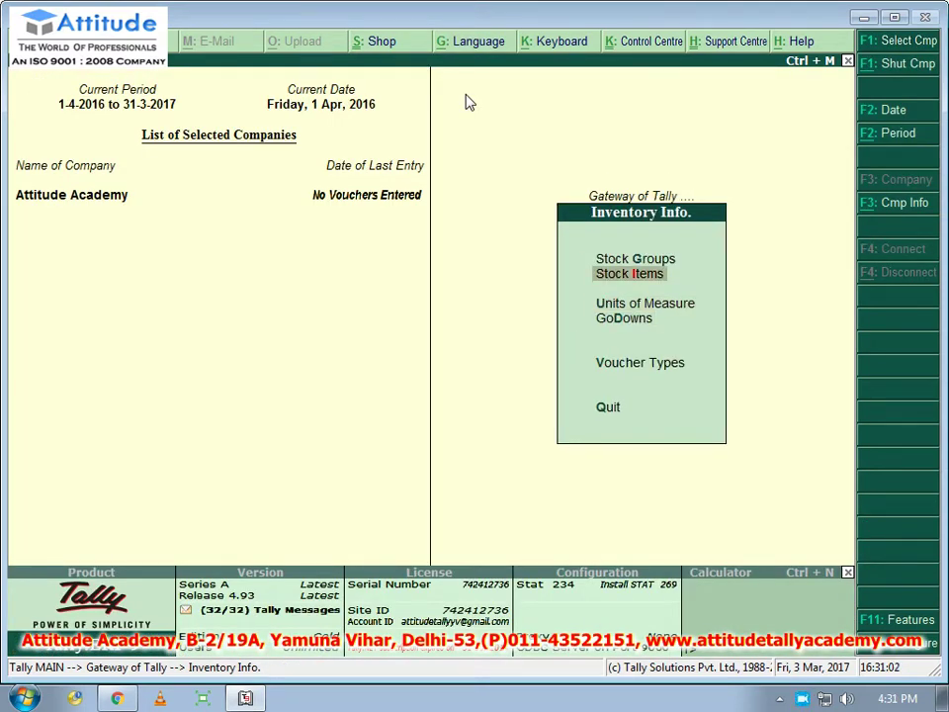
{"action": "key", "text": "Return"}
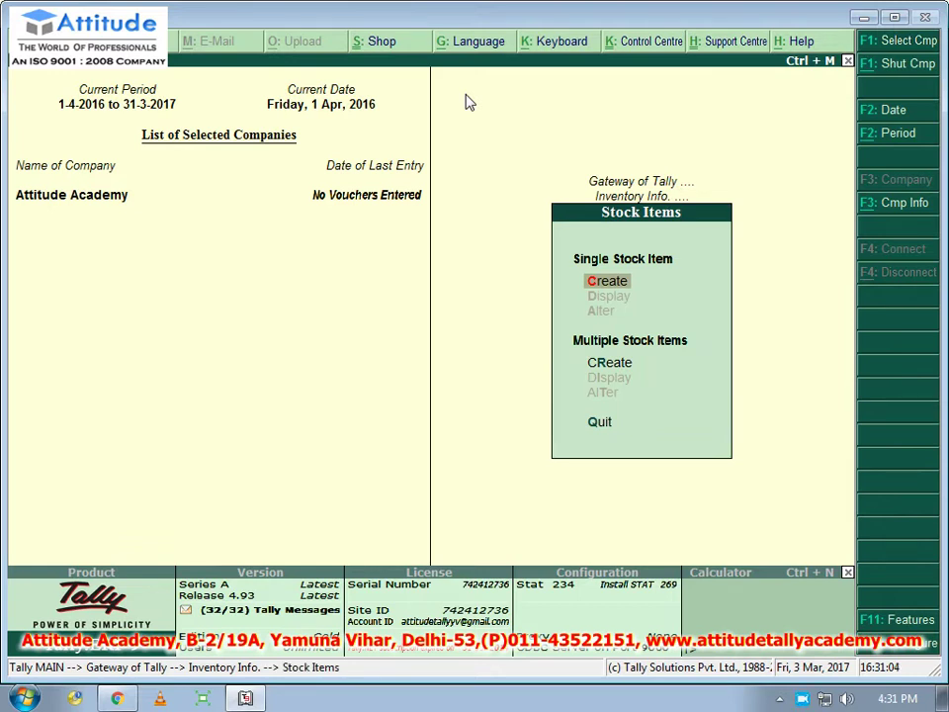
{"action": "key", "text": "Return"}
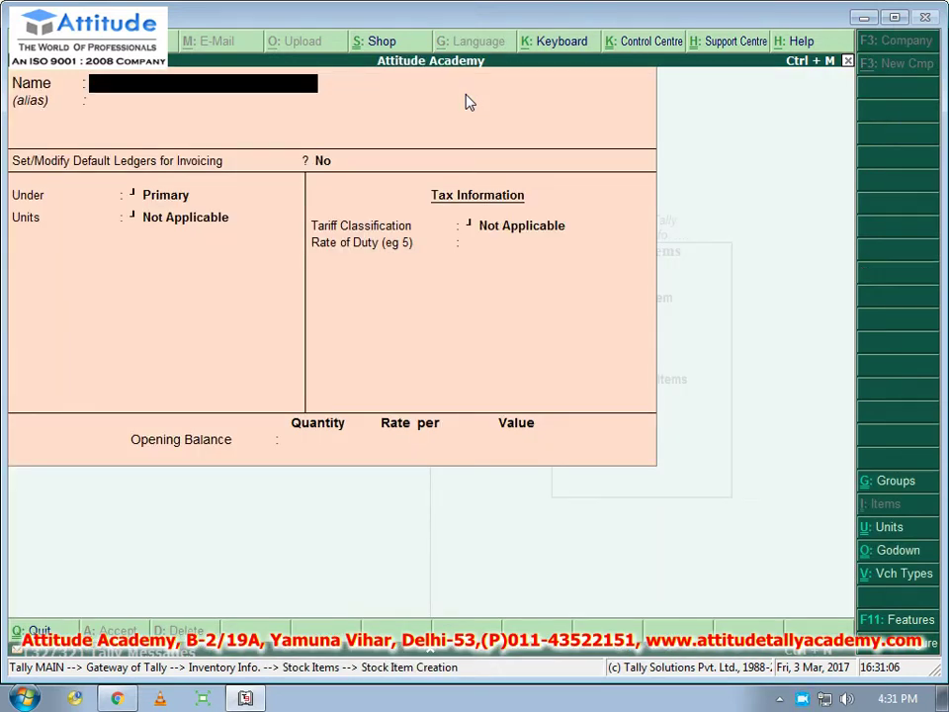
{"action": "type", "text": "Pressu"}
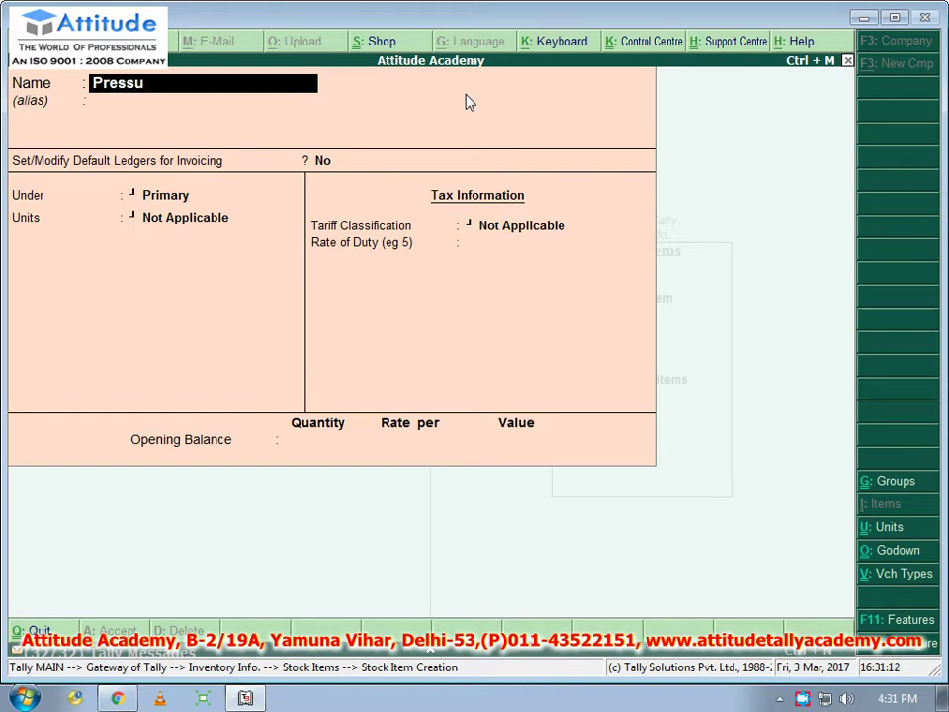
{"action": "type", "text": "re Cooker"}
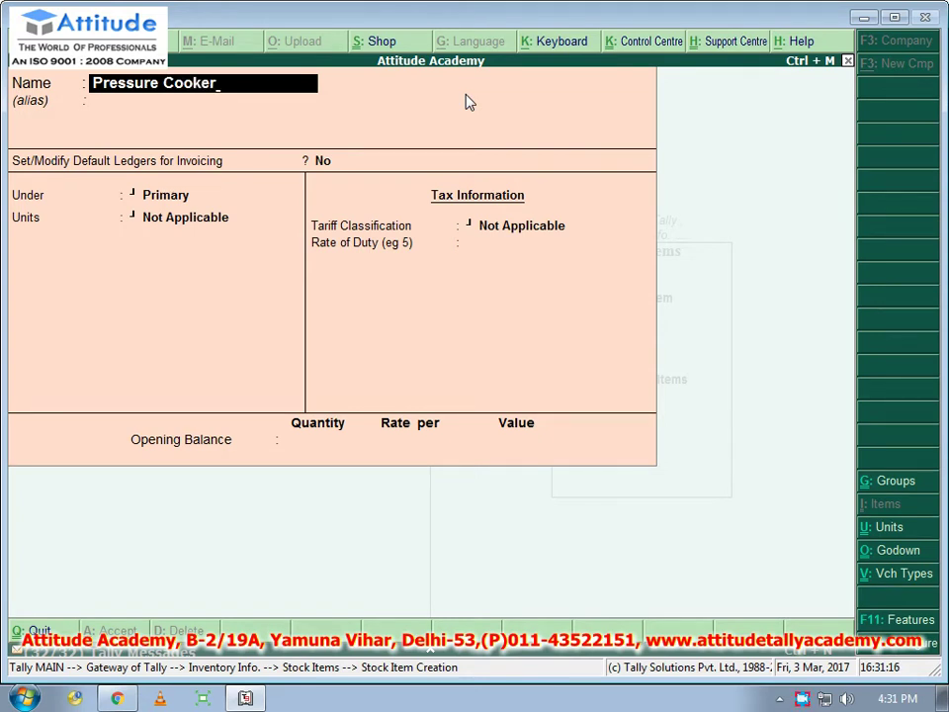
{"action": "key", "text": "Return"}
{"action": "key", "text": "Return"}
{"action": "key", "text": "Return"}
{"action": "key", "text": "Return"}
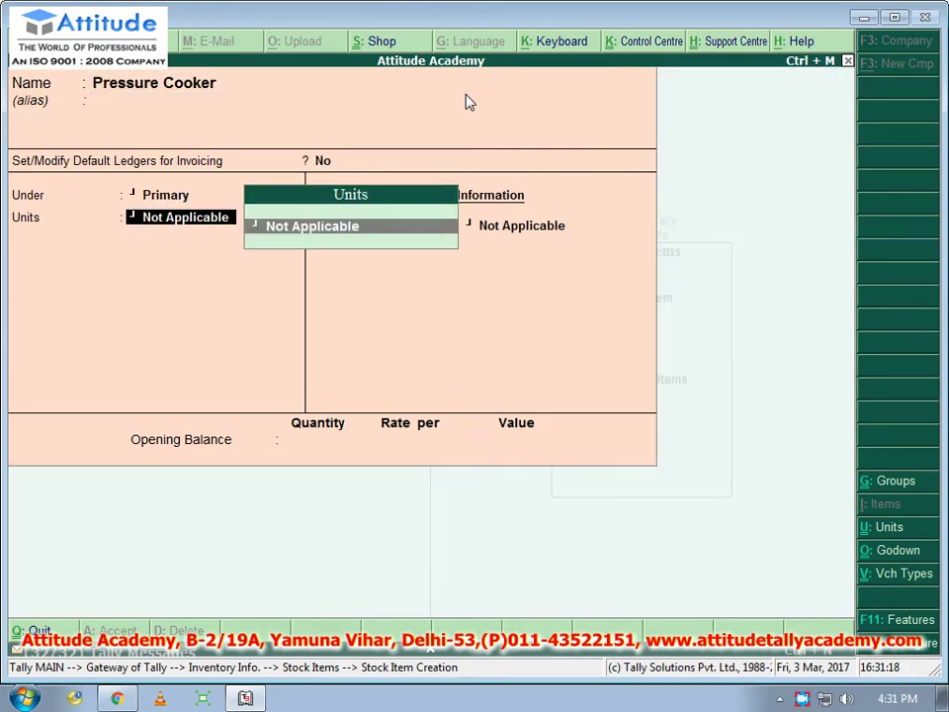
- Create the unit of measure pcs and assign it to the Pressure Cooker item
{"action": "key", "text": "alt+c"}
{"action": "type", "text": "pcs"}
{"action": "key", "text": "Return"}
{"action": "key", "text": "Return"}
{"action": "key", "text": "Return"}
{"action": "key", "text": "Return"}
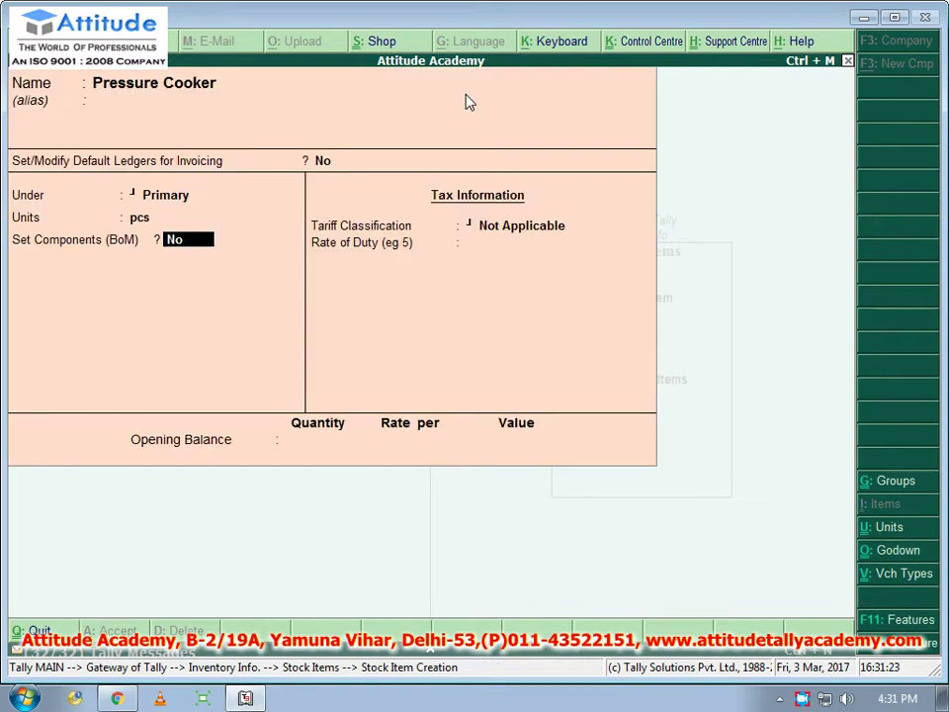
- Set Components (BoM) to Yes for Pressure Cooker, keeping component list details allowed in the stock item configuration
{"action": "type", "text": "yes"}
{"action": "key", "text": "F12"}
{"action": "key", "text": "Return"}
{"action": "key", "text": "Return"}
{"action": "key", "text": "Return"}
{"action": "key", "text": "Return"}
{"action": "key", "text": "Return"}
{"action": "key", "text": "Return"}
{"action": "key", "text": "Return"}
{"action": "key", "text": "Return"}
{"action": "key", "text": "Return"}
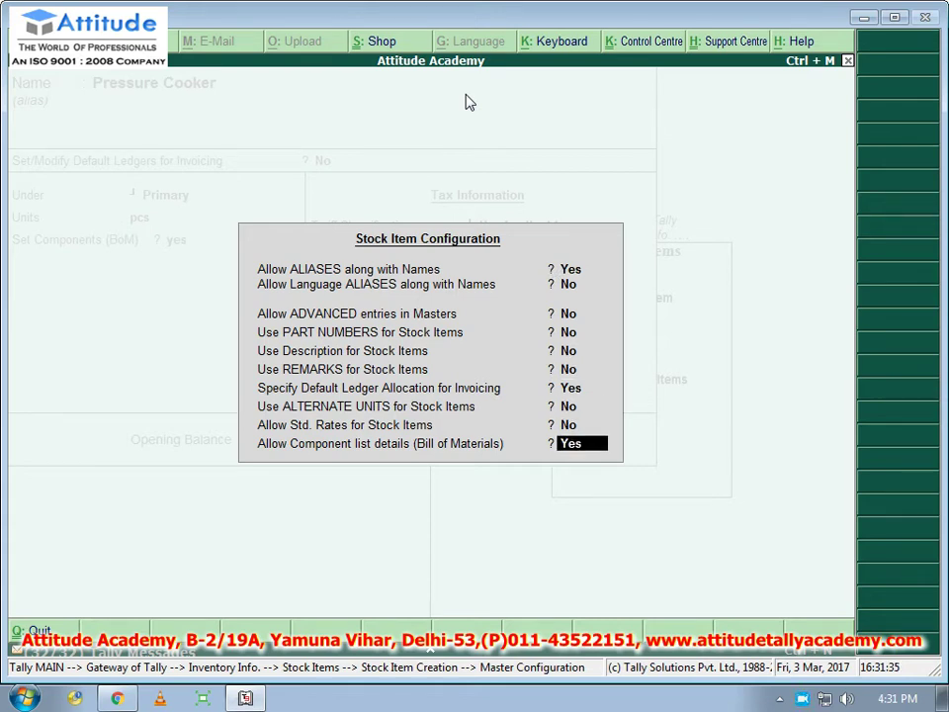
{"action": "key", "text": "Return"}
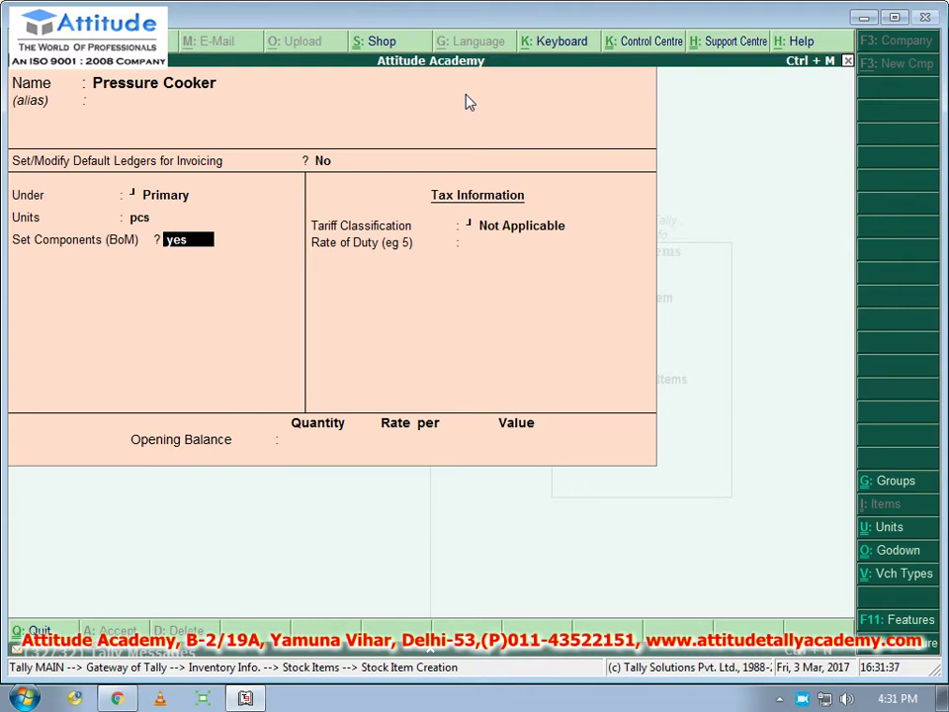
- Add a bill of materials named Mfg Cooker for Pressure Cooker with a unit of manufacture of 1 pcs
{"action": "key", "text": "Return"}
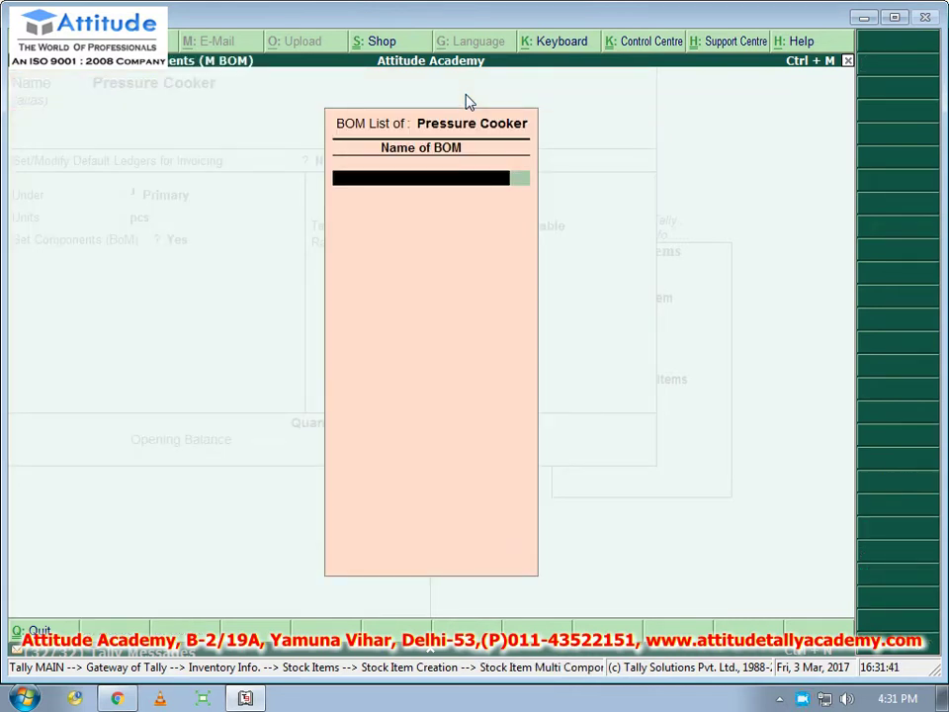
{"action": "type", "text": "Mfg cooker"}
{"action": "key", "text": "Return"}
{"action": "type", "text": "1"}
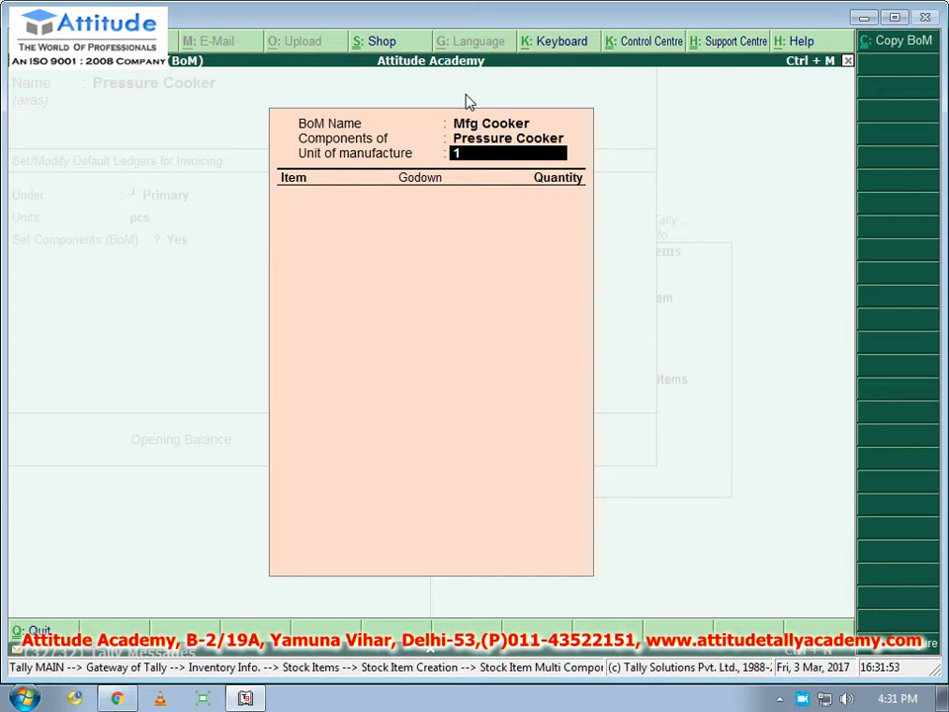
{"action": "key", "text": "Return"}
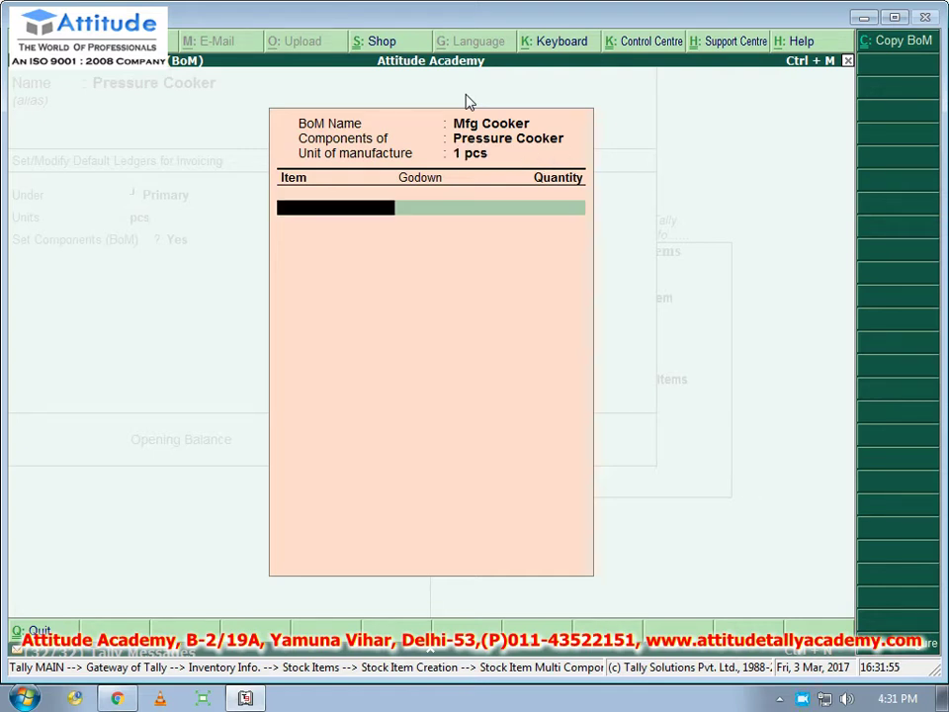
- Start a new component stock item named Aluminium under Primary from the BoM item list
{"action": "key", "text": "alt+c"}
{"action": "type", "text": "Al"}
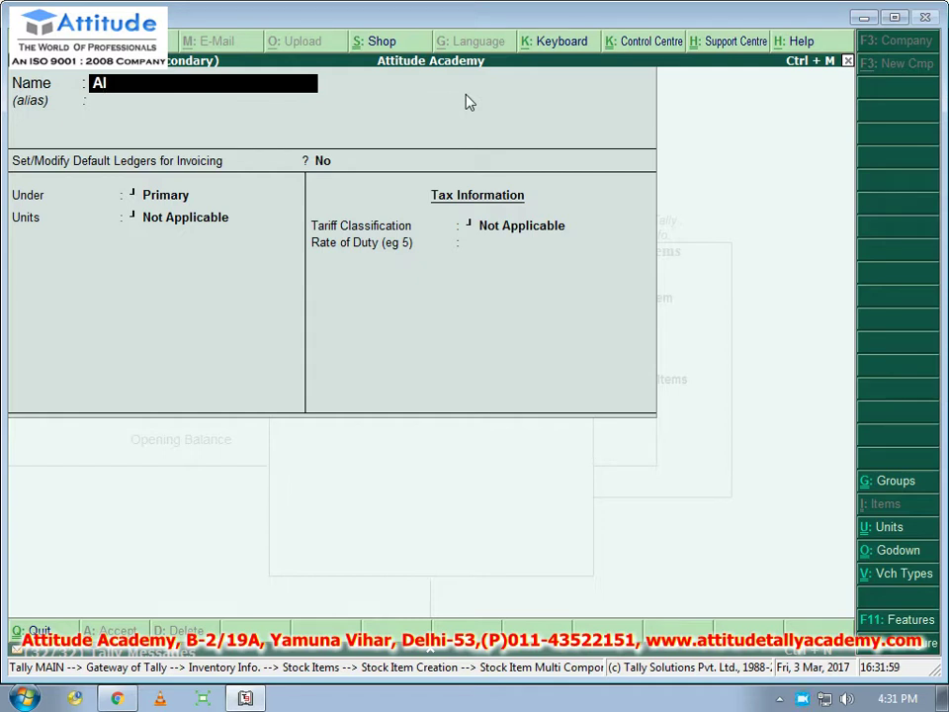
{"action": "type", "text": "uminium"}
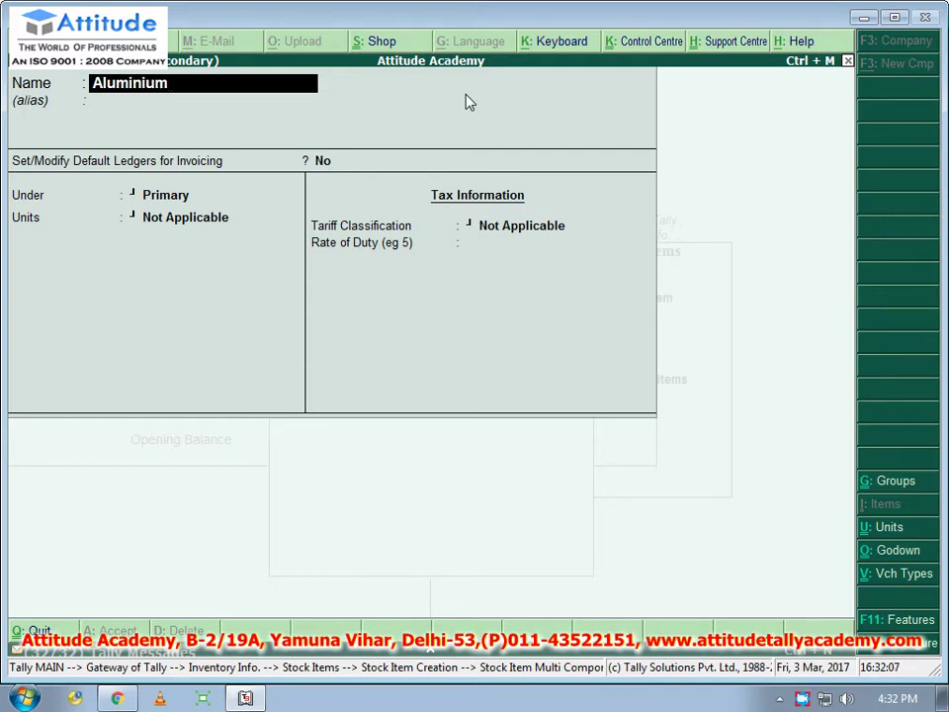
{"action": "key", "text": "Return"}
{"action": "key", "text": "Return"}
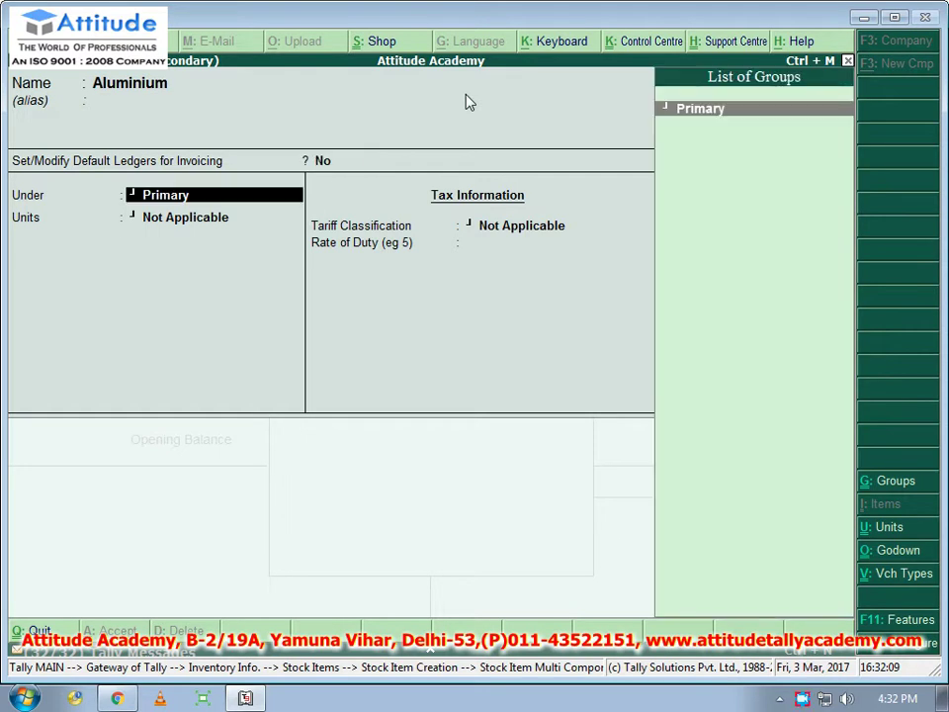
{"action": "key", "text": "Return"}
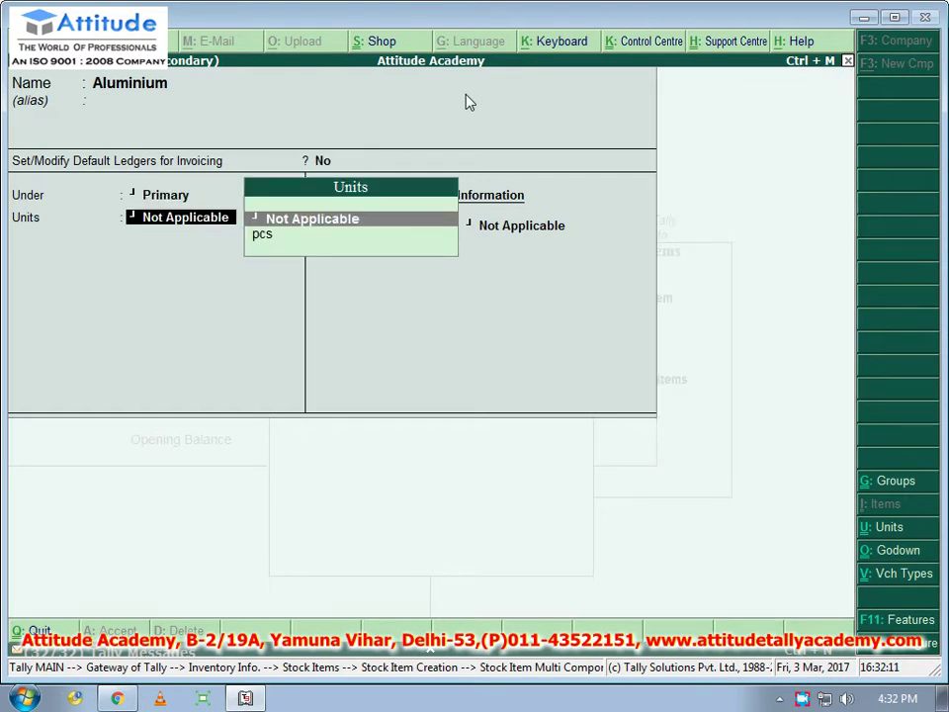
- Create a simple unit of measure with the symbol kg for the Aluminium item
{"action": "key", "text": "alt+c"}
{"action": "type", "text": "kg"}
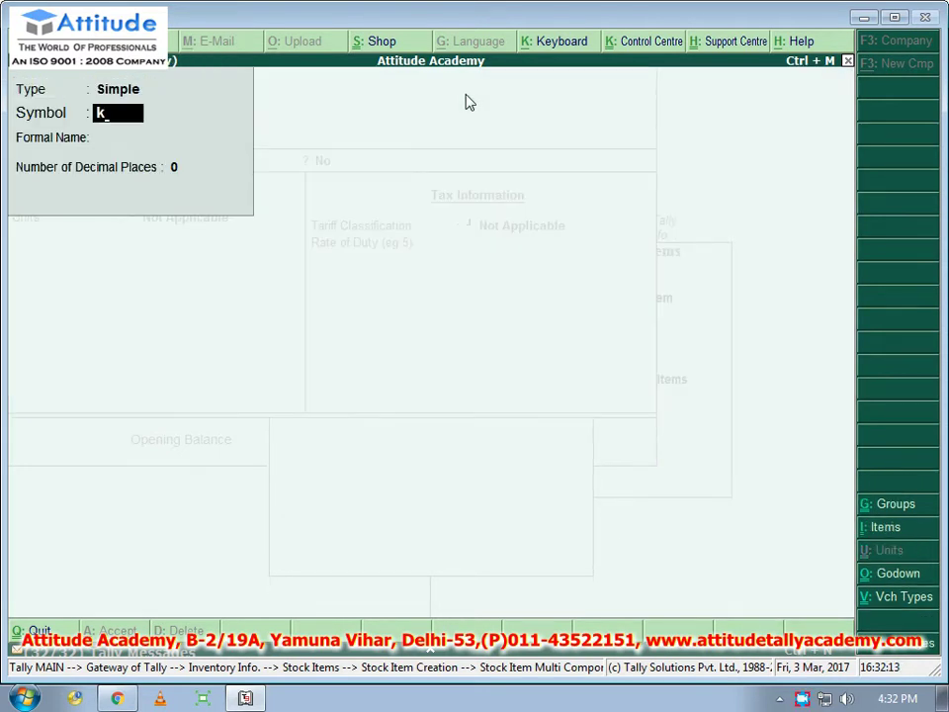
{"action": "key", "text": "Return"}
{"action": "key", "text": "Return"}
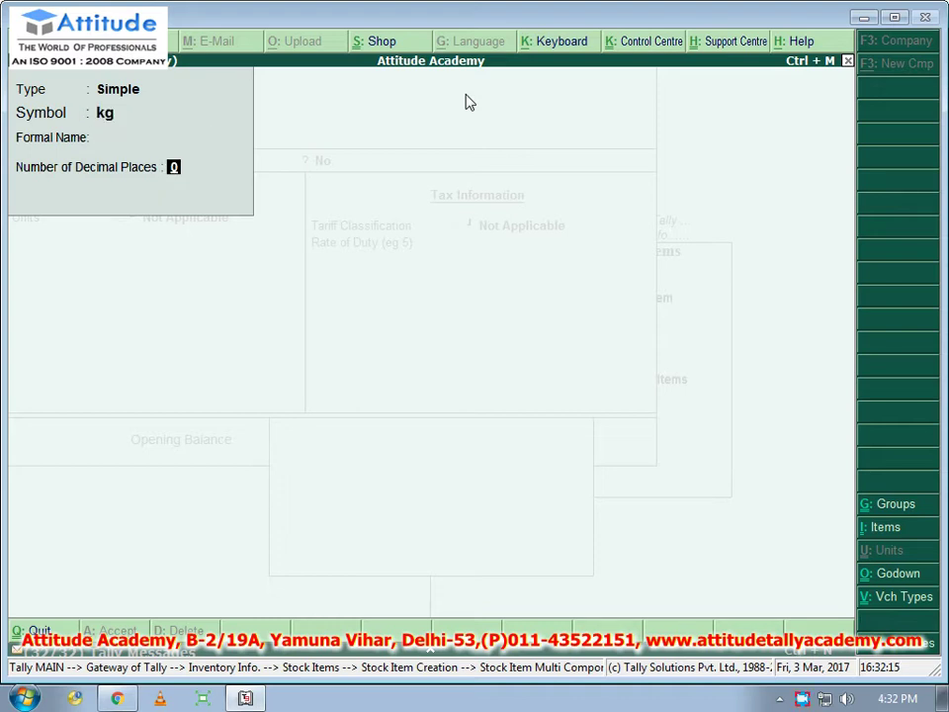
{"action": "key", "text": "Return"}
{"action": "key", "text": "Return"}
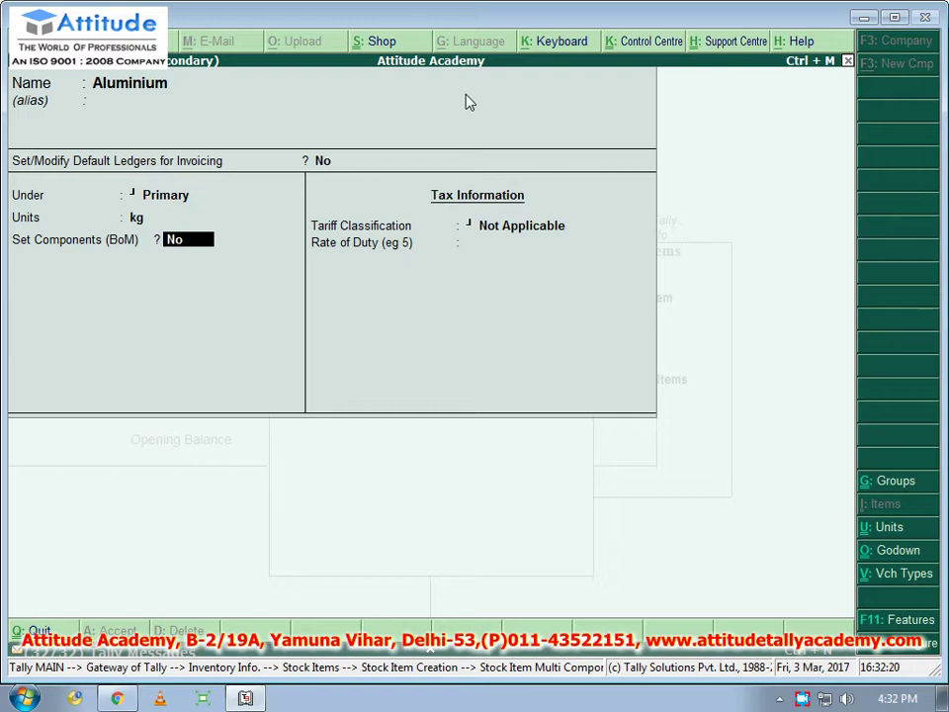
- Keep kg as Aluminium's unit and Set Components (BoM) at No, and save the item
{"action": "key", "text": "BackSpace"}
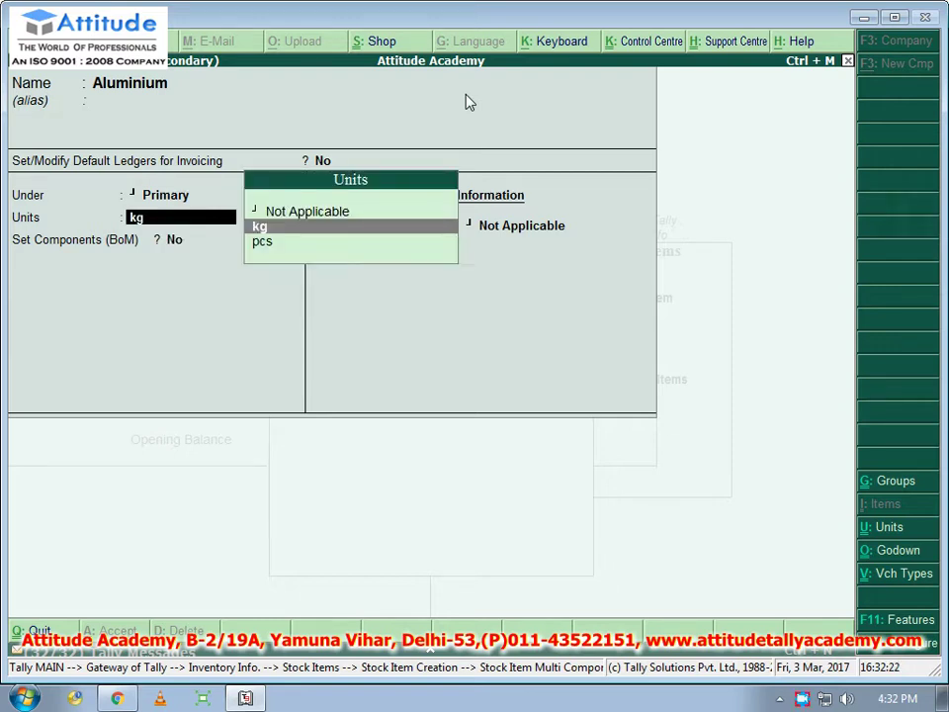
{"action": "key", "text": "Return"}
{"action": "key", "text": "Return"}
{"action": "key", "text": "Return"}
{"action": "key", "text": "Return"}
{"action": "key", "text": "Return"}
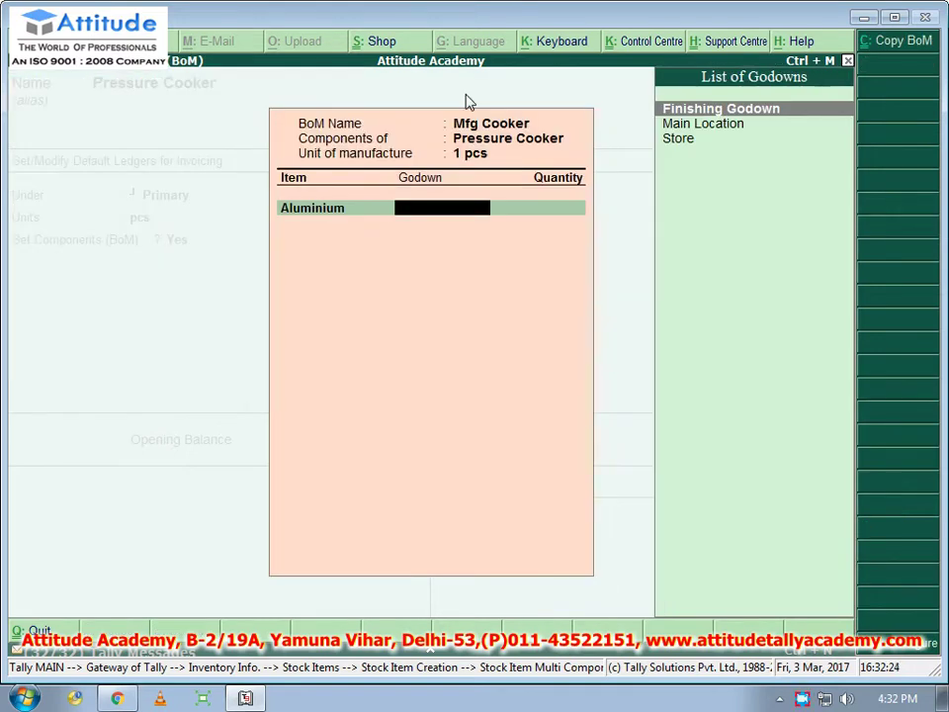
- Allocate Aluminium in the Mfg Cooker BoM to the Store godown with a quantity of 0.25 kg
{"action": "key", "text": "Down"}
{"action": "key", "text": "Down"}
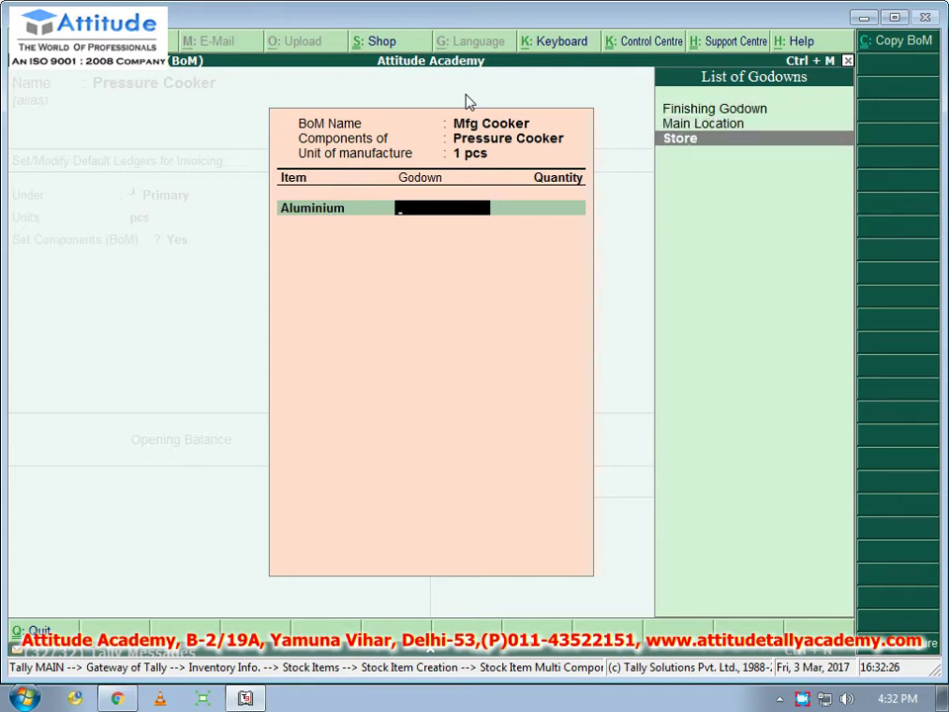
{"action": "key", "text": "Return"}
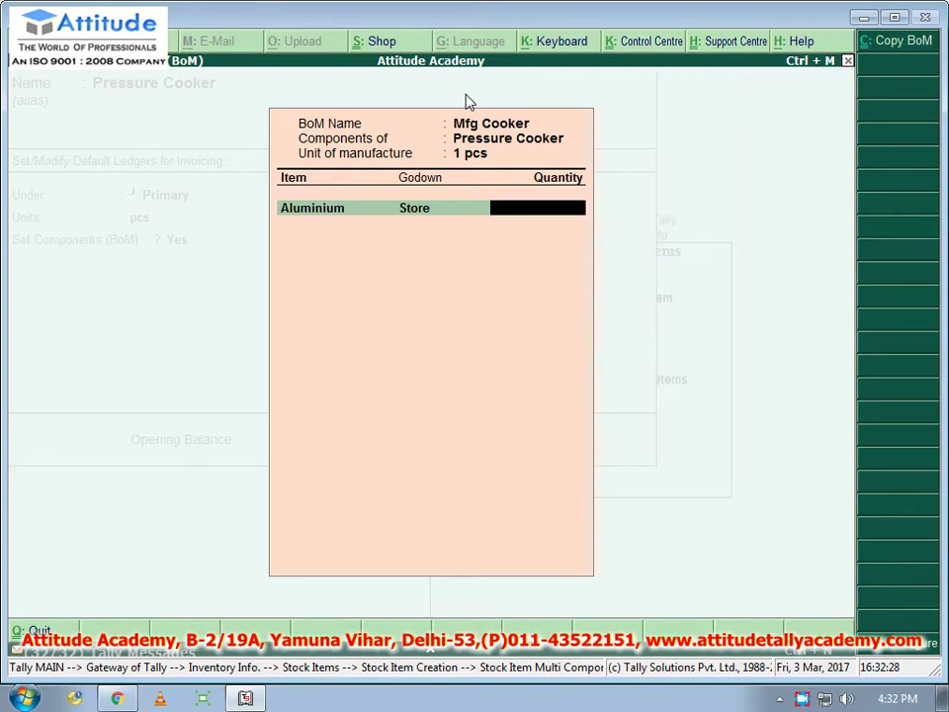
{"action": "type", "text": ".25"}
{"action": "key", "text": "Return"}
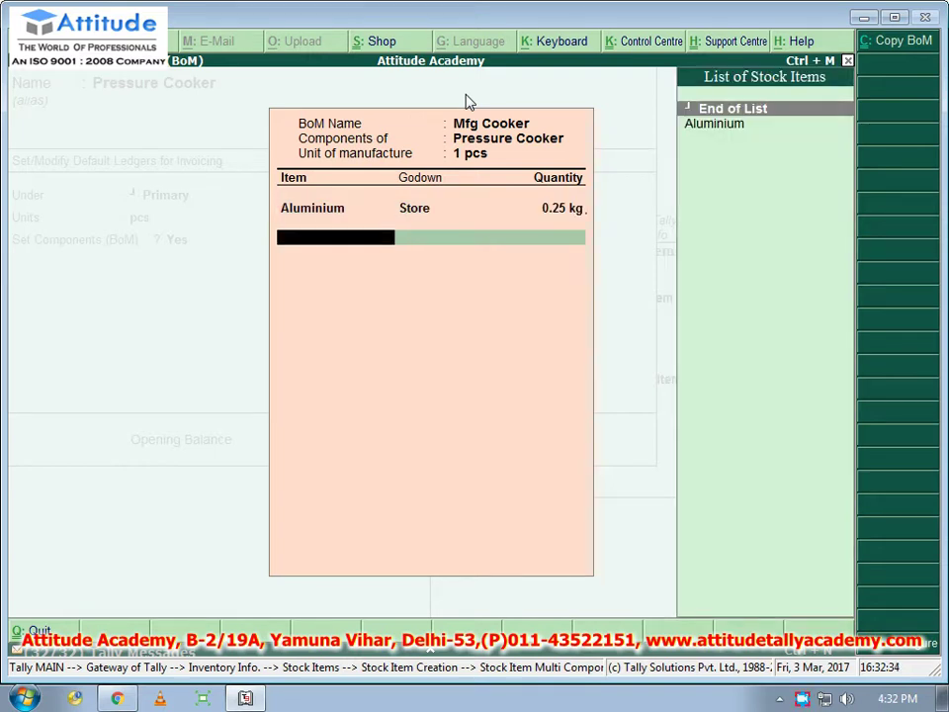
- Create a component stock item named Handle under Primary with the unit pcs from the BoM item list
{"action": "key", "text": "ctrl+a"}
{"action": "type", "text": "Hand"}
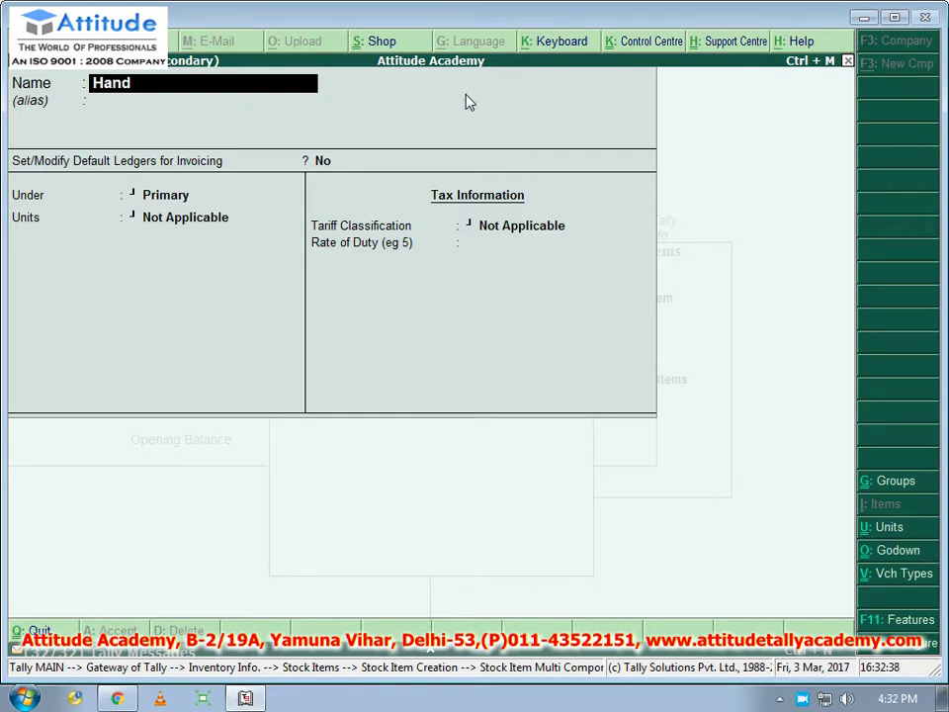
{"action": "type", "text": "le"}
{"action": "key", "text": "Return"}
{"action": "key", "text": "Return"}
{"action": "key", "text": "Return"}
{"action": "key", "text": "Down"}
{"action": "key", "text": "Down"}
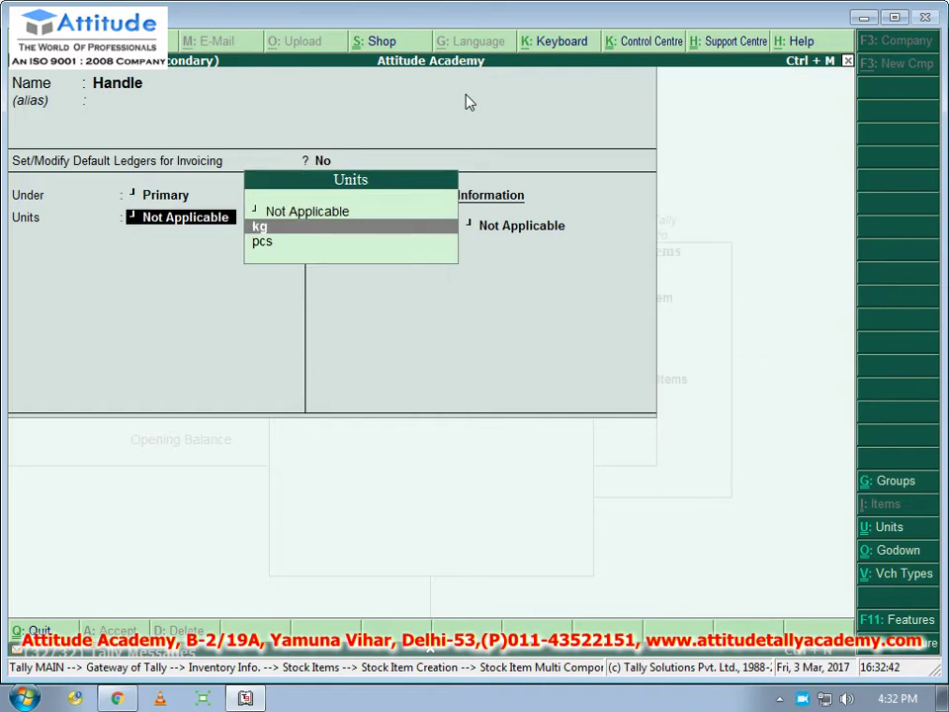
{"action": "key", "text": "Return"}
{"action": "key", "text": "Return"}
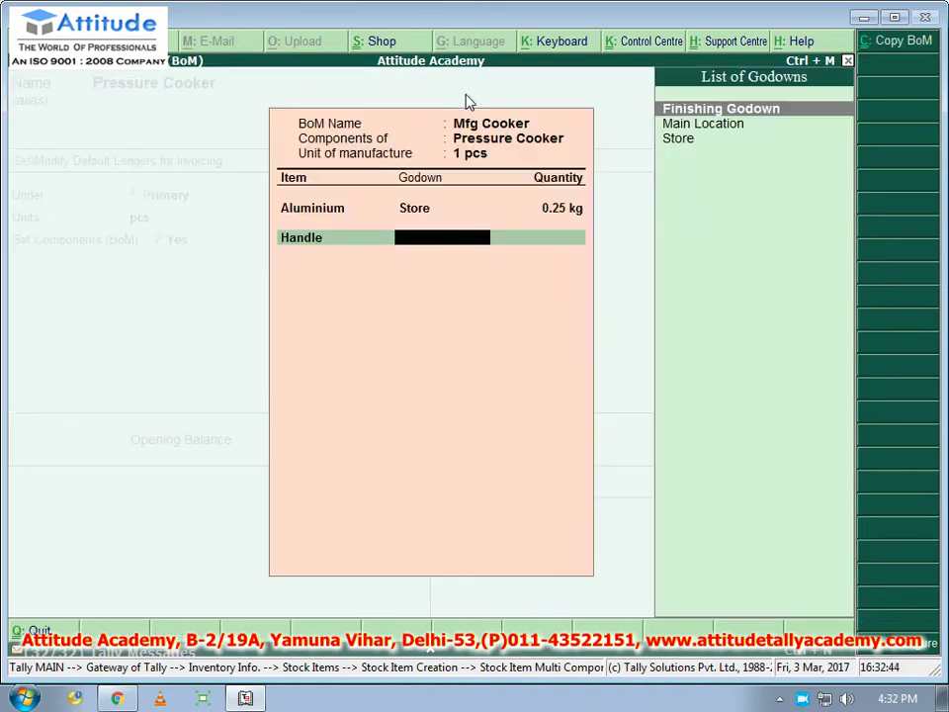
- Allocate Handle in the BoM to the Store godown with a quantity of 2 pcs
{"action": "key", "text": "Down"}
{"action": "key", "text": "Down"}
{"action": "key", "text": "Return"}
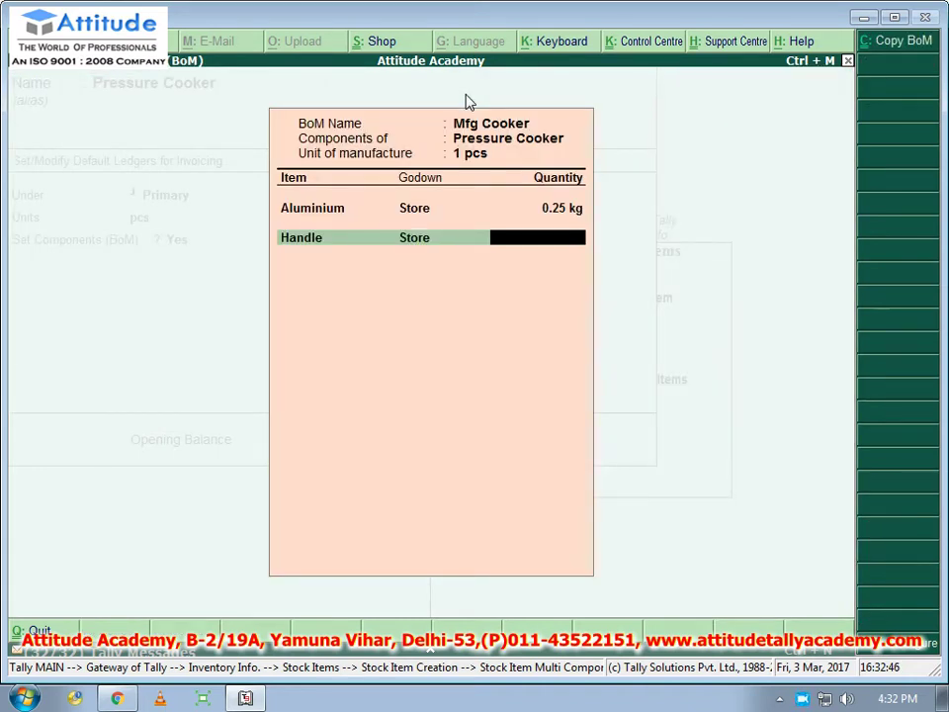
{"action": "type", "text": "2"}
{"action": "key", "text": "Return"}
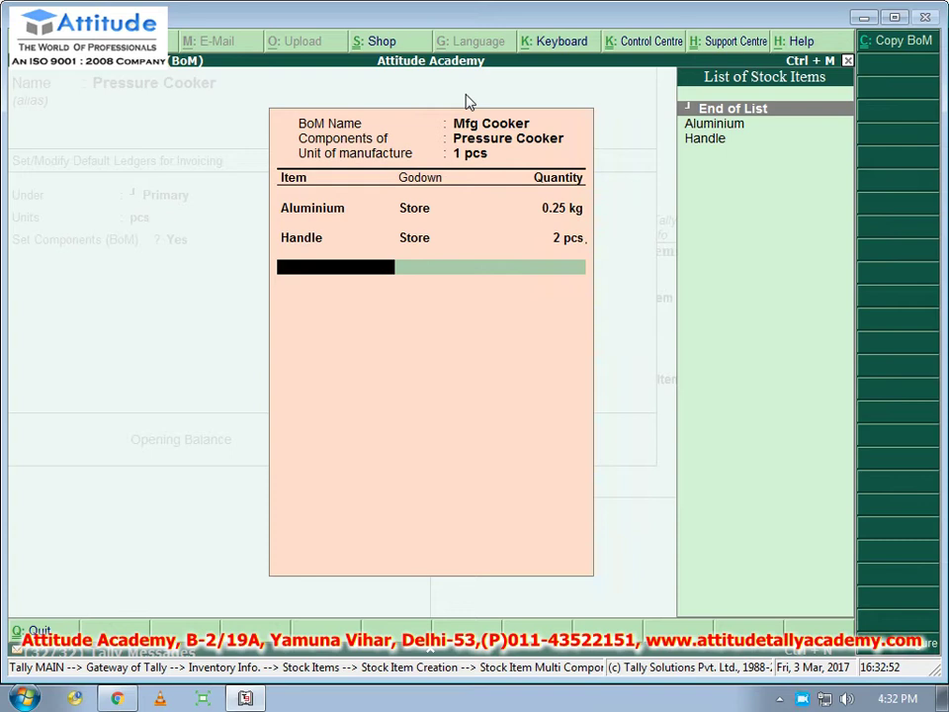
- Create a component stock item named Upper Lid under Primary with the unit pcs
{"action": "key", "text": "alt+c"}
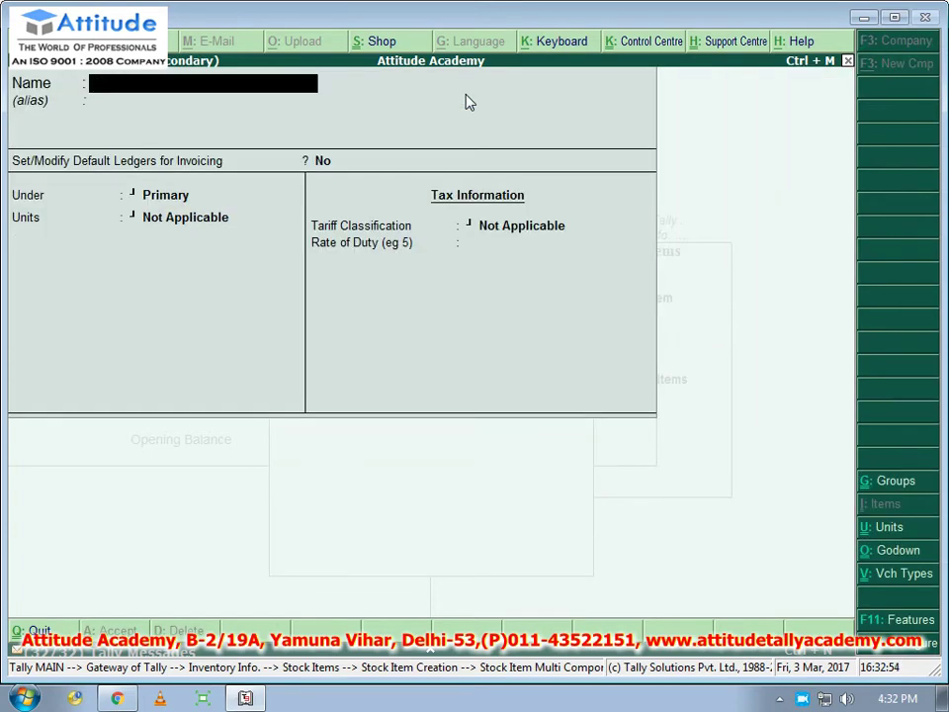
{"action": "type", "text": "Upper Lid"}
{"action": "key", "text": "Return"}
{"action": "key", "text": "Return"}
{"action": "key", "text": "Return"}
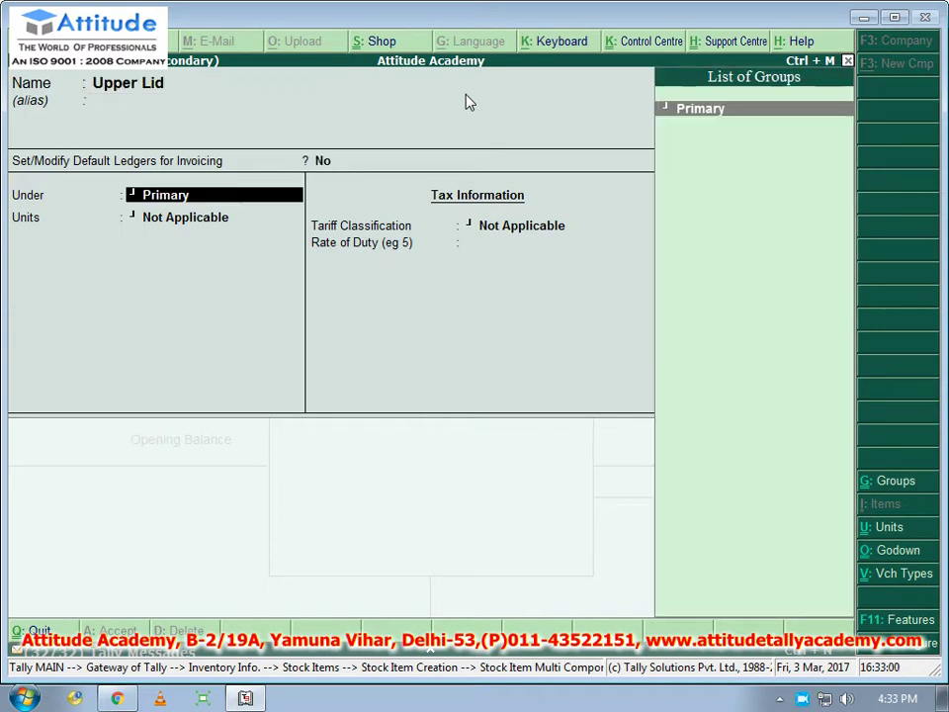
{"action": "key", "text": "Return"}
{"action": "key", "text": "Down"}
{"action": "key", "text": "Down"}
{"action": "key", "text": "Return"}
{"action": "key", "text": "Return"}
{"action": "key", "text": "BackSpace"}
{"action": "key", "text": "y"}
- Allocate Upper Lid in the BoM to the Store godown with a quantity of 1 pcs
{"action": "key", "text": "Down"}
{"action": "key", "text": "Down"}
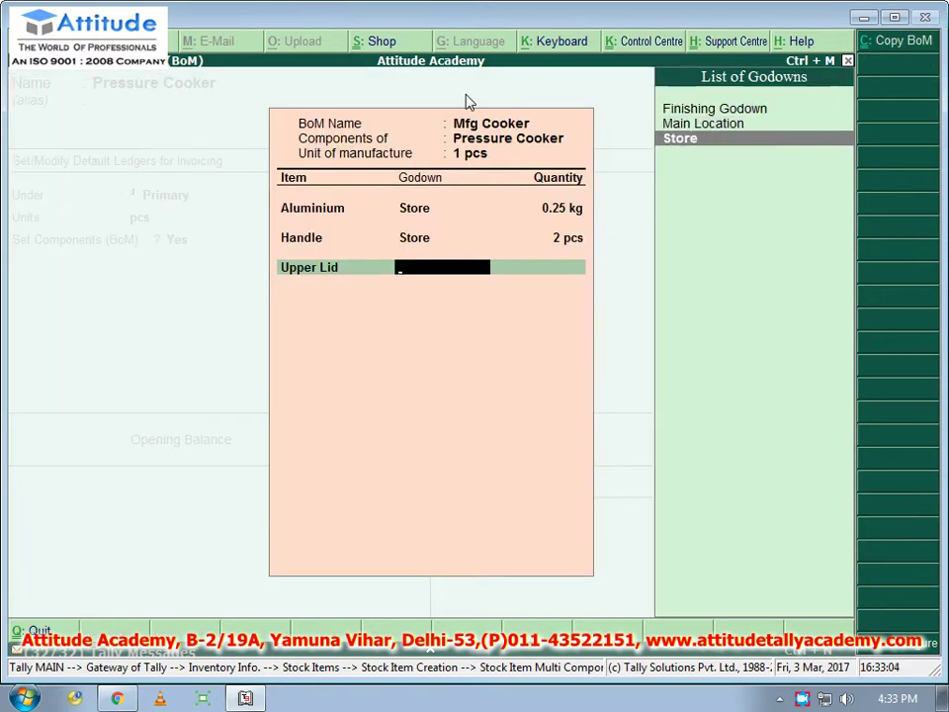
{"action": "key", "text": "Return"}
{"action": "type", "text": "1 pcs"}
{"action": "key", "text": "Return"}
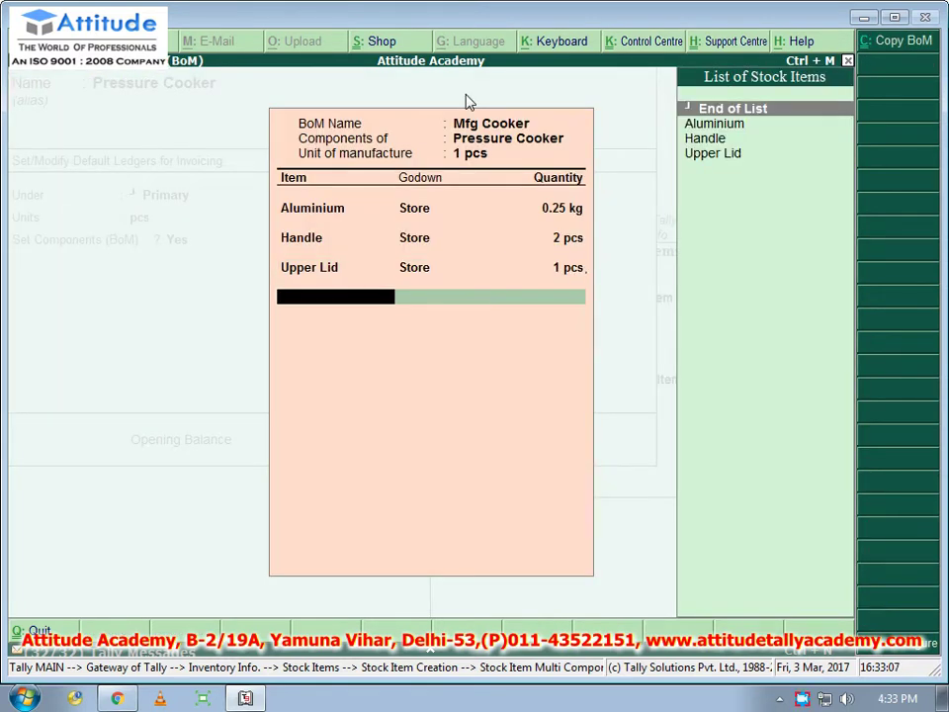
- Create a component stock item named Lower Lid under Primary with the unit pcs
{"action": "key", "text": "Return"}
{"action": "type", "text": "Loe"}
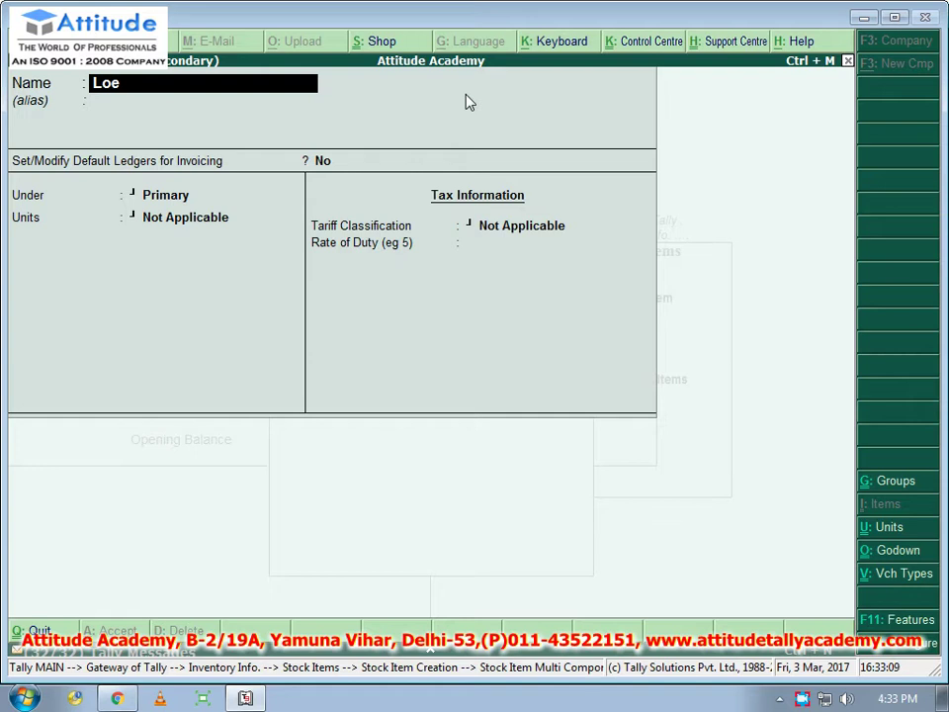
{"action": "key", "text": "BackSpace"}
{"action": "type", "text": "wer Lid"}
{"action": "key", "text": "Return"}
{"action": "key", "text": "Return"}
{"action": "key", "text": "Down"}
{"action": "key", "text": "Down"}
{"action": "key", "text": "Return"}
{"action": "key", "text": "Return"}
{"action": "key", "text": "Return"}
{"action": "key", "text": "Return"}
{"action": "key", "text": "Return"}
{"action": "type", "text": "."}
{"action": "key", "text": "Return"}
{"action": "key", "text": "BackSpace"}
- Allocate Lower Lid in the BoM to the Store godown with a quantity of 1 pcs
{"action": "key", "text": "Down"}
{"action": "key", "text": "Down"}
{"action": "key", "text": "Return"}
{"action": "type", "text": "1 pcs"}
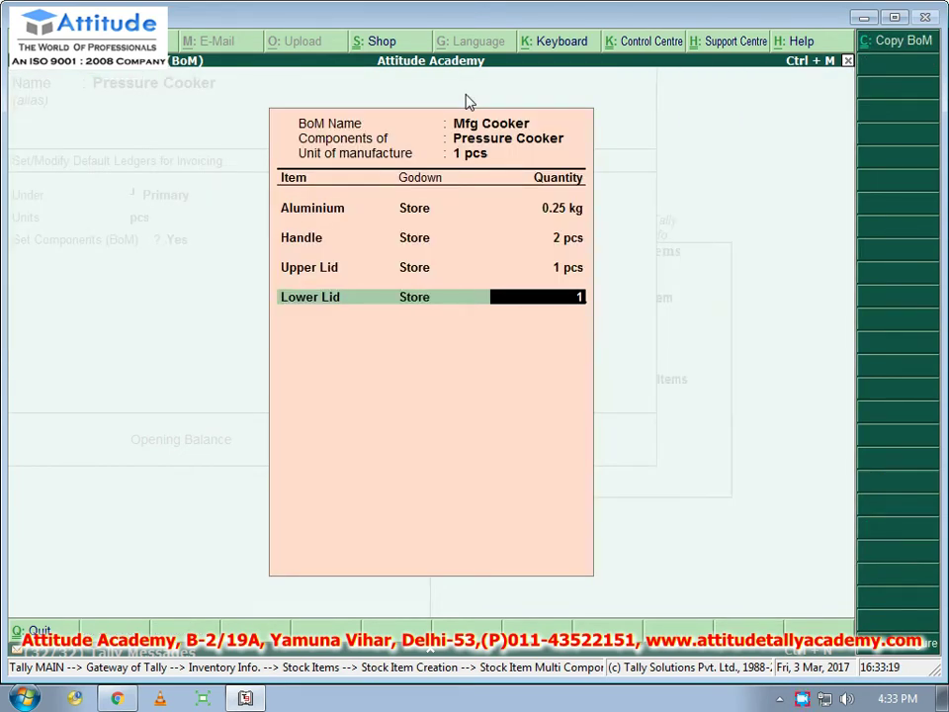
{"action": "key", "text": "Return"}
- End the component and BoM lists and save the Pressure Cooker stock item
{"action": "key", "text": "Return"}
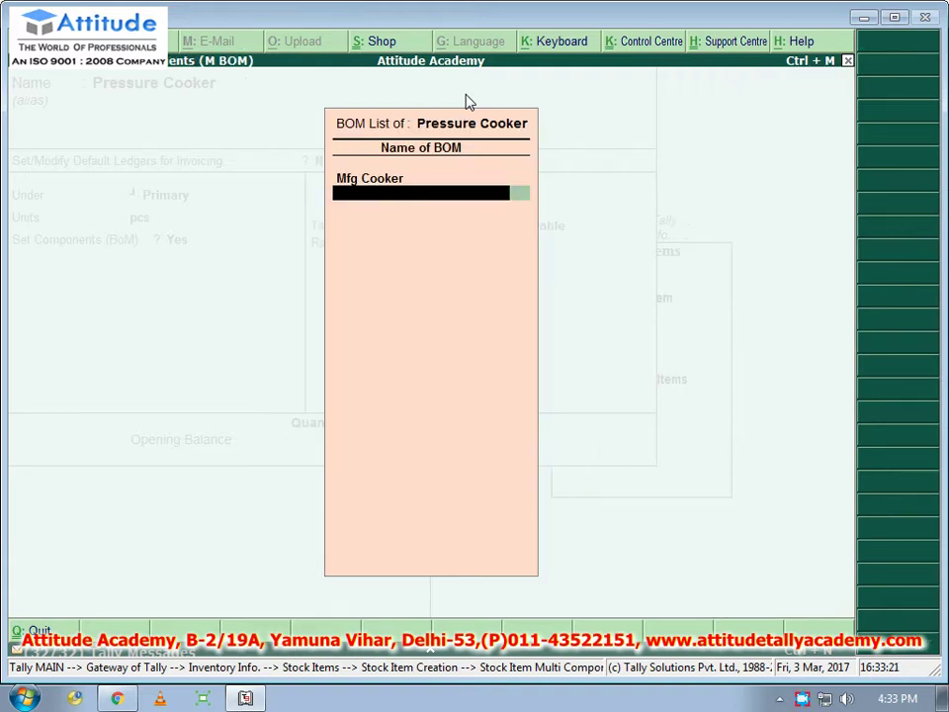
{"action": "key", "text": "Return"}
{"action": "key", "text": "Return"}
{"action": "key", "text": "Return"}
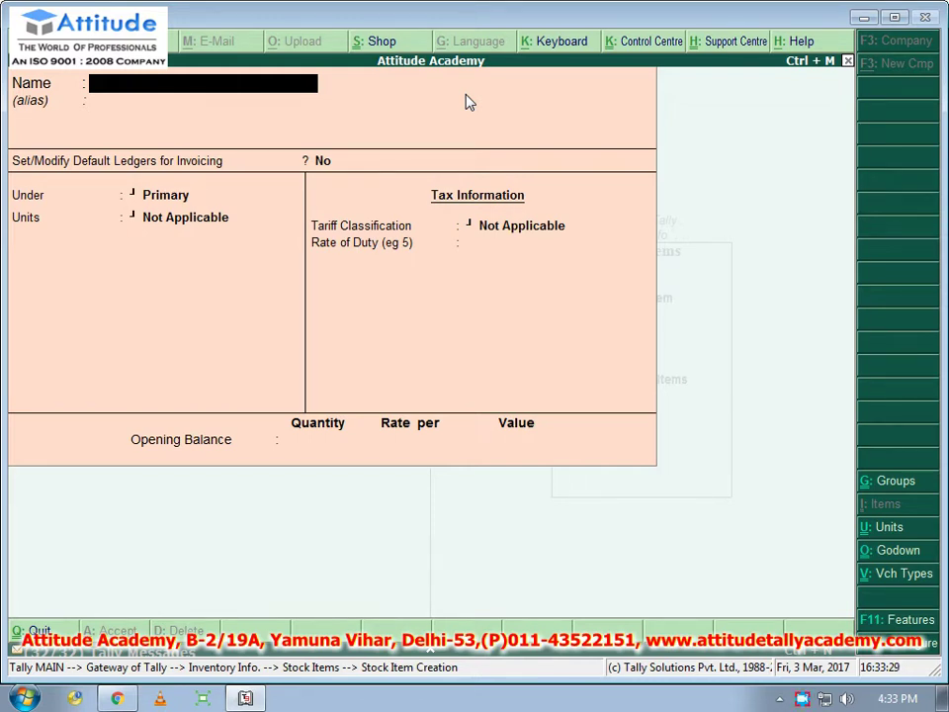
- Leave stock item creation, return to the Gateway of Tally and open voucher entry
{"action": "key", "text": "Escape"}
{"action": "key", "text": "Return"}
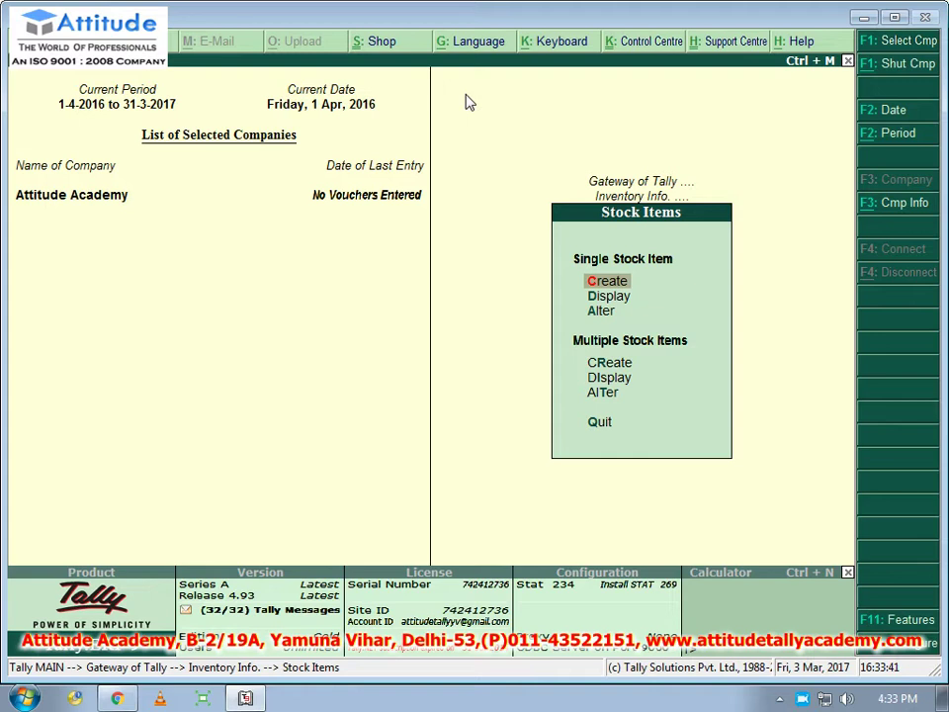
{"action": "key", "text": "Escape"}
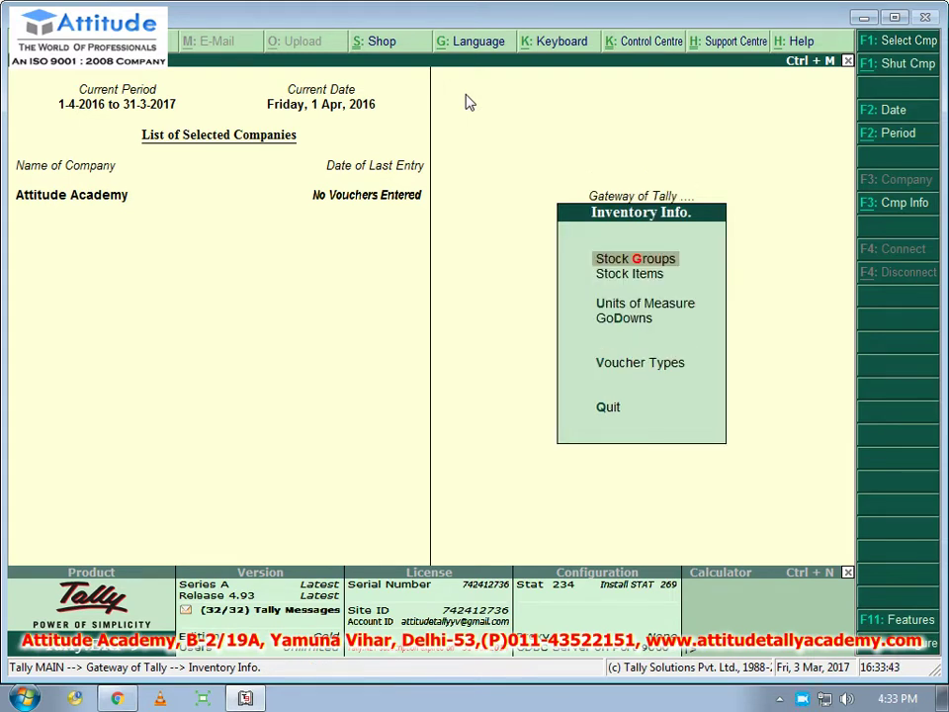
{"action": "key", "text": "Escape"}
{"action": "key", "text": "Escape"}
{"action": "key", "text": "n"}
{"action": "key", "text": "Escape"}
{"action": "key", "text": "n"}
{"action": "key", "text": "Down"}
{"action": "key", "text": "Down"}
{"action": "key", "text": "Down"}
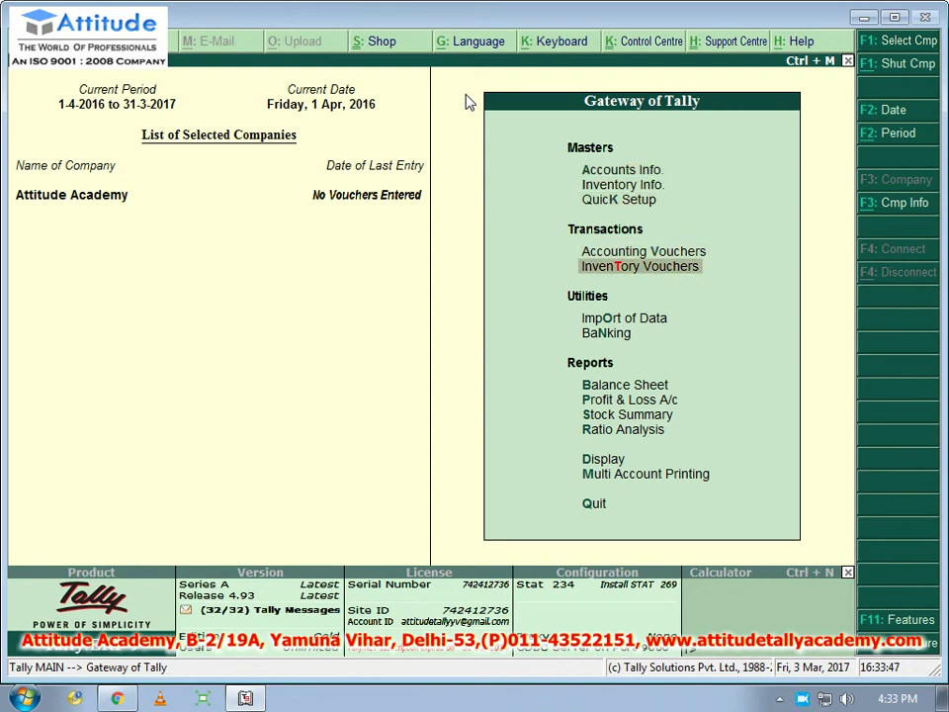
{"action": "key", "text": "Return"}
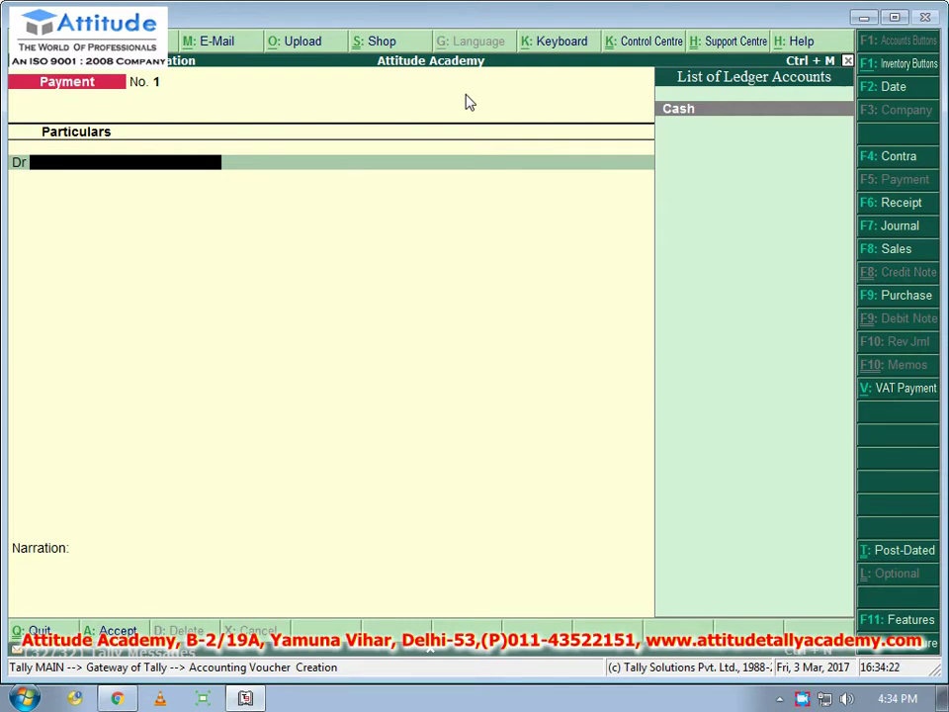
- Set Allow Job Order Processing to Yes in the company's inventory features
{"action": "key", "text": "F11"}
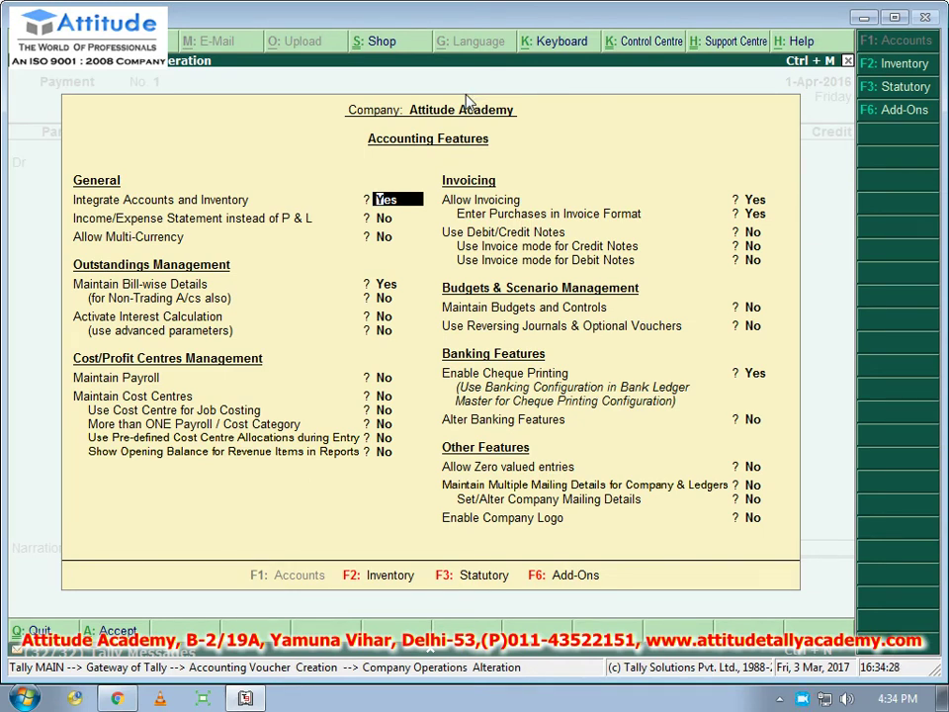
{"action": "key", "text": "F2"}
{"action": "key", "text": "Return"}
{"action": "key", "text": "Return"}
{"action": "key", "text": "Return"}
{"action": "key", "text": "Return"}
{"action": "key", "text": "Return"}
{"action": "key", "text": "Return"}
{"action": "key", "text": "Return"}
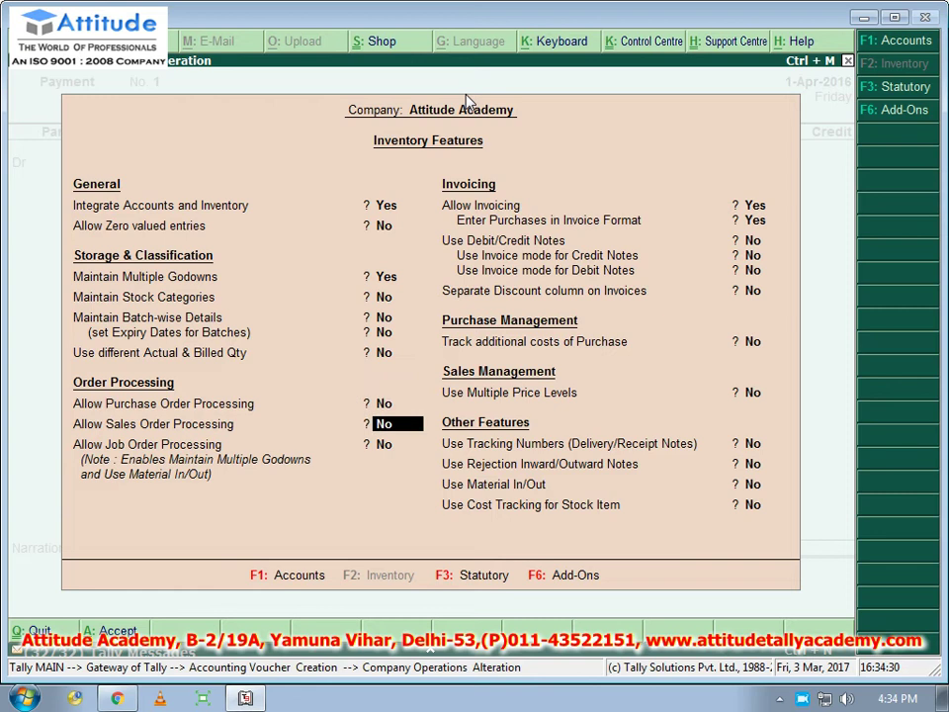
{"action": "key", "text": "Return"}
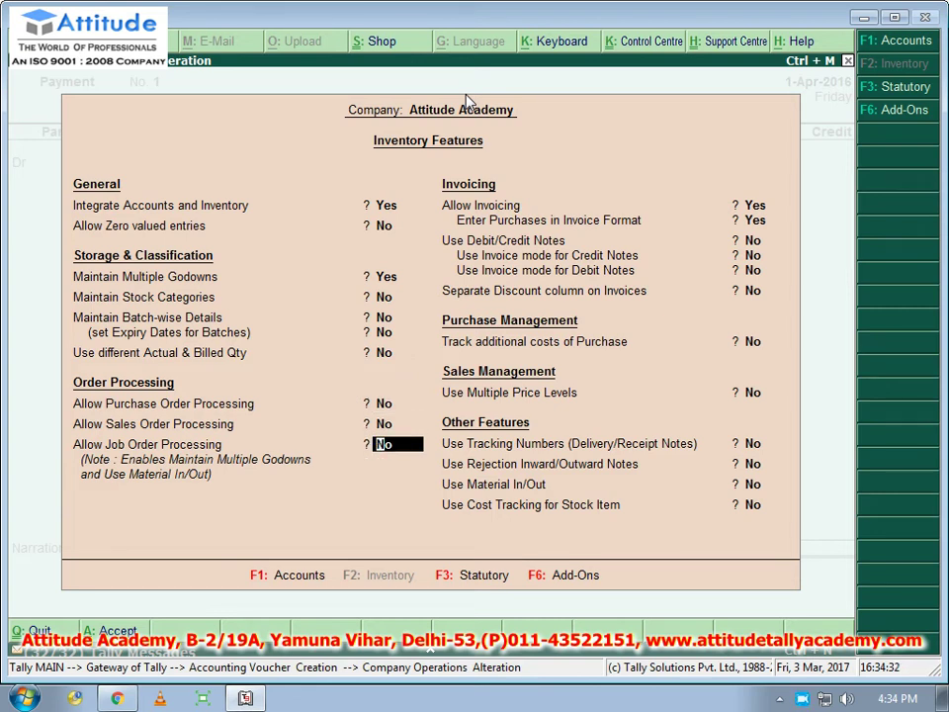
{"action": "key", "text": "y"}
{"action": "key", "text": "Return"}
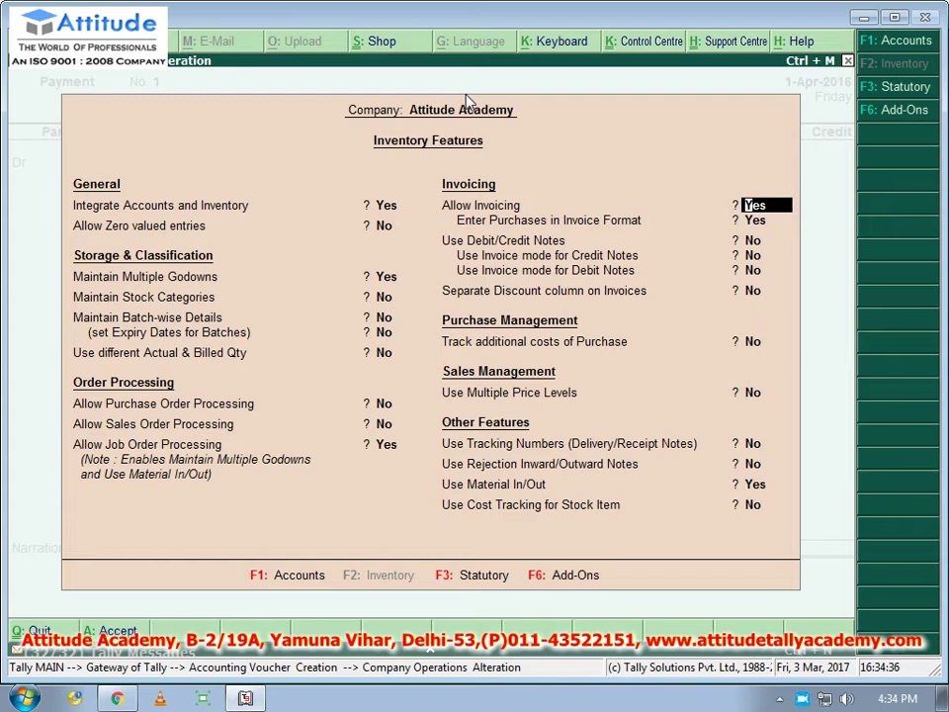
- Keep the invoicing, purchase, sales and other inventory features as they are and save the company features
{"action": "key", "text": "Return"}
{"action": "key", "text": "Return"}
{"action": "key", "text": "Return"}
{"action": "key", "text": "Return"}
{"action": "key", "text": "Return"}
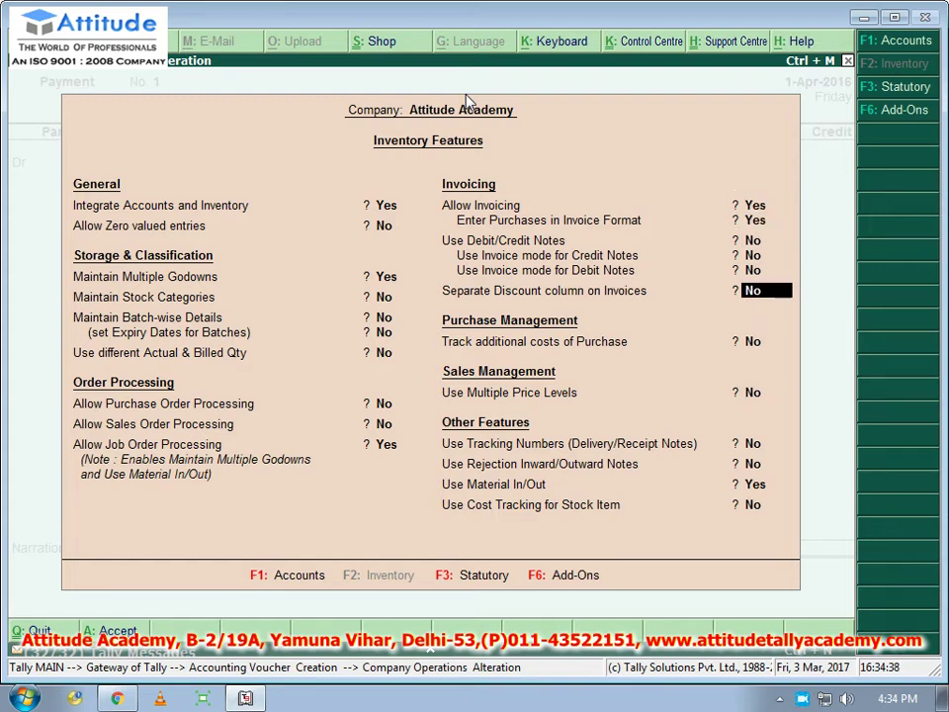
{"action": "key", "text": "Return"}
{"action": "key", "text": "Return"}
{"action": "key", "text": "Return"}
{"action": "key", "text": "Return"}
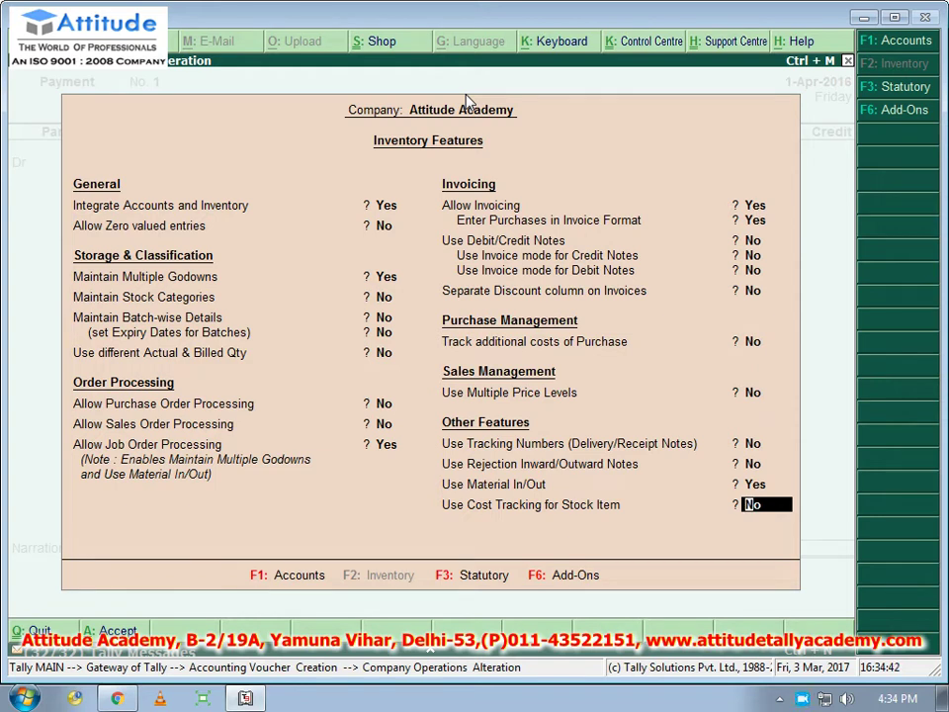
{"action": "key", "text": "Return"}
{"action": "key", "text": "Return"}
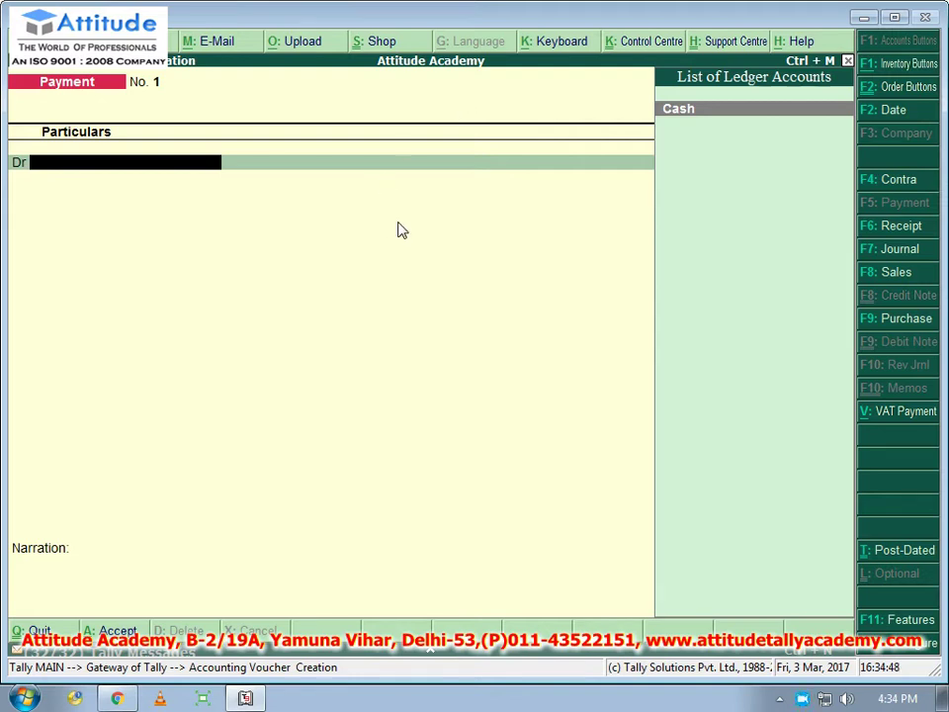
- Start a Job Work Out Order and begin creating a party ledger named Anil Pvt Ltd from it
{"action": "key", "text": "ctrl+j"}
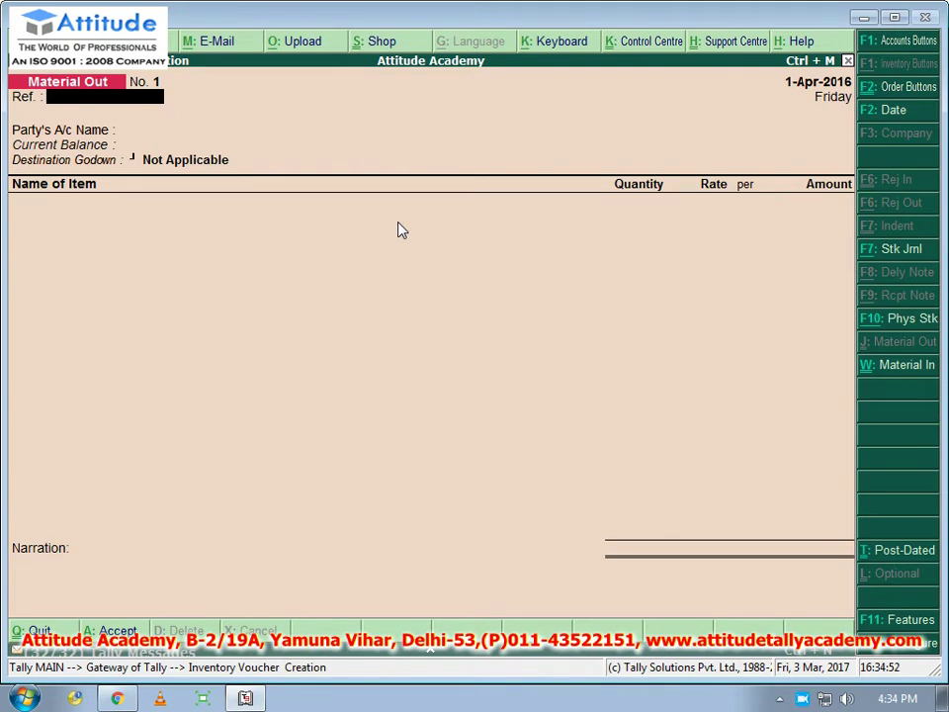
{"action": "key", "text": "alt+j"}
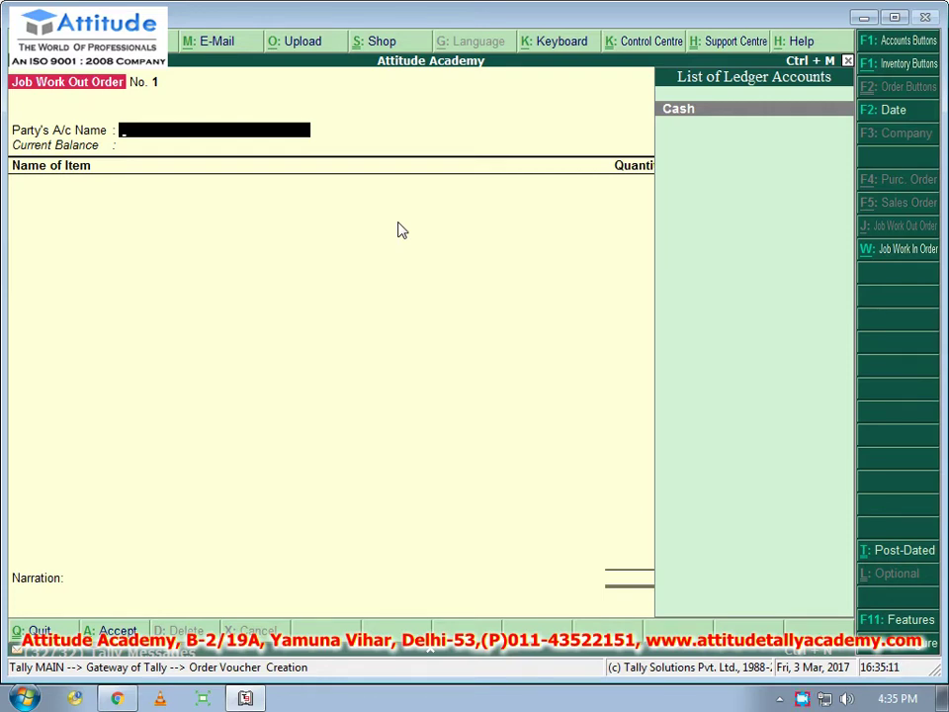
{"action": "key", "text": "alt+c"}
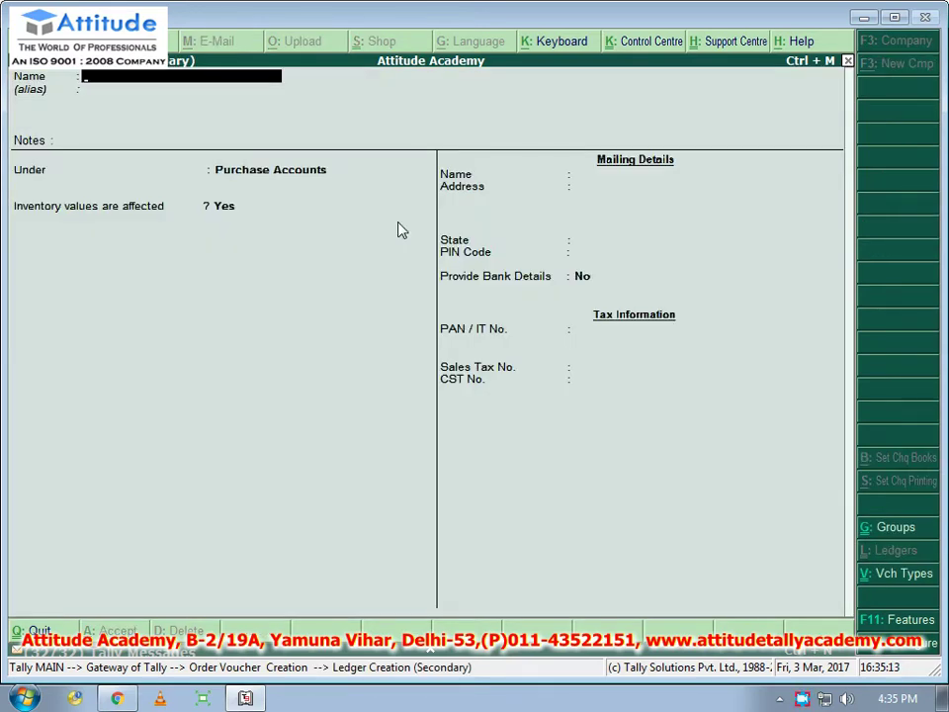
{"action": "type", "text": "Anil Pvt Ltd"}
{"action": "key", "text": "Return"}
{"action": "key", "text": "Return"}
{"action": "key", "text": "Return"}
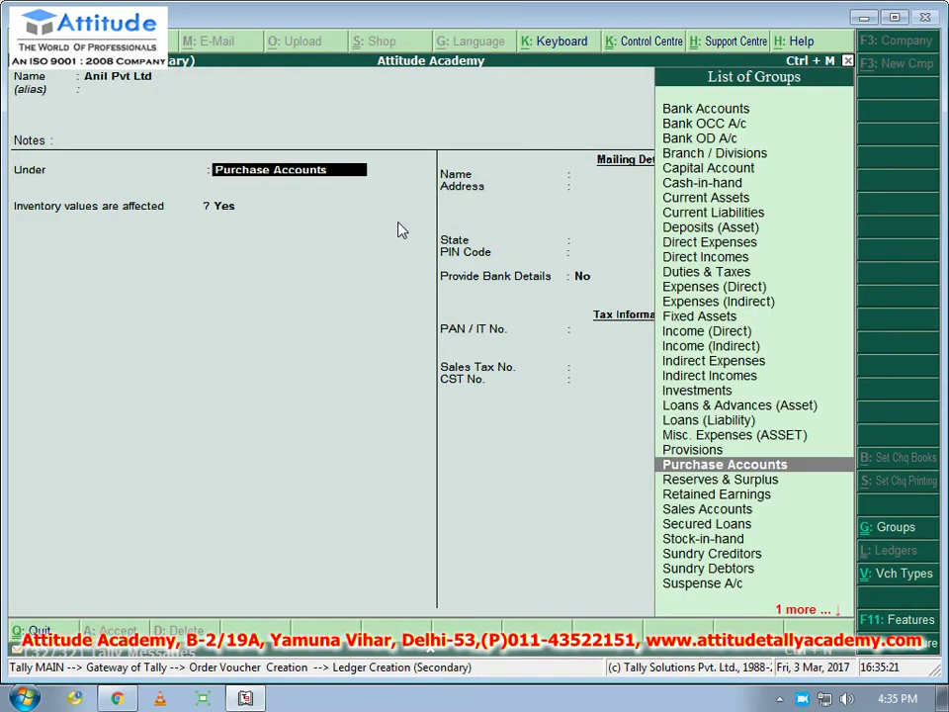
- Place the ledger under Sundry Creditors, leave its remaining details at their defaults and save it
{"action": "type", "text": "S"}
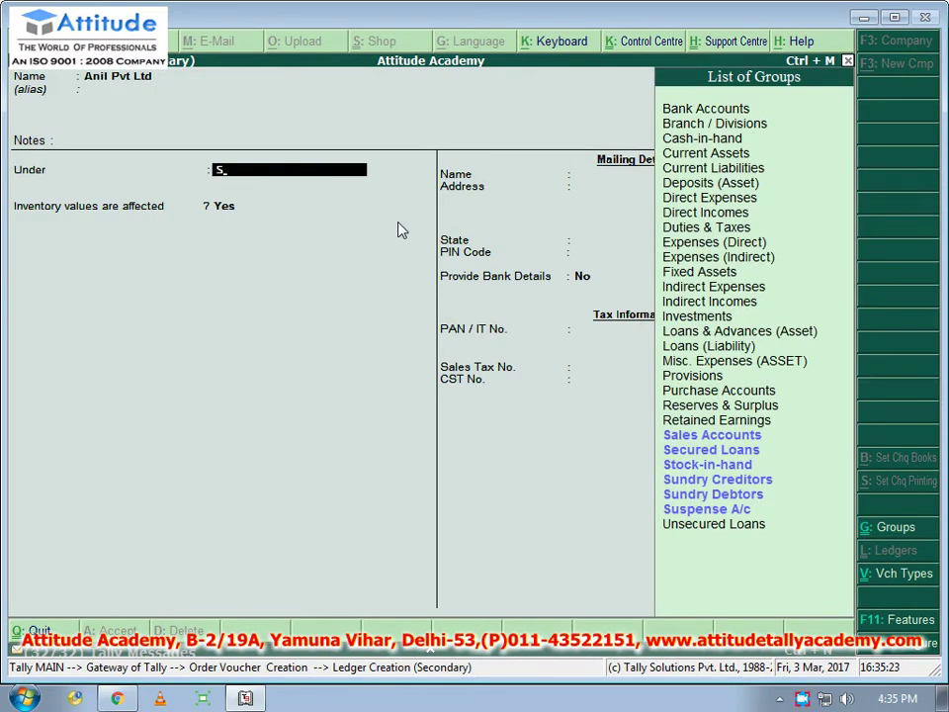
{"action": "key", "text": "Down"}
{"action": "key", "text": "Down"}
{"action": "key", "text": "Down"}
{"action": "key", "text": "Down"}
{"action": "key", "text": "Up"}
{"action": "key", "text": "Return"}
{"action": "key", "text": "Return"}
{"action": "key", "text": "BackSpace"}
{"action": "type", "text": "y"}
{"action": "key", "text": "Return"}
{"action": "key", "text": "Return"}
{"action": "key", "text": "Return"}
{"action": "key", "text": "Return"}
{"action": "key", "text": "Return"}
{"action": "key", "text": "Return"}
{"action": "key", "text": "Return"}
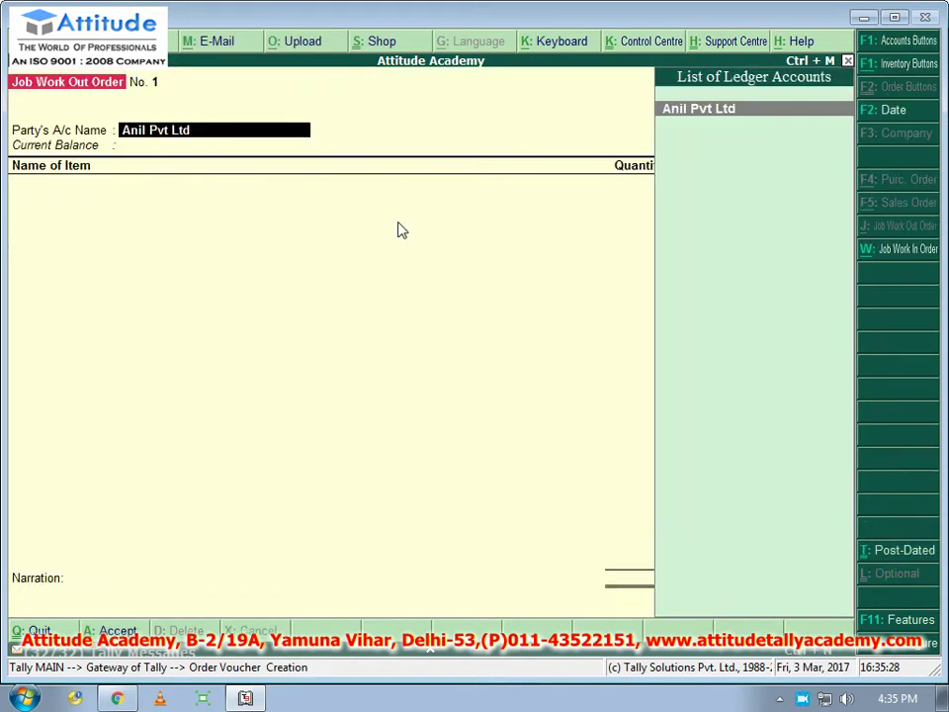
- Use Anil Pvt Ltd as the order's party, leave the despatch details blank and set the duration of process to 15 Days
{"action": "key", "text": "Return"}
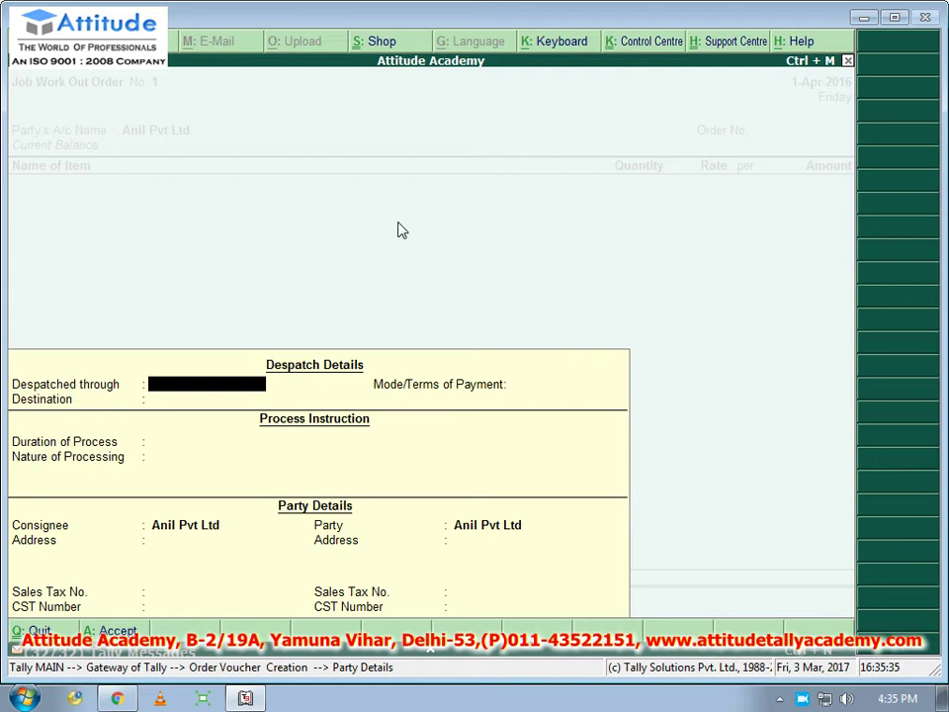
{"action": "key", "text": "Return"}
{"action": "key", "text": "Return"}
{"action": "key", "text": "Return"}
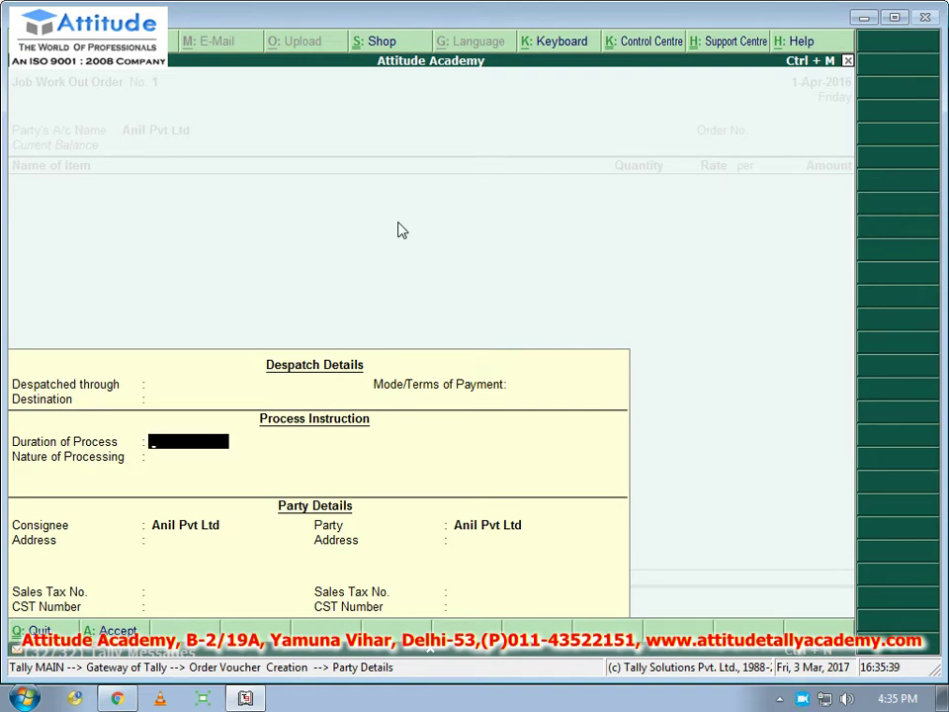
{"action": "type", "text": "15 days"}
{"action": "key", "text": "Return"}
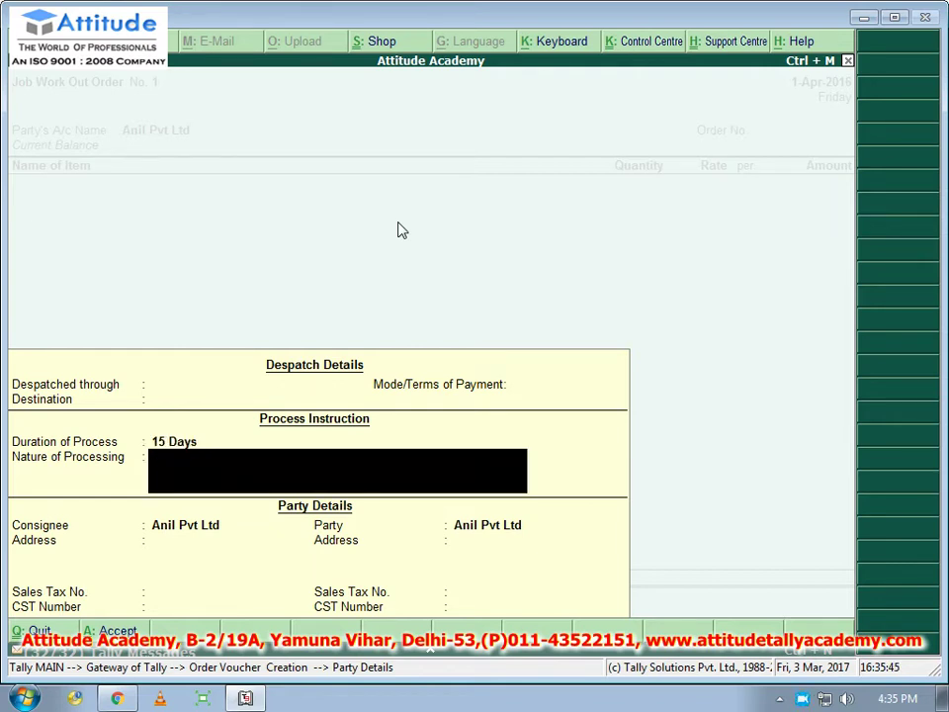
- Enter 10ltr as the nature of processing and accept the remaining party details as they are
{"action": "type", "text": "10ltr"}
{"action": "key", "text": "Return"}
{"action": "key", "text": "Return"}
{"action": "key", "text": "Return"}
{"action": "key", "text": "Return"}
{"action": "key", "text": "Return"}
{"action": "key", "text": "Return"}
{"action": "key", "text": "Return"}
{"action": "key", "text": "Return"}
{"action": "key", "text": "Return"}
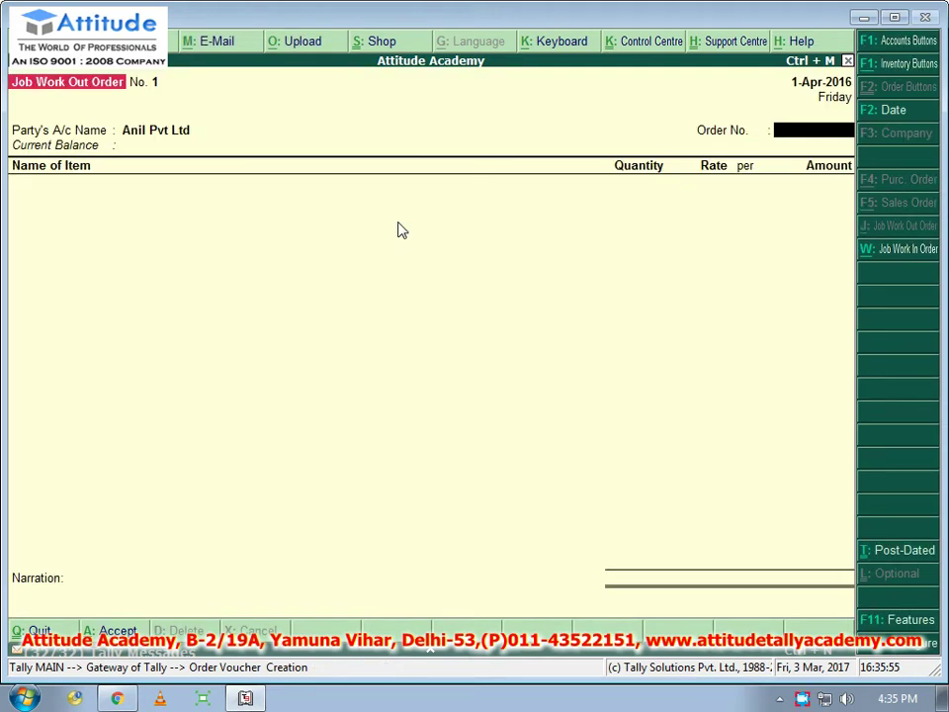
- Enter order number po-01 and add Pressure Cooker with Track Components set to Yes and due date 1-Apr-2016
{"action": "type", "text": "po-01"}
{"action": "key", "text": "Return"}
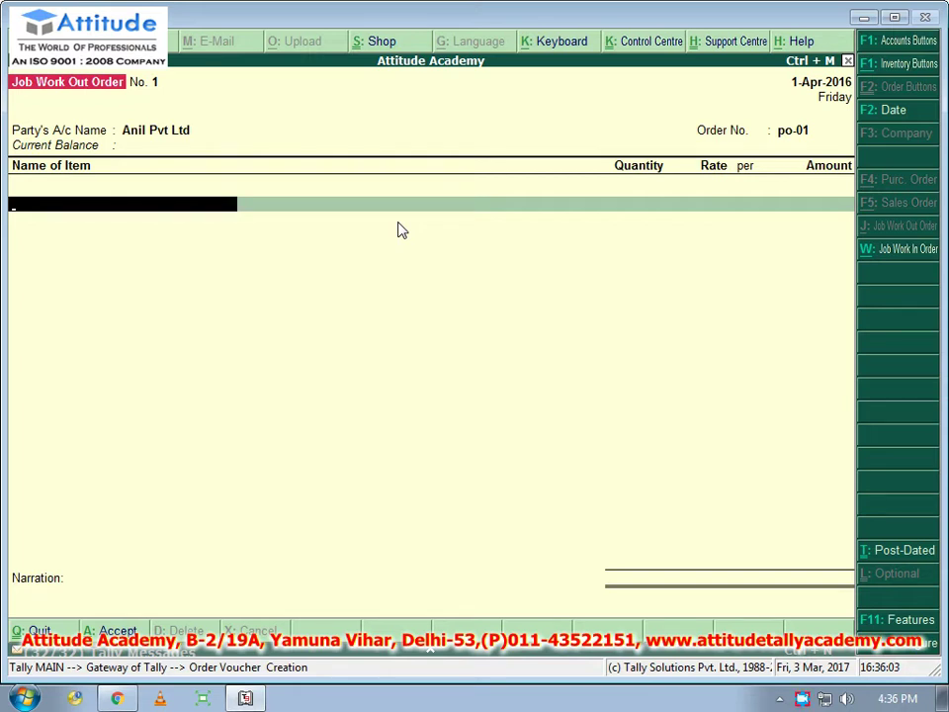
{"action": "type", "text": "P"}
{"action": "key", "text": "Return"}
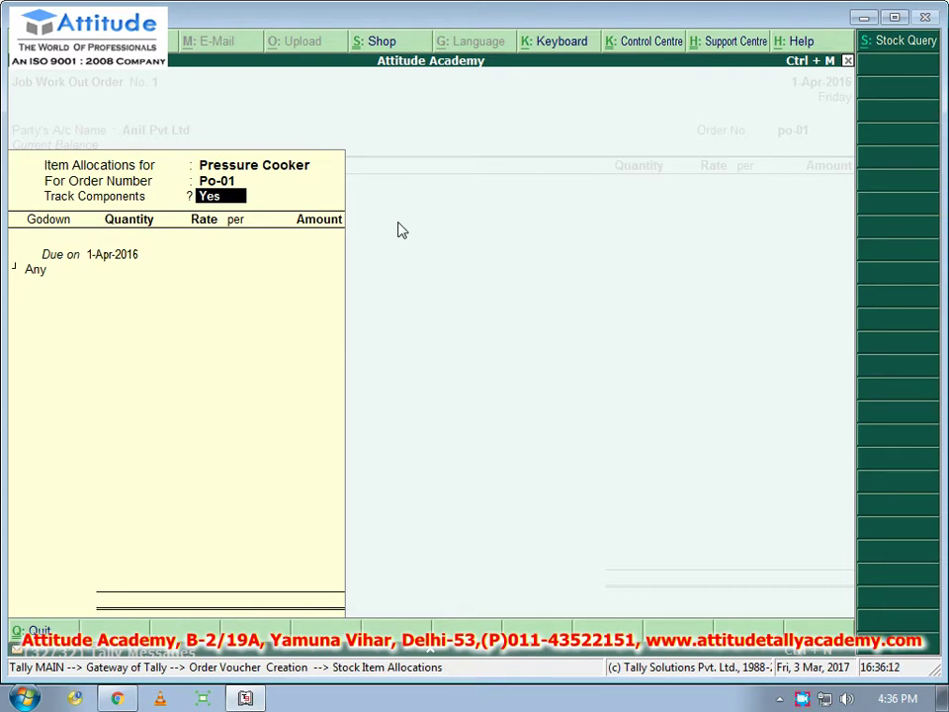
{"action": "key", "text": "Return"}
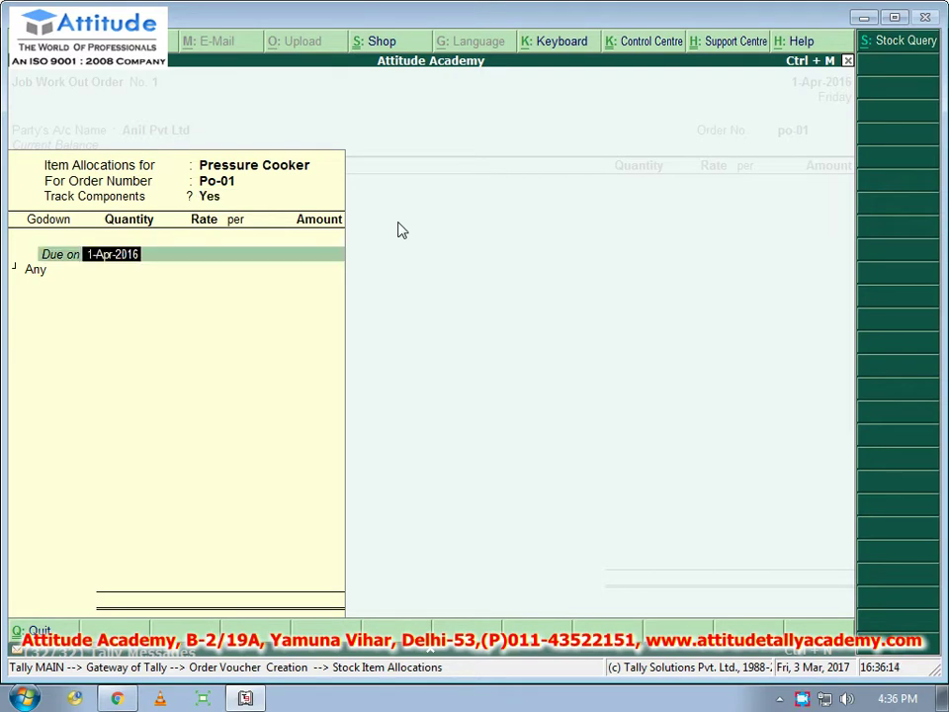
{"action": "key", "text": "Return"}
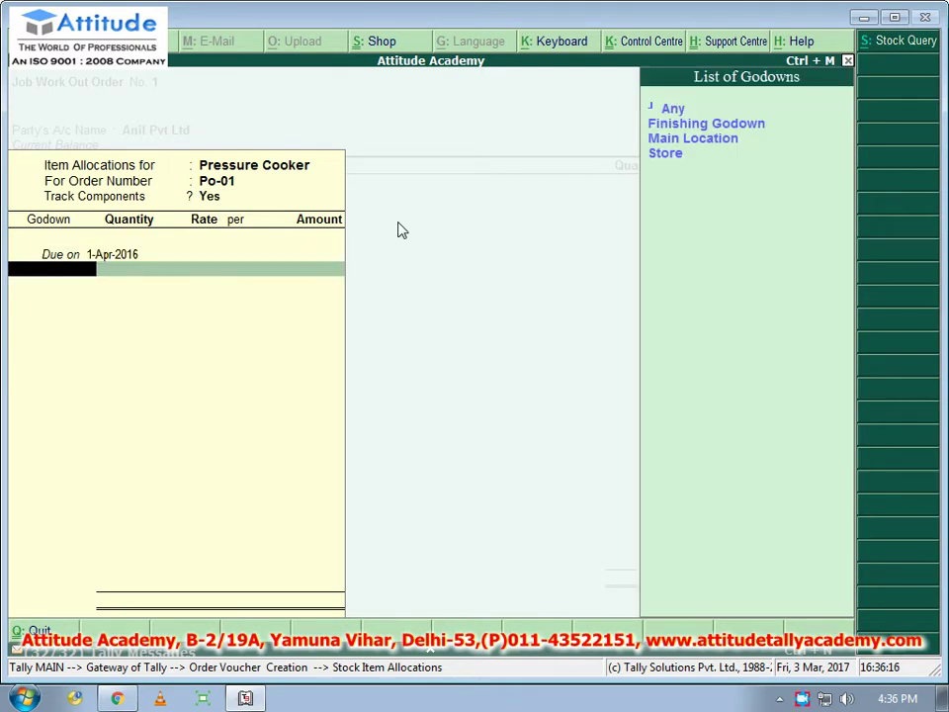
- Allocate 100 pcs of Pressure Cooker to Finishing Godown and fill the components using the Mfg Cooker BoM
{"action": "key", "text": "Down"}
{"action": "key", "text": "Down"}
{"action": "key", "text": "Return"}
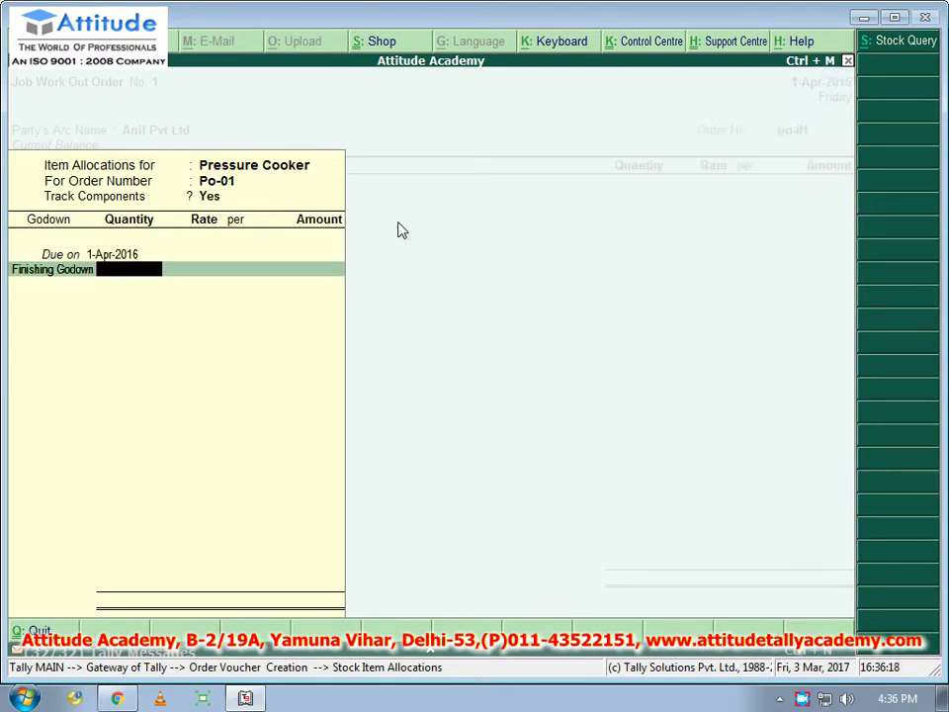
{"action": "type", "text": "100"}
{"action": "key", "text": "Return"}
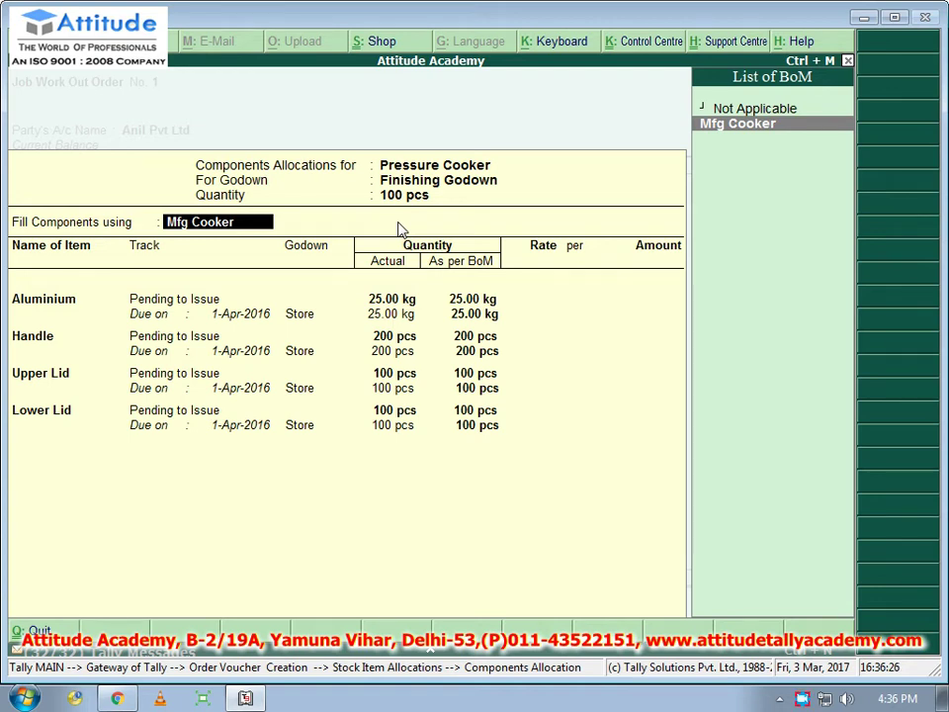
{"action": "key", "text": "Return"}
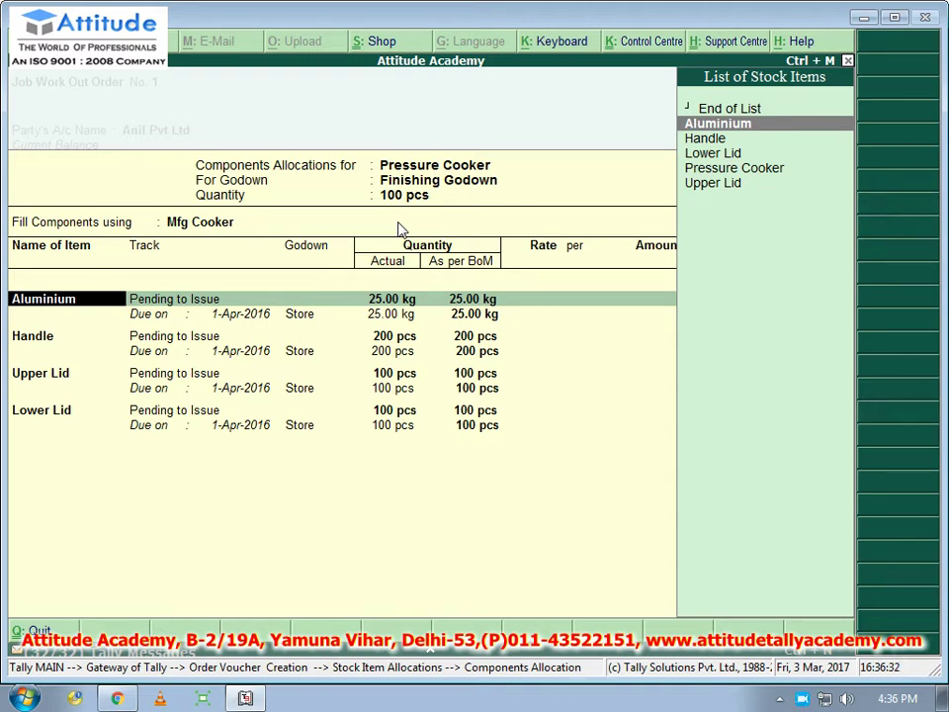
- Accept the Aluminium and Handle component lines as Pending to Issue from Store, with BoM quantities and blank rates
{"action": "key", "text": "Return"}
{"action": "key", "text": "Return"}
{"action": "key", "text": "Return"}
{"action": "key", "text": "Return"}
{"action": "key", "text": "Return"}
{"action": "key", "text": "Return"}
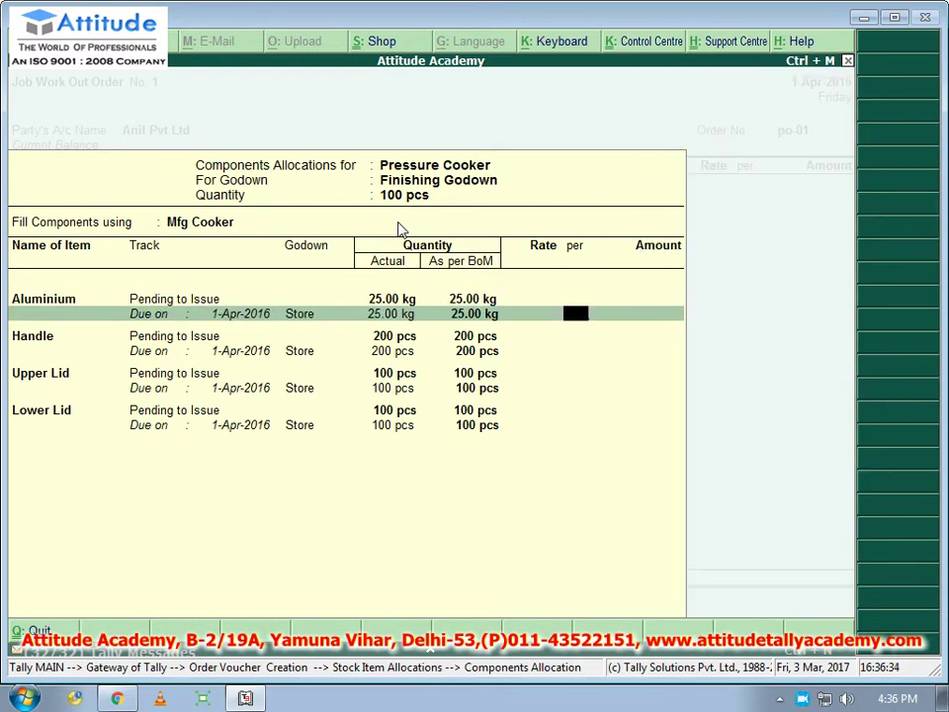
{"action": "key", "text": "Return"}
{"action": "key", "text": "Return"}
{"action": "key", "text": "Return"}
{"action": "key", "text": "Return"}
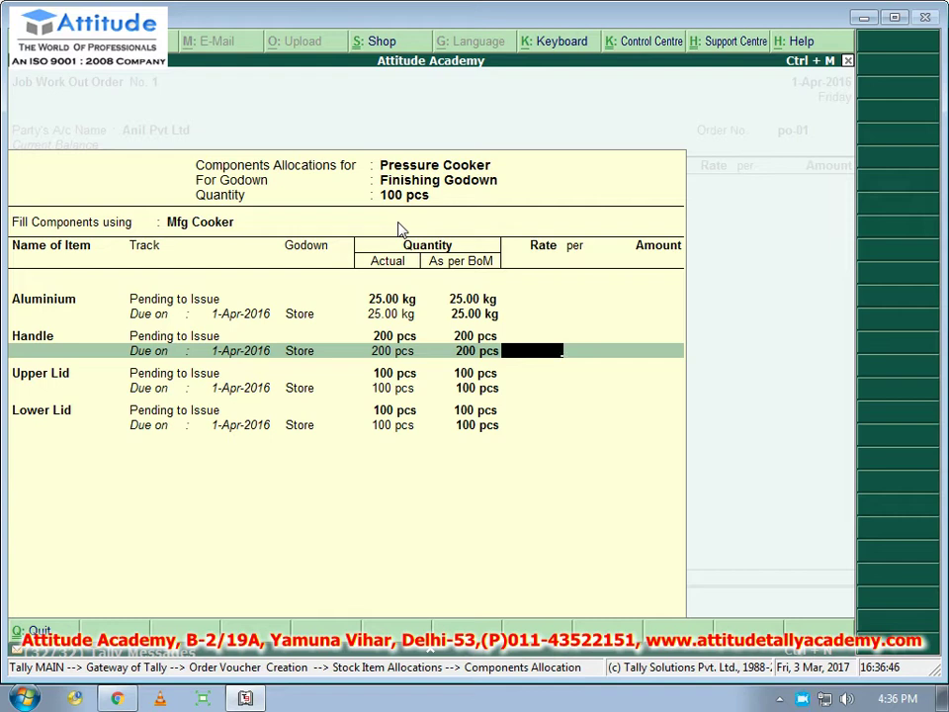
{"action": "key", "text": "Return"}
{"action": "key", "text": "Return"}
{"action": "key", "text": "Return"}
{"action": "key", "text": "Return"}
{"action": "key", "text": "Return"}
{"action": "key", "text": "Return"}
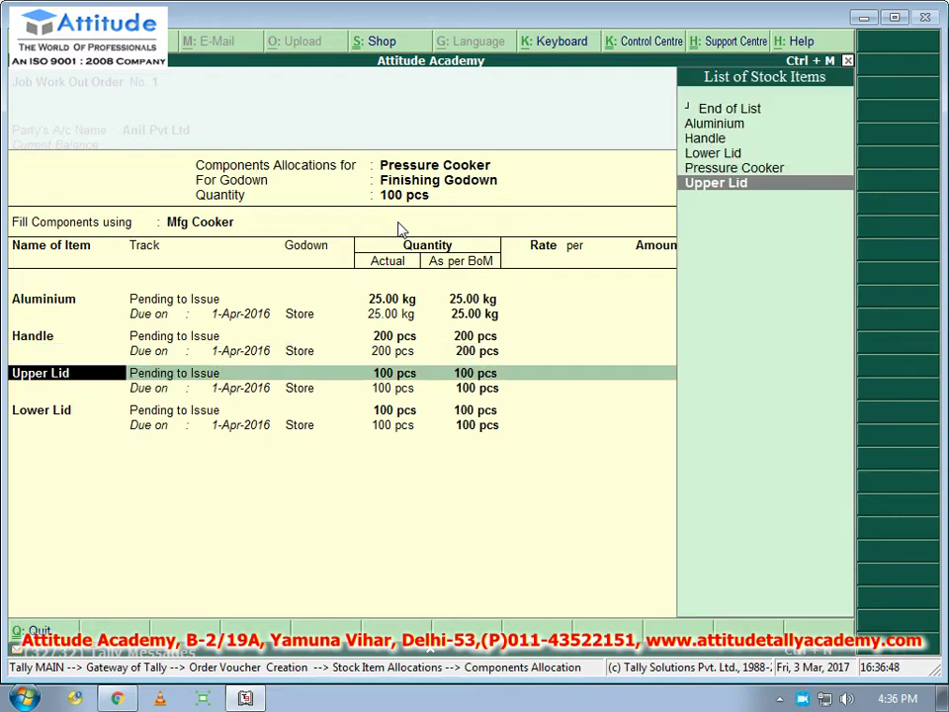
- Accept the Upper Lid and Lower Lid lines as Pending to Issue from Store and finish the components allocation
{"action": "key", "text": "Return"}
{"action": "key", "text": "Return"}
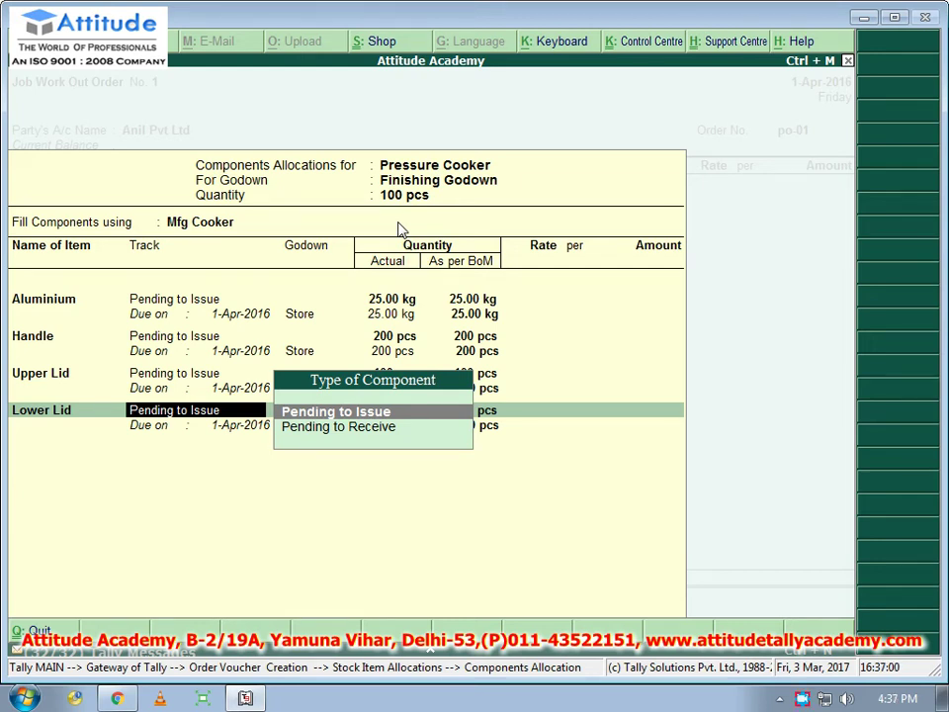
{"action": "key", "text": "Return"}
{"action": "key", "text": "Return"}
{"action": "key", "text": "Return"}
{"action": "key", "text": "Return"}
{"action": "key", "text": "Return"}
{"action": "key", "text": "Return"}
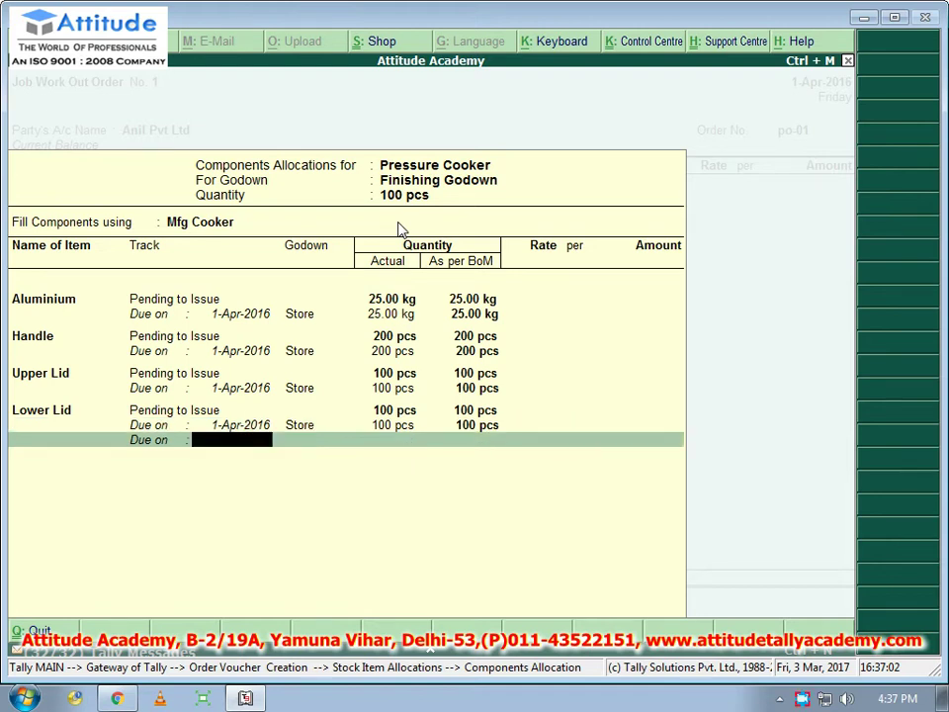
{"action": "key", "text": "Return"}
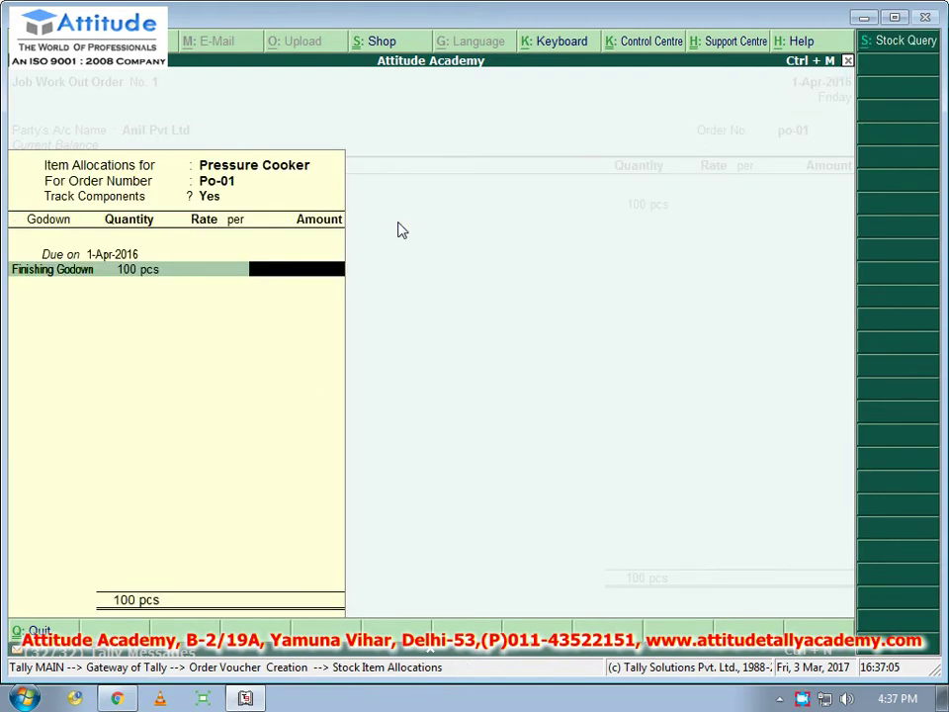
- Set the Pressure Cooker rate to 1200 per pcs and complete its item allocation
{"action": "key", "text": "BackSpace"}
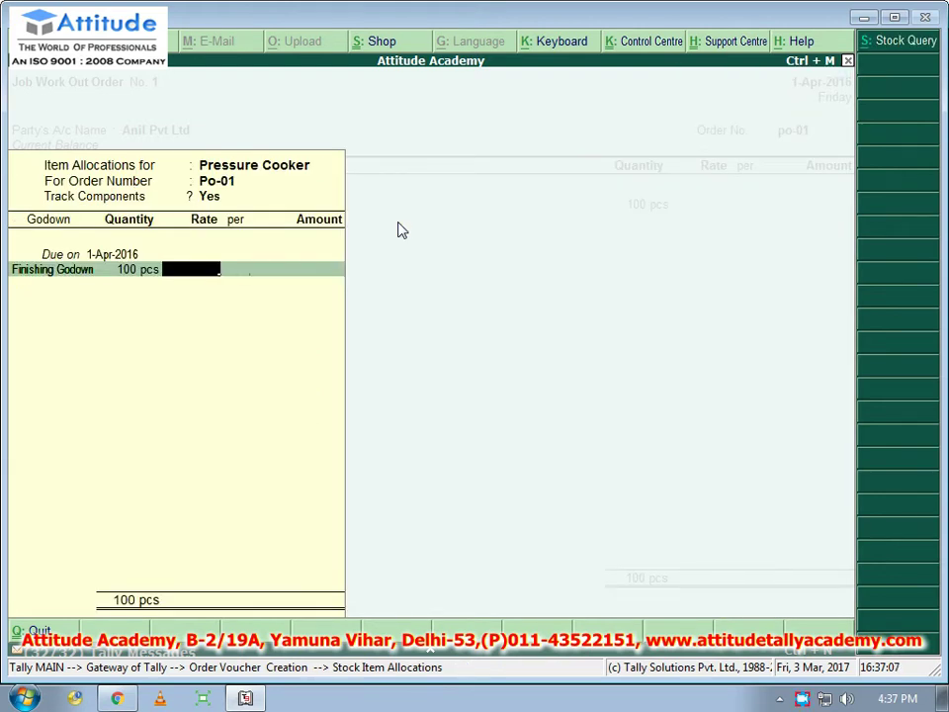
{"action": "type", "text": "1200"}
{"action": "key", "text": "Return"}
{"action": "key", "text": "Return"}
{"action": "key", "text": "Return"}
{"action": "key", "text": "Return"}
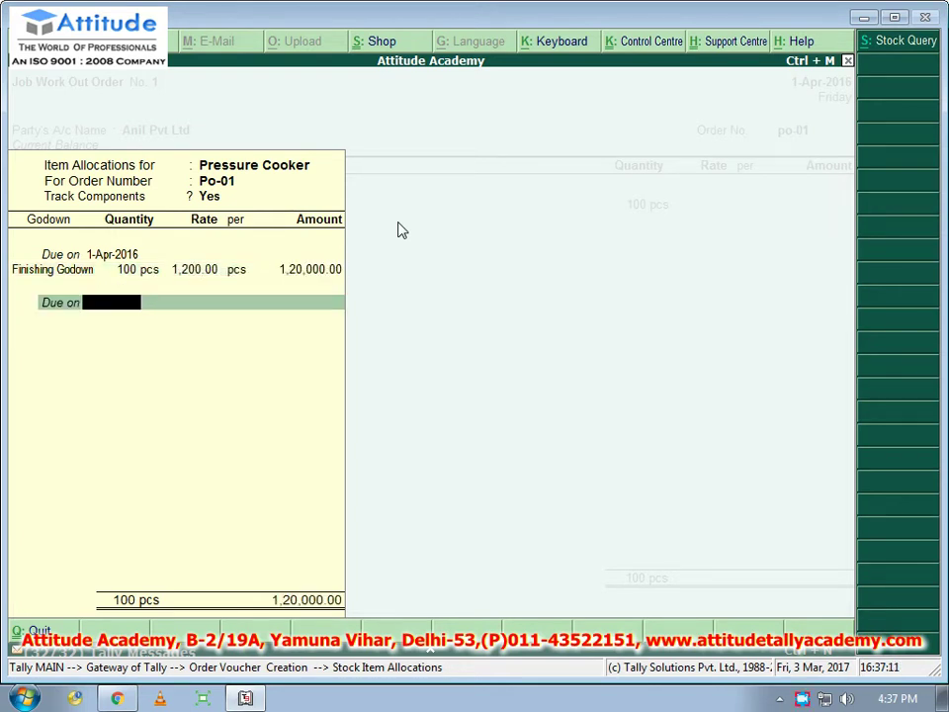
{"action": "key", "text": "Return"}
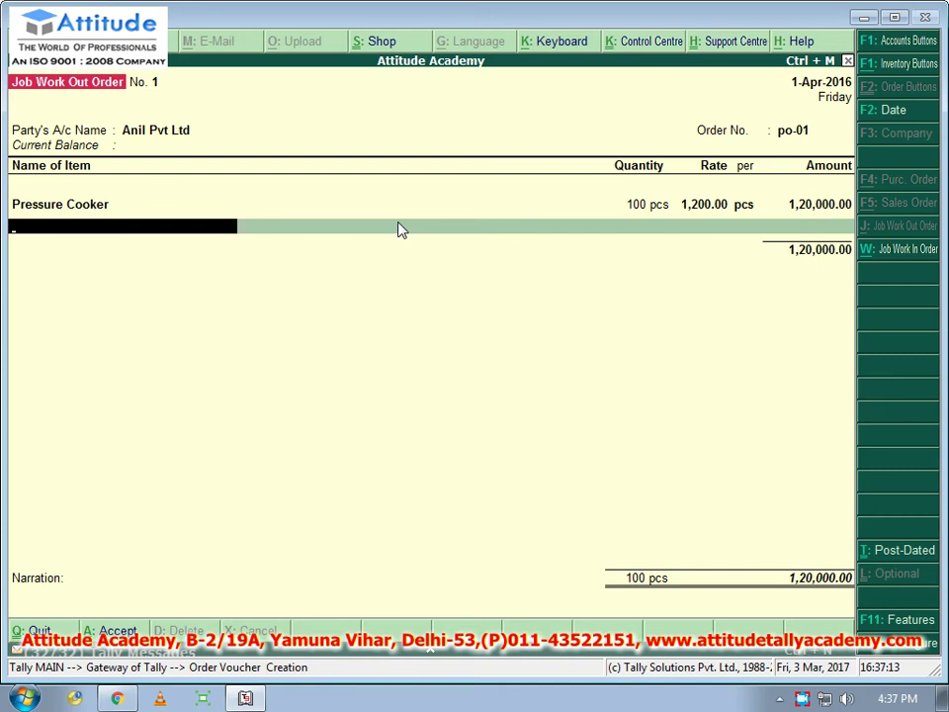
- End the item list, leave the narration blank and save the Job Work Out Order
{"action": "left_click", "coordinate": [402, 229]}
{"action": "key", "text": "Return"}
{"action": "key", "text": "Return"}
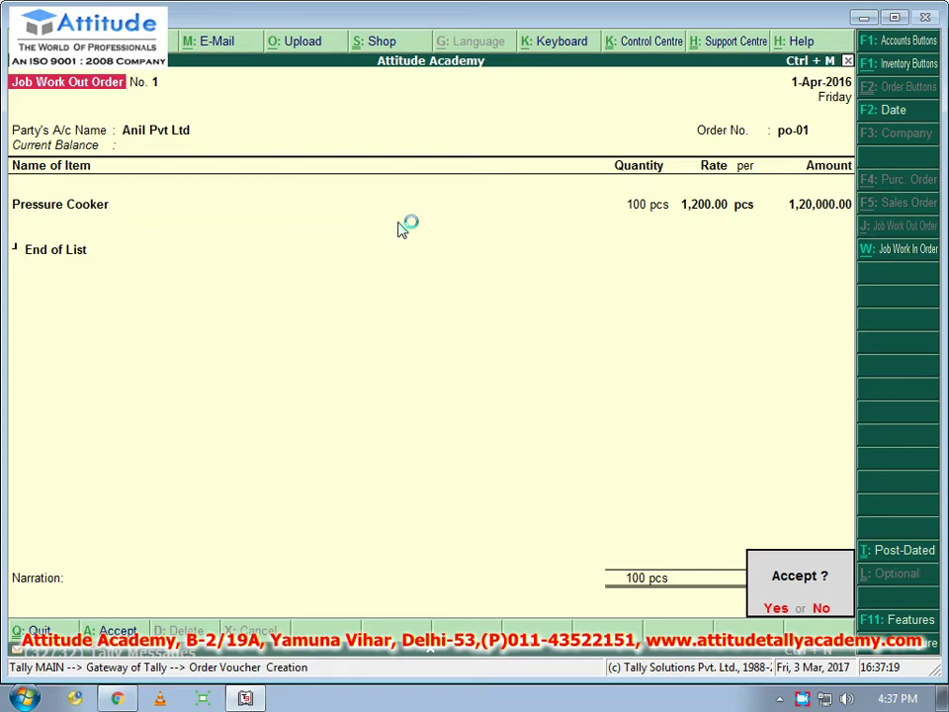
{"action": "key", "text": "Return"}
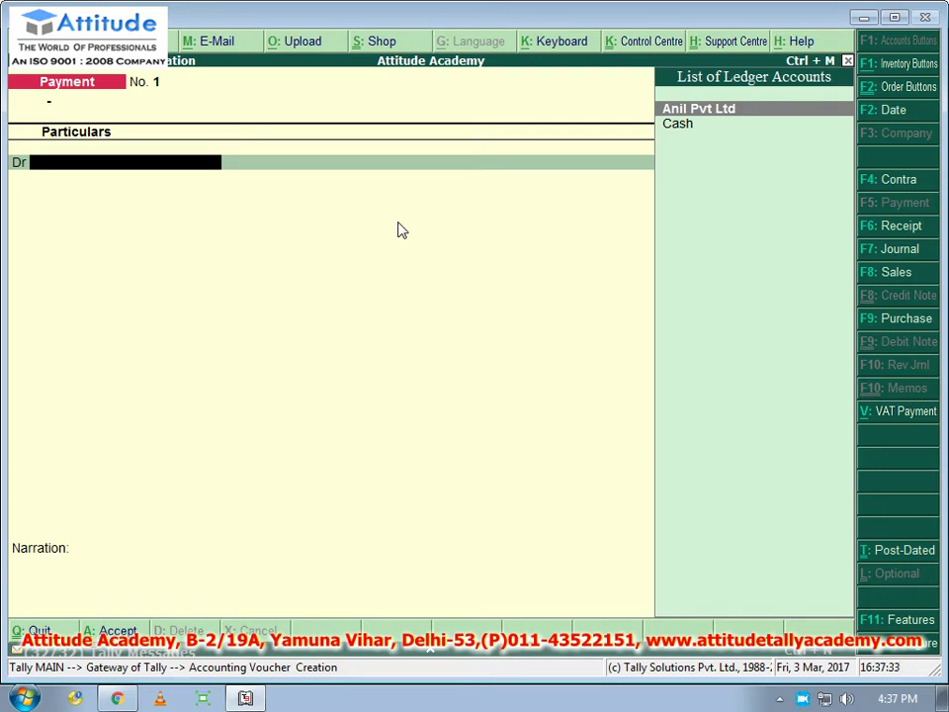
- Start a Purchase voucher with Cash as the party and accept the default supplier's details
{"action": "key", "text": "F9"}
{"action": "key", "text": "Down"}
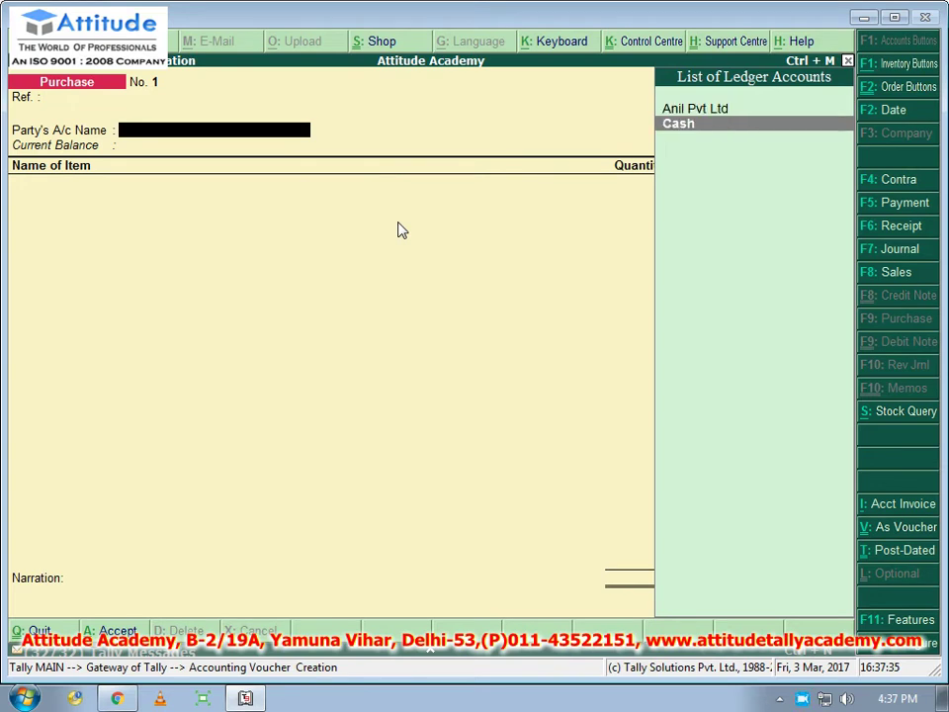
{"action": "key", "text": "Return"}
{"action": "key", "text": "Return"}
{"action": "key", "text": "Return"}
{"action": "key", "text": "Return"}
{"action": "key", "text": "Return"}
{"action": "key", "text": "Return"}
{"action": "key", "text": "Return"}
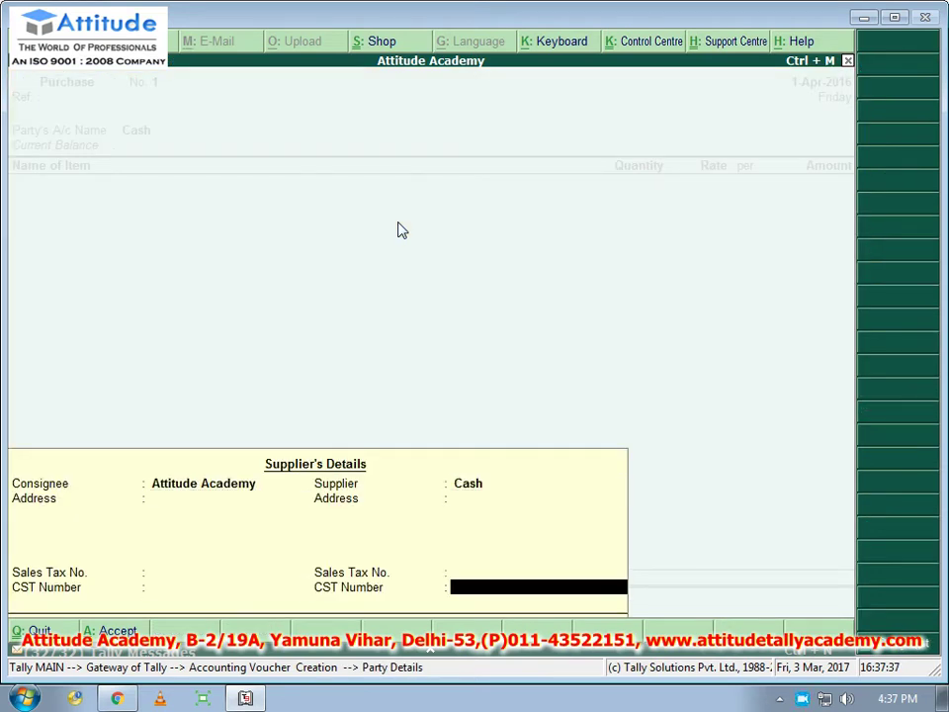
{"action": "key", "text": "Return"}
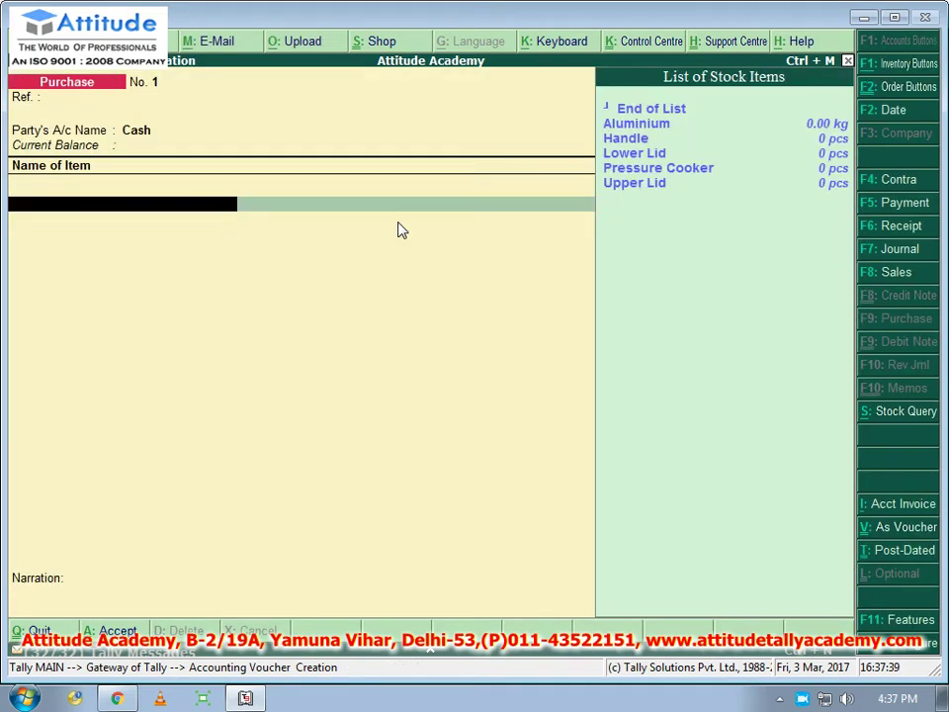
- Add Aluminium to the purchase, allocating 5,000 kg to the Store godown at a rate of 10 per kg
{"action": "key", "text": "Return"}
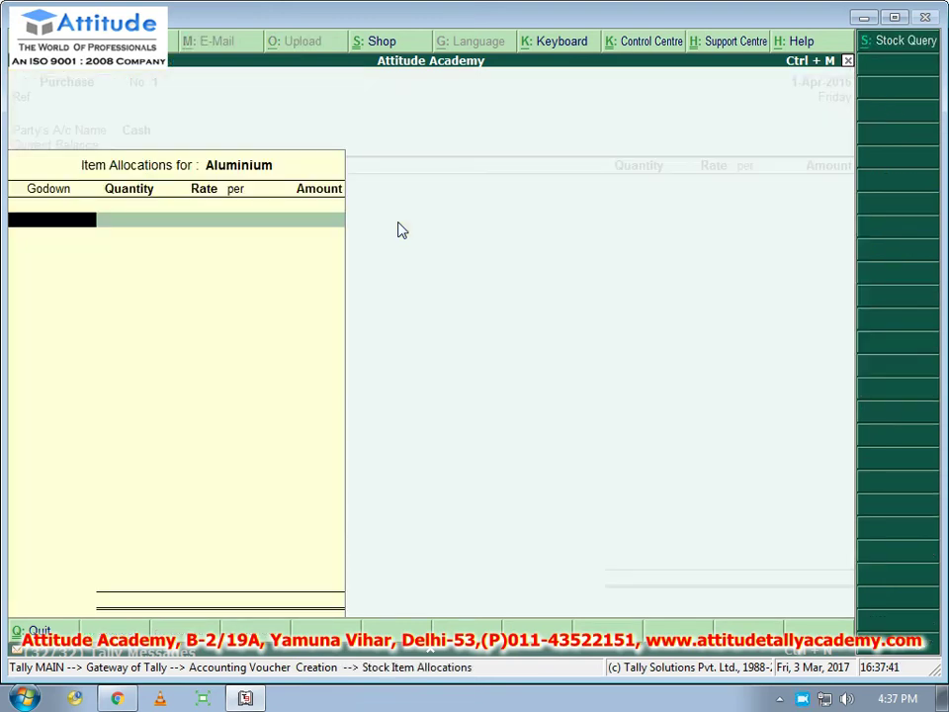
{"action": "key", "text": "Down"}
{"action": "key", "text": "Down"}
{"action": "key", "text": "Return"}
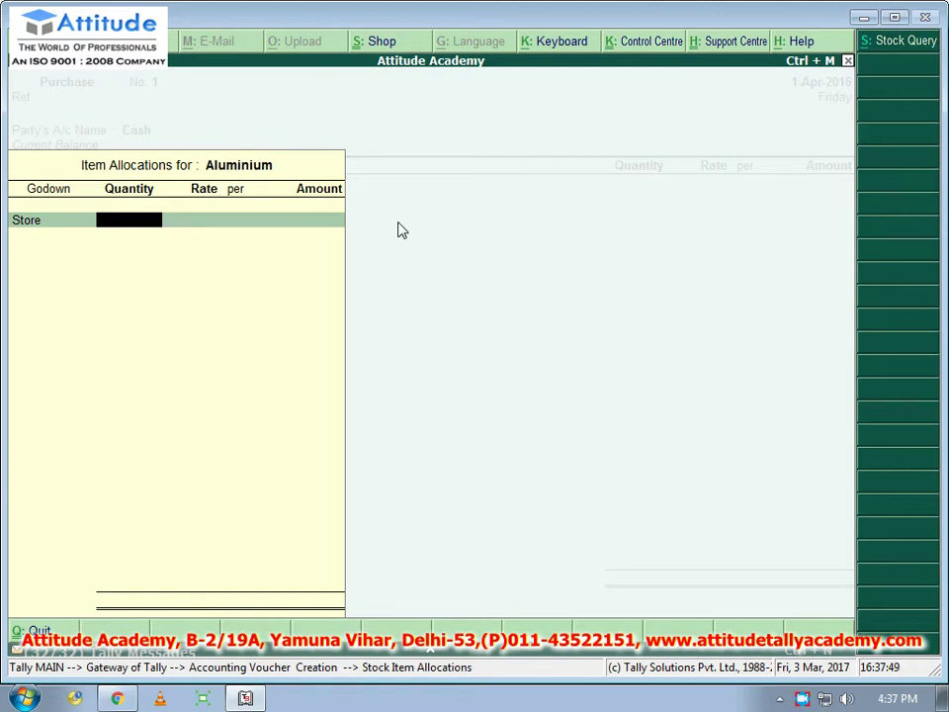
{"action": "type", "text": "5,00"}
{"action": "type", "text": "000"}
{"action": "key", "text": "Return"}
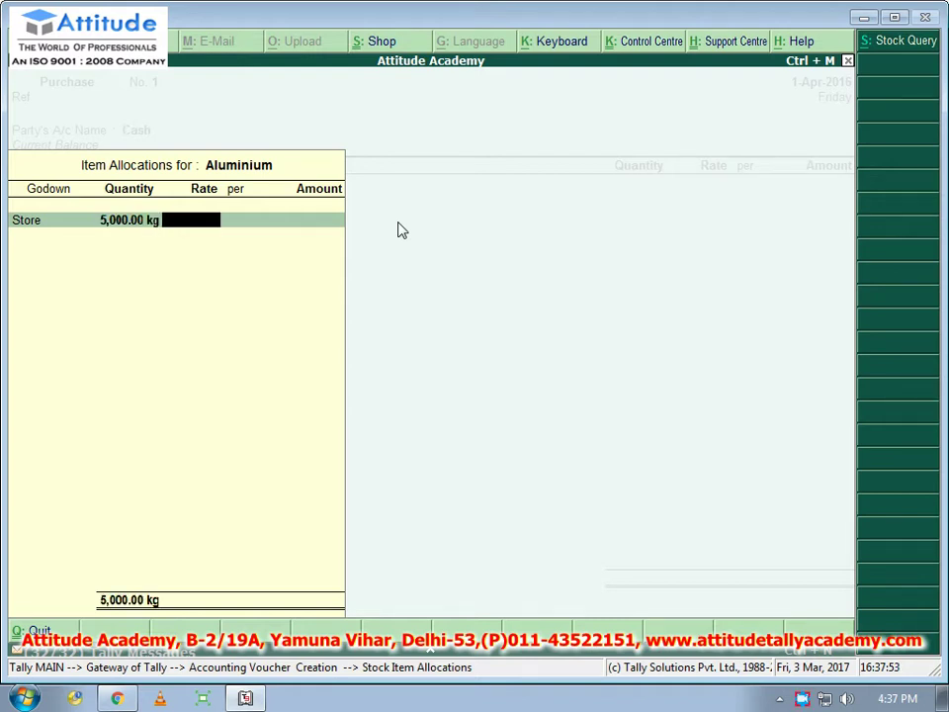
{"action": "type", "text": "10"}
{"action": "key", "text": "Return"}
{"action": "key", "text": "Return"}
{"action": "key", "text": "Return"}
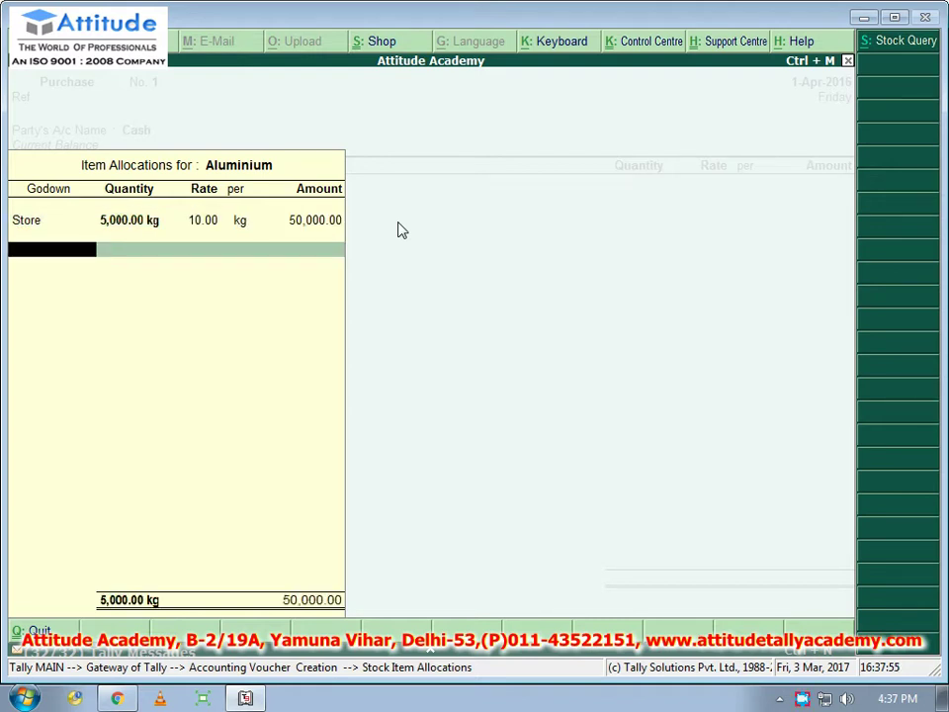
- Create a Purchase ledger under Purchase Accounts, with inventory values affected, and book the Aluminium amount to it
{"action": "key", "text": "Return"}
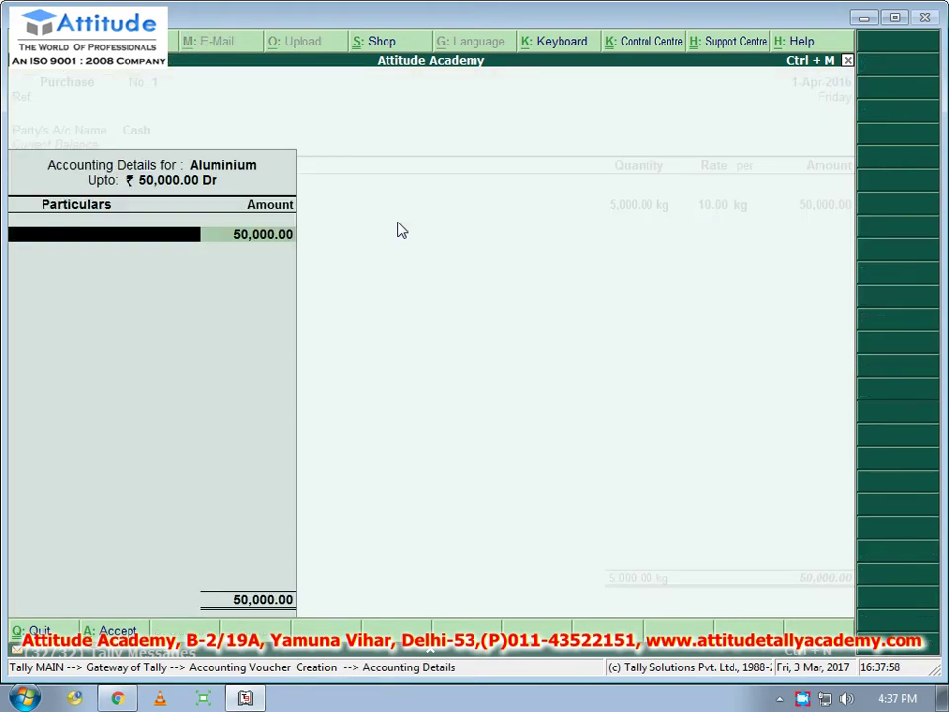
{"action": "key", "text": "alt+c"}
{"action": "type", "text": "Pu"}
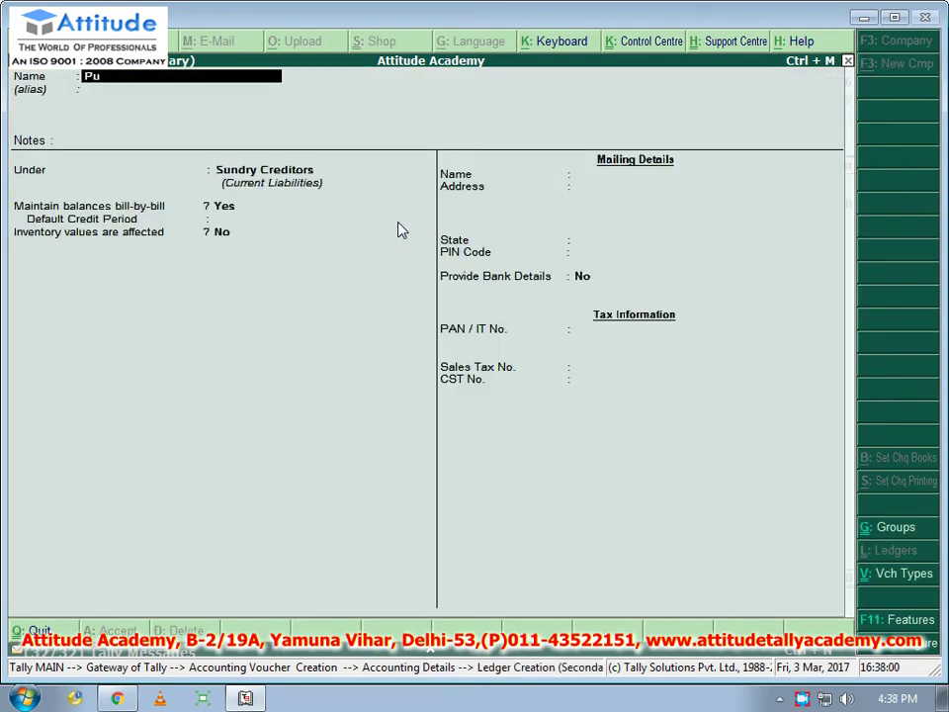
{"action": "type", "text": "rchase"}
{"action": "key", "text": "Return"}
{"action": "key", "text": "Return"}
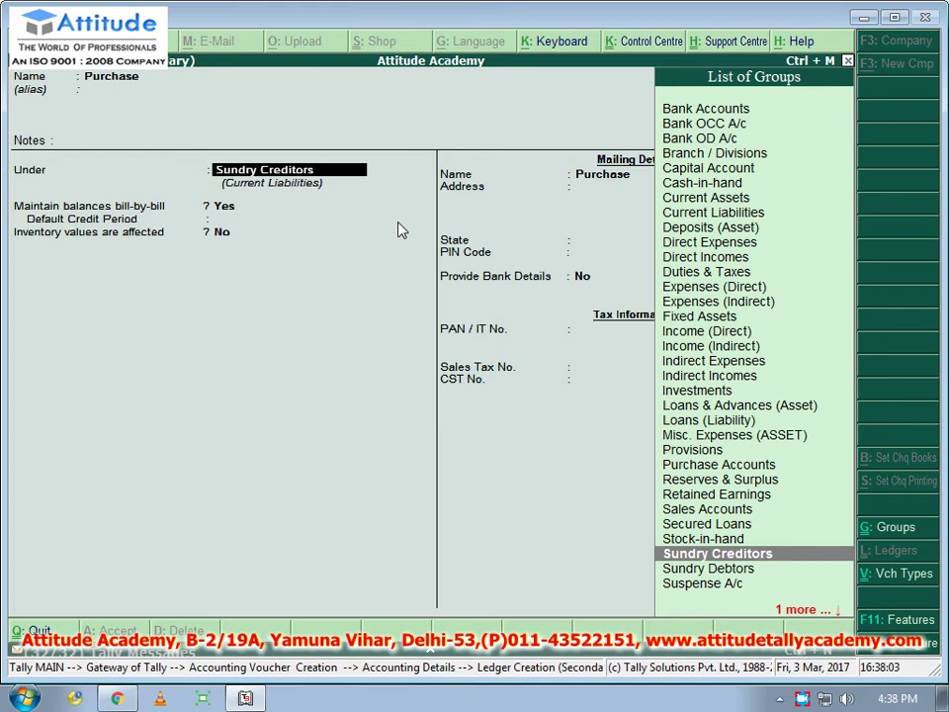
{"action": "type", "text": "Pu"}
{"action": "key", "text": "Return"}
{"action": "key", "text": "Return"}
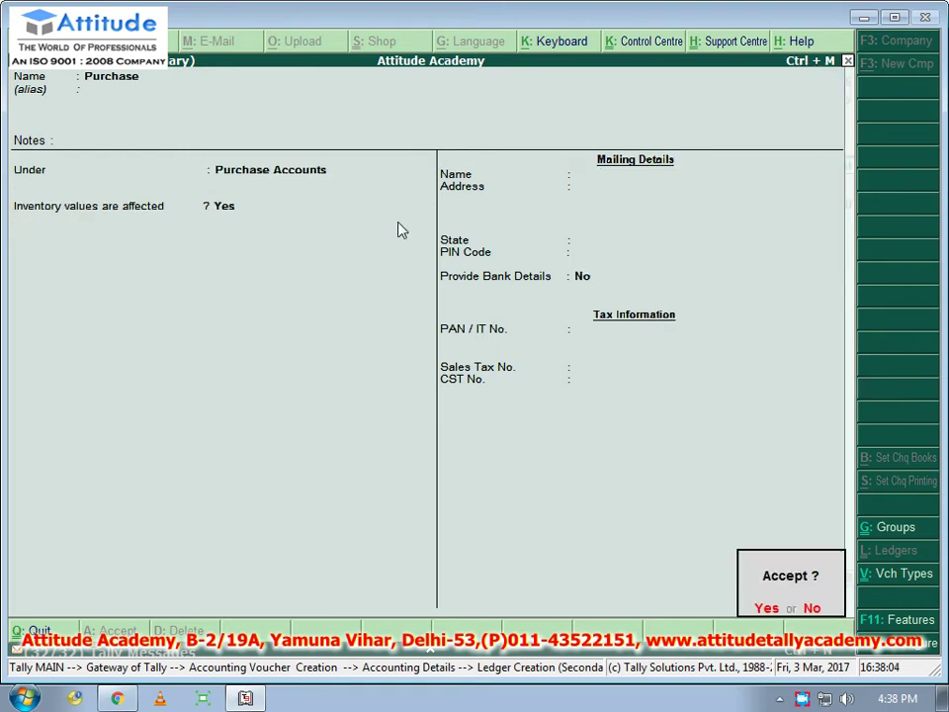
{"action": "key", "text": "ctrl+a"}
{"action": "key", "text": "Return"}
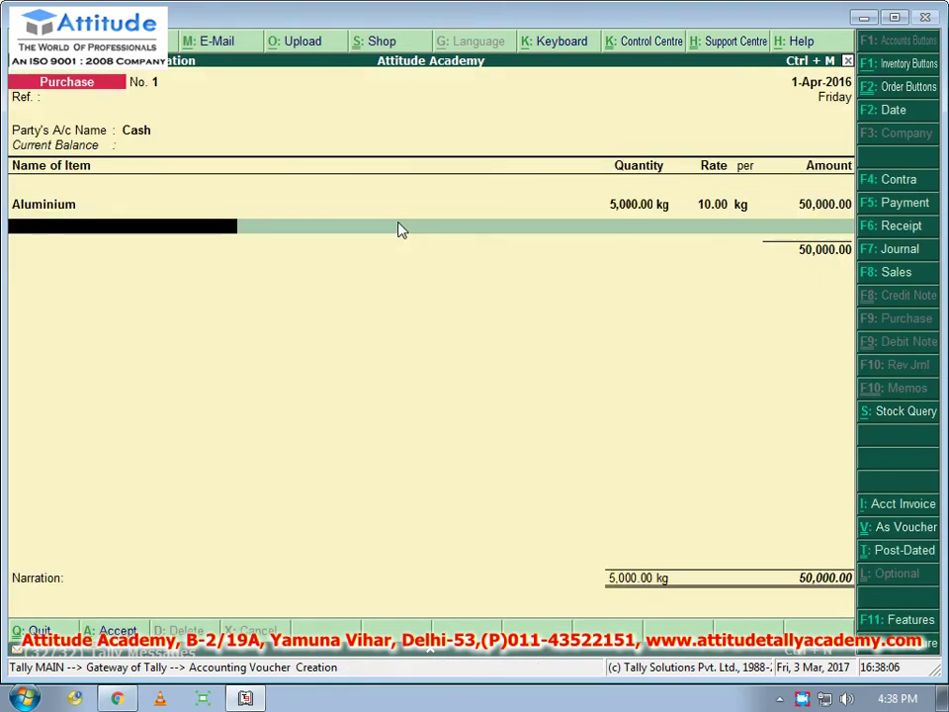
- Add Handle to the purchase, allocating 10,000 pcs to the Store godown
{"action": "key", "text": "Down"}
{"action": "key", "text": "Down"}
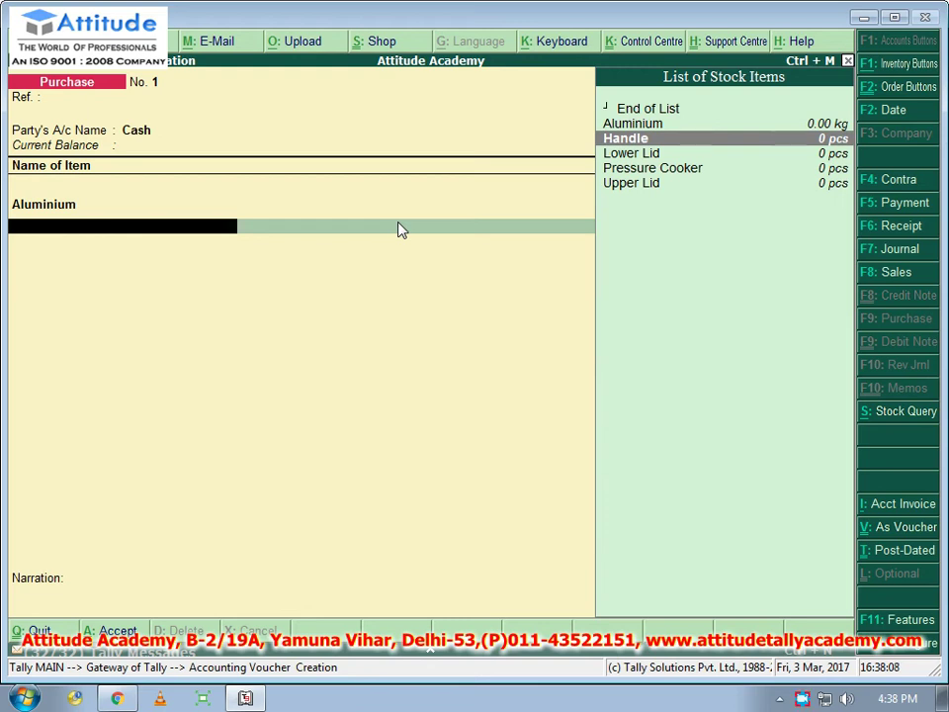
{"action": "key", "text": "Return"}
{"action": "key", "text": "Down"}
{"action": "key", "text": "Down"}
{"action": "key", "text": "Return"}
{"action": "type", "text": "10000"}
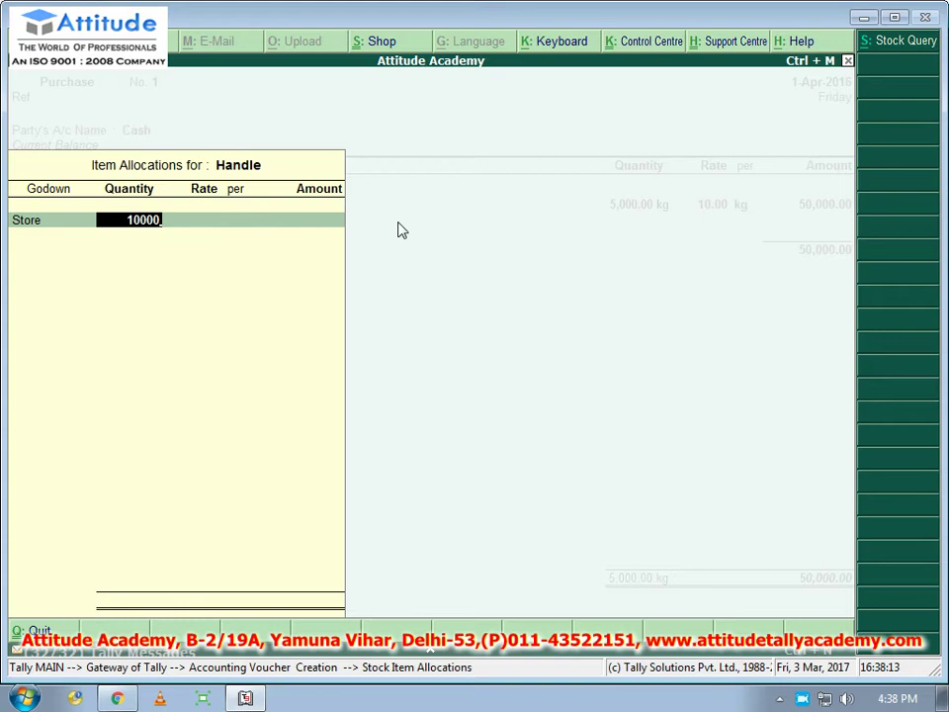
{"action": "key", "text": "Return"}
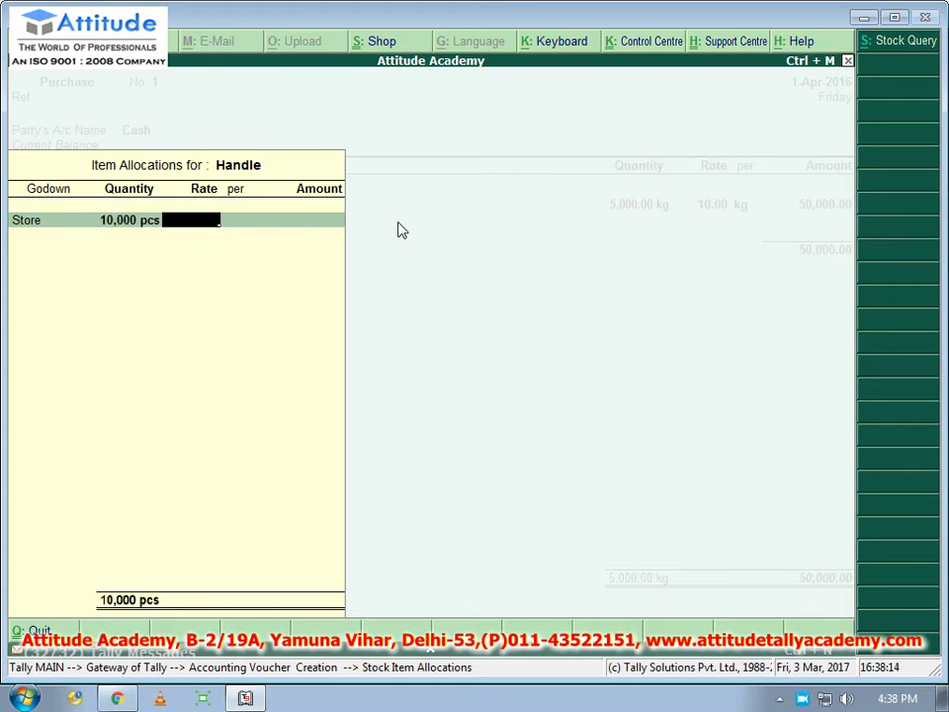
- Set the Handle rate to 12 per pcs and book the item to the Purchase ledger
{"action": "type", "text": "12"}
{"action": "key", "text": "Return"}
{"action": "key", "text": "Return"}
{"action": "key", "text": "Return"}
{"action": "key", "text": "Return"}
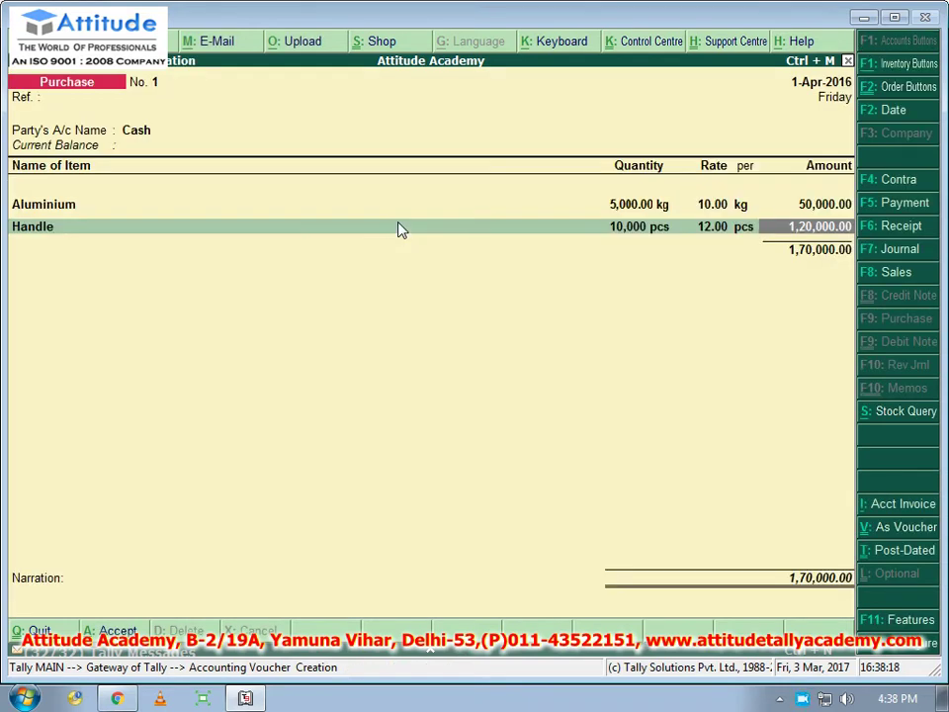
{"action": "key", "text": "Return"}
{"action": "key", "text": "Return"}
{"action": "key", "text": "Return"}
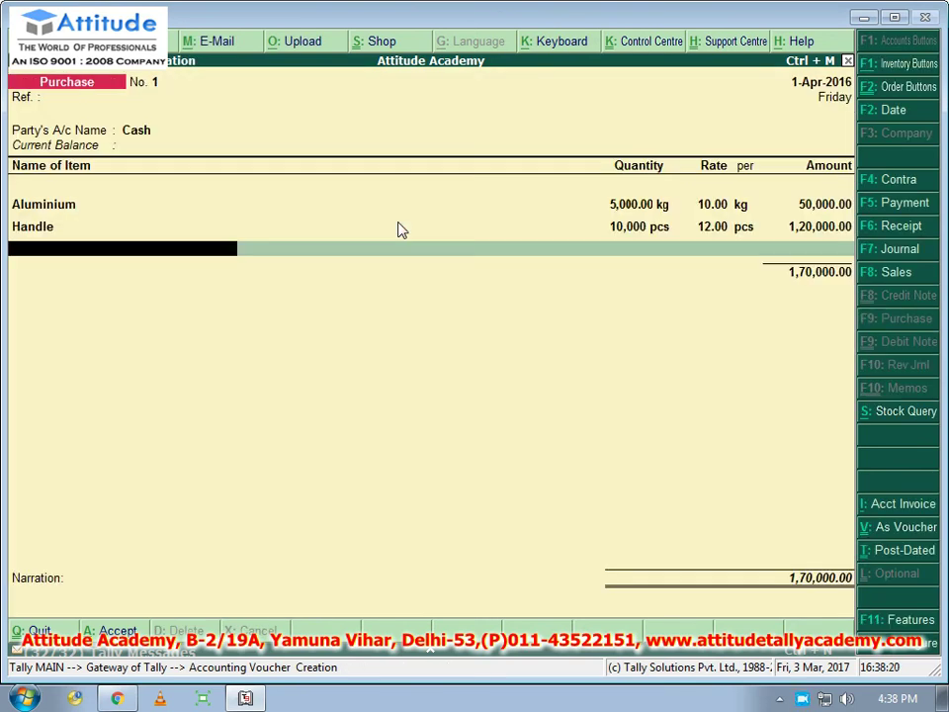
- Add Upper Lid to the purchase, allocating 3,000 pcs to the Store godown
{"action": "type", "text": "U"}
{"action": "key", "text": "Return"}
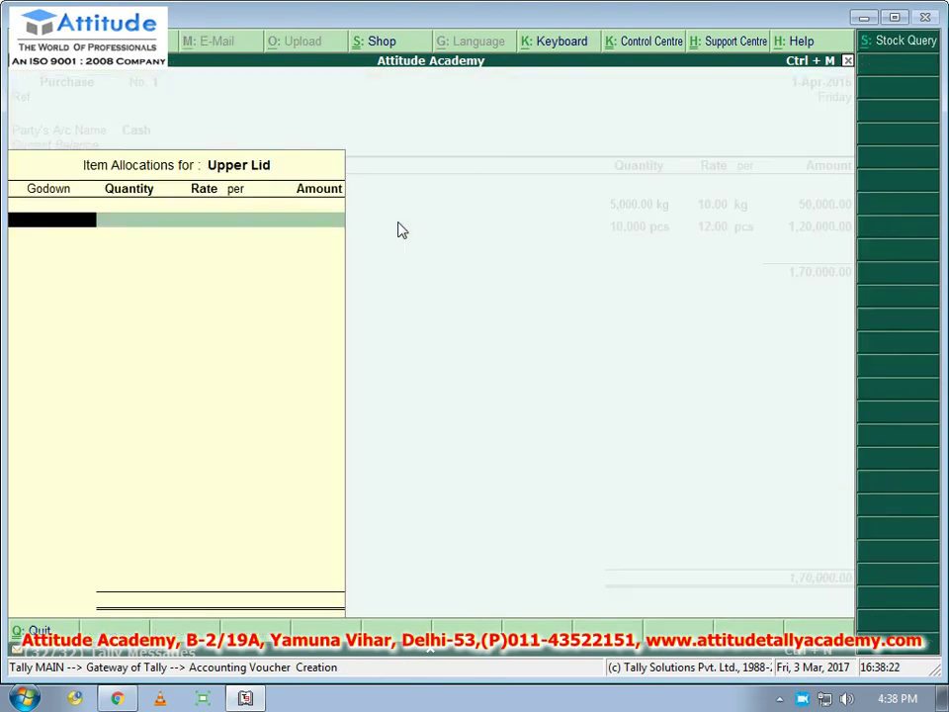
{"action": "type", "text": "S"}
{"action": "key", "text": "Return"}
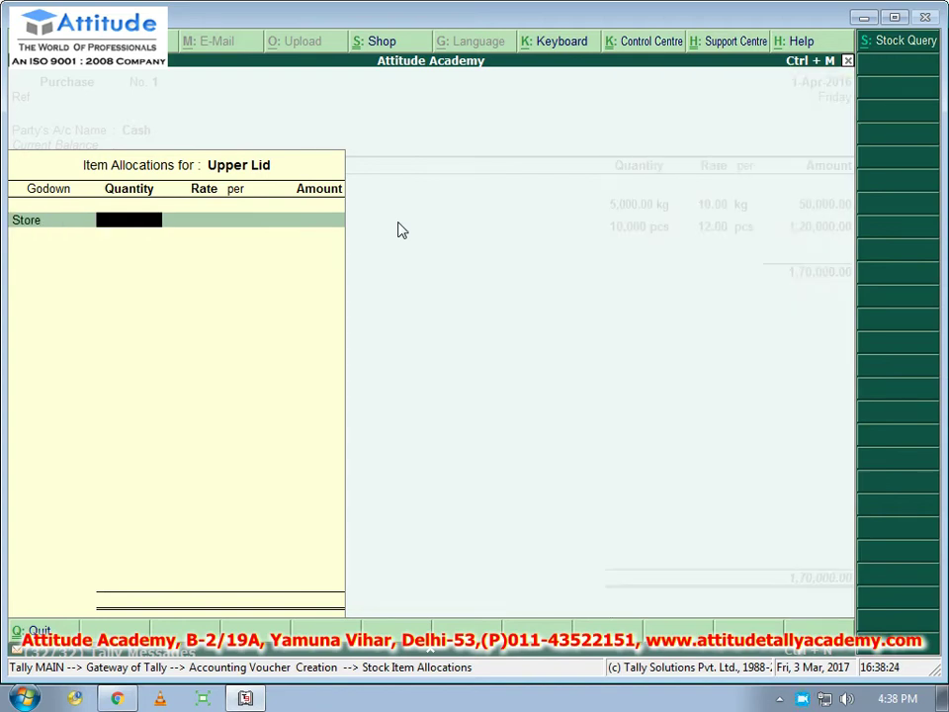
{"action": "type", "text": "1"}
{"action": "key", "text": "BackSpace"}
{"action": "type", "text": "3,000"}
{"action": "key", "text": "Return"}
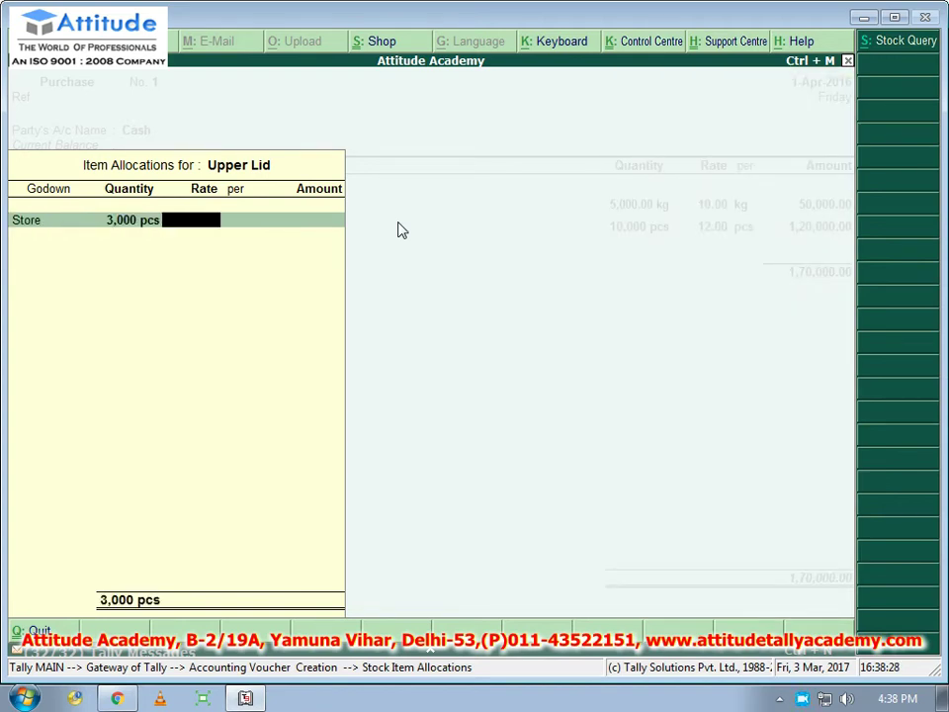
- Set the Upper Lid rate to 5 per pcs and book the item to the Purchase ledger
{"action": "type", "text": "5"}
{"action": "key", "text": "Return"}
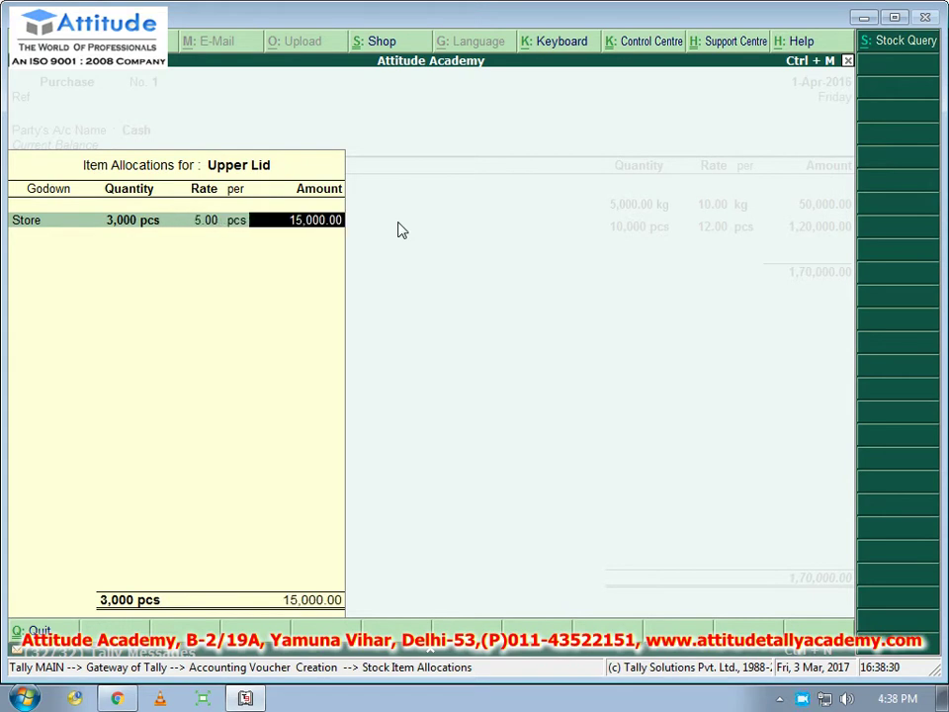
{"action": "key", "text": "Return"}
{"action": "key", "text": "Return"}
{"action": "key", "text": "Return"}
{"action": "key", "text": "Return"}
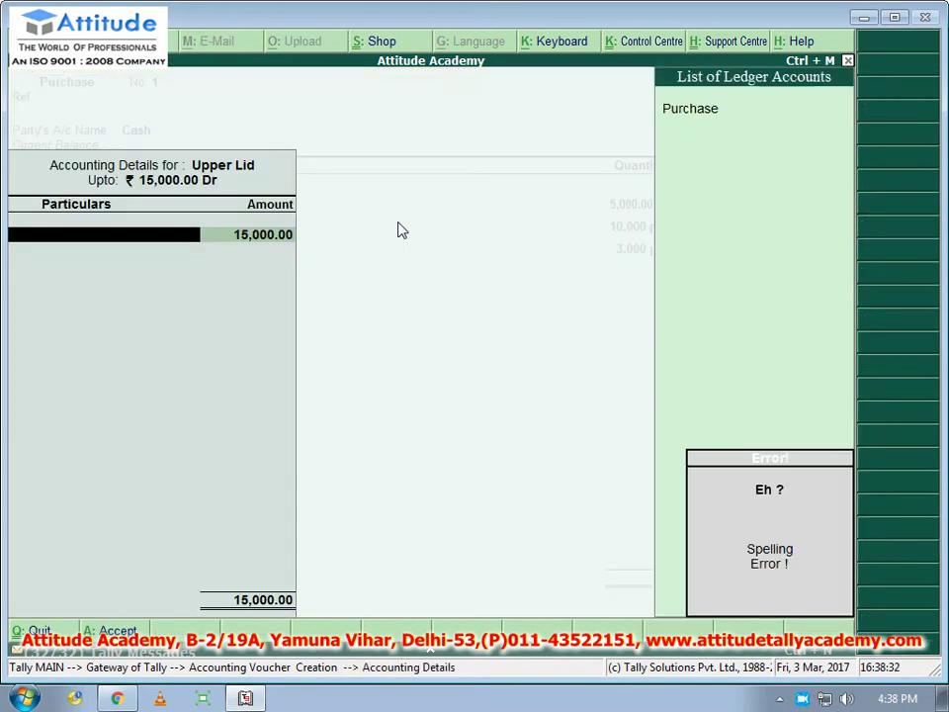
{"action": "key", "text": "Return"}
{"action": "key", "text": "Return"}
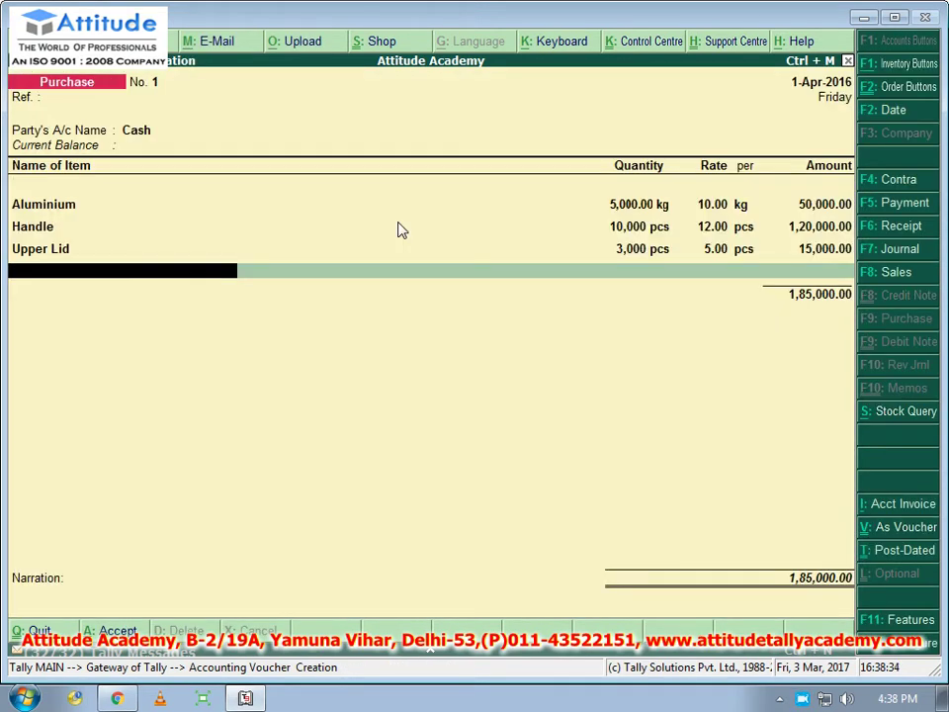
- Add Lower Lid to the purchase: 5,000 pcs into the Store godown at 8 per pcs, booked to the Purchase ledger
{"action": "type", "text": "L"}
{"action": "key", "text": "Return"}
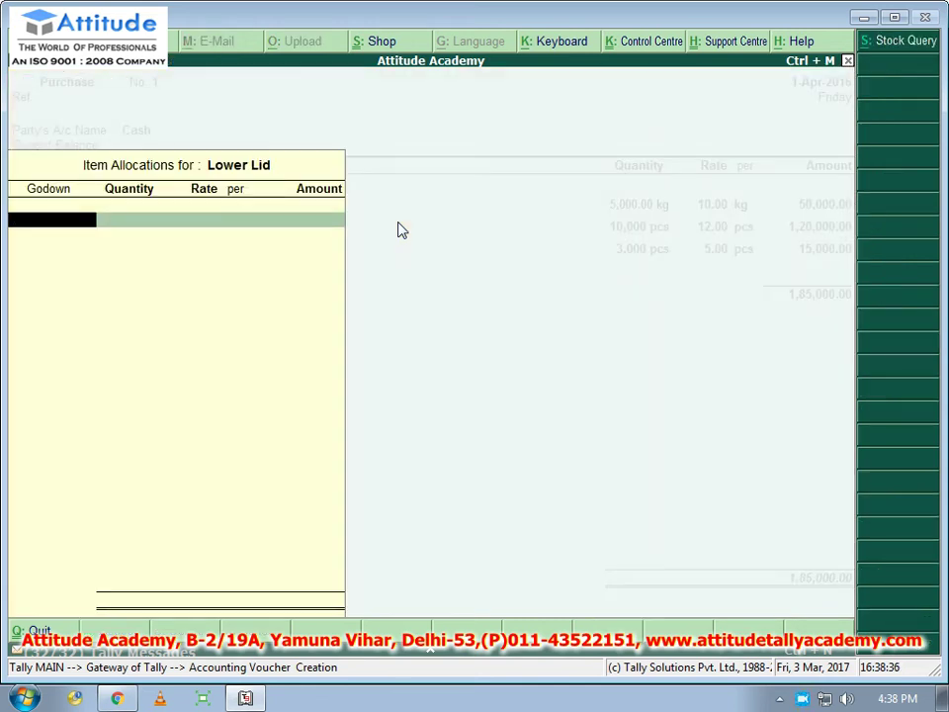
{"action": "key", "text": "Down"}
{"action": "key", "text": "Down"}
{"action": "key", "text": "Return"}
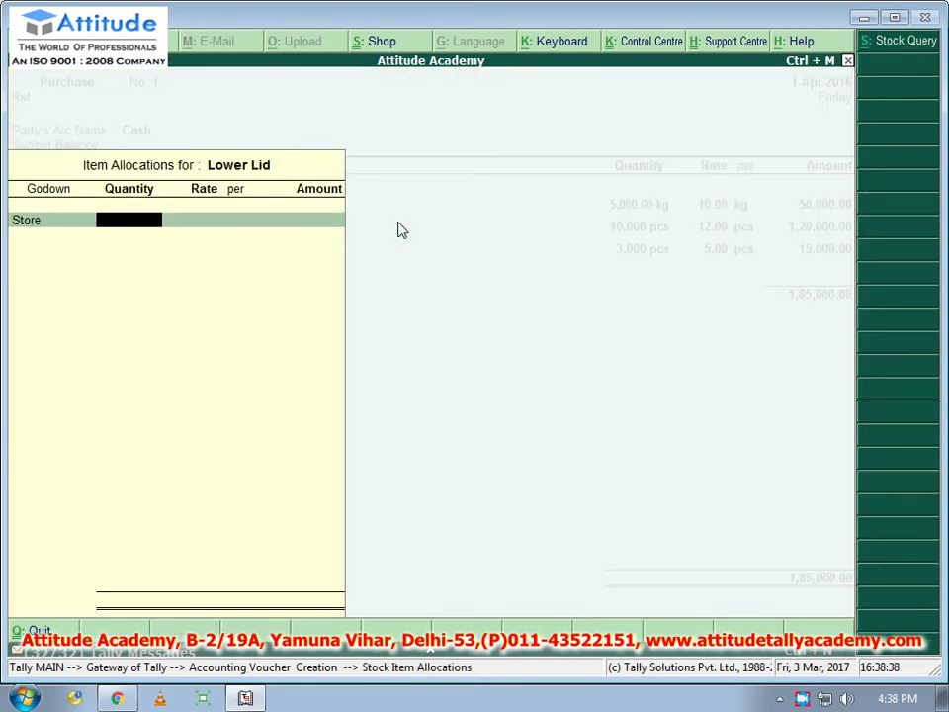
{"action": "type", "text": "5000"}
{"action": "key", "text": "Return"}
{"action": "type", "text": "8"}
{"action": "key", "text": "Return"}
{"action": "key", "text": "Return"}
{"action": "key", "text": "Return"}
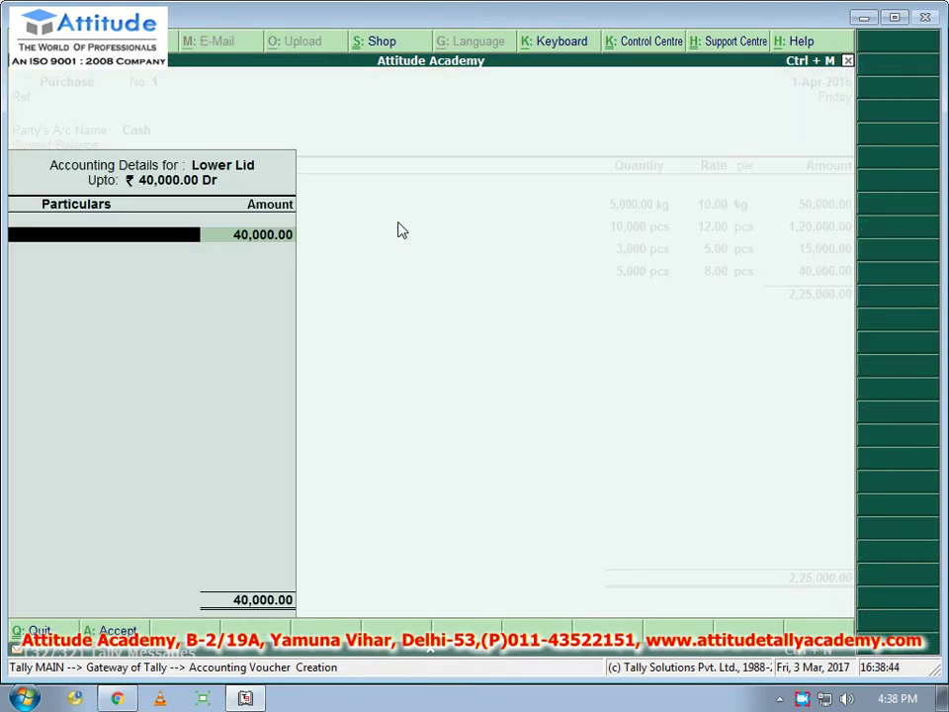
{"action": "key", "text": "Return"}
- End the item list, leave the narration blank and save the Purchase voucher
{"action": "key", "text": "Return"}
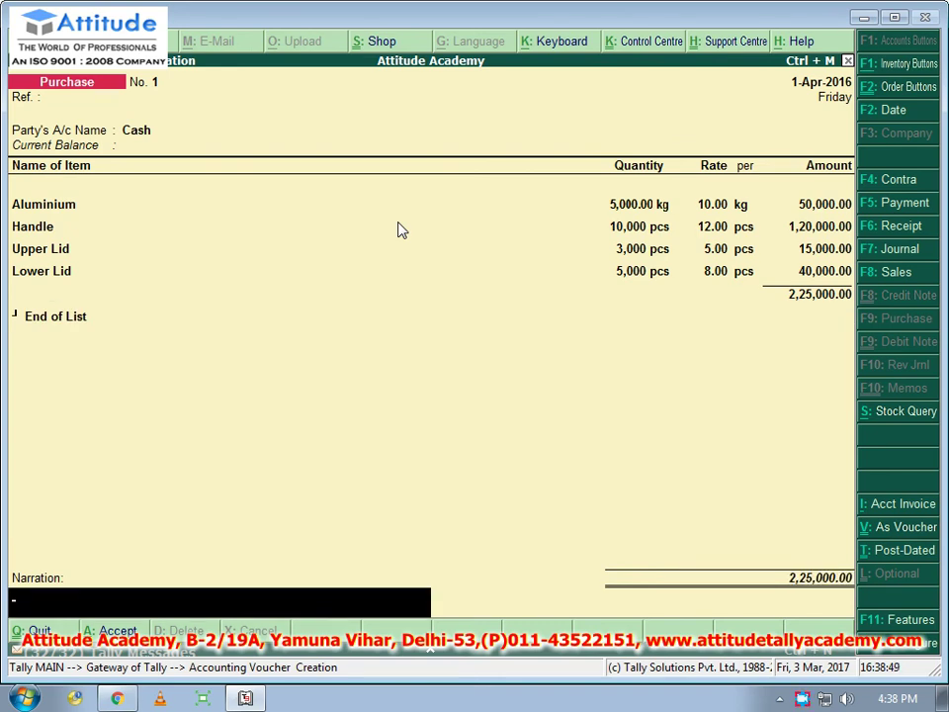
{"action": "key", "text": "Return"}
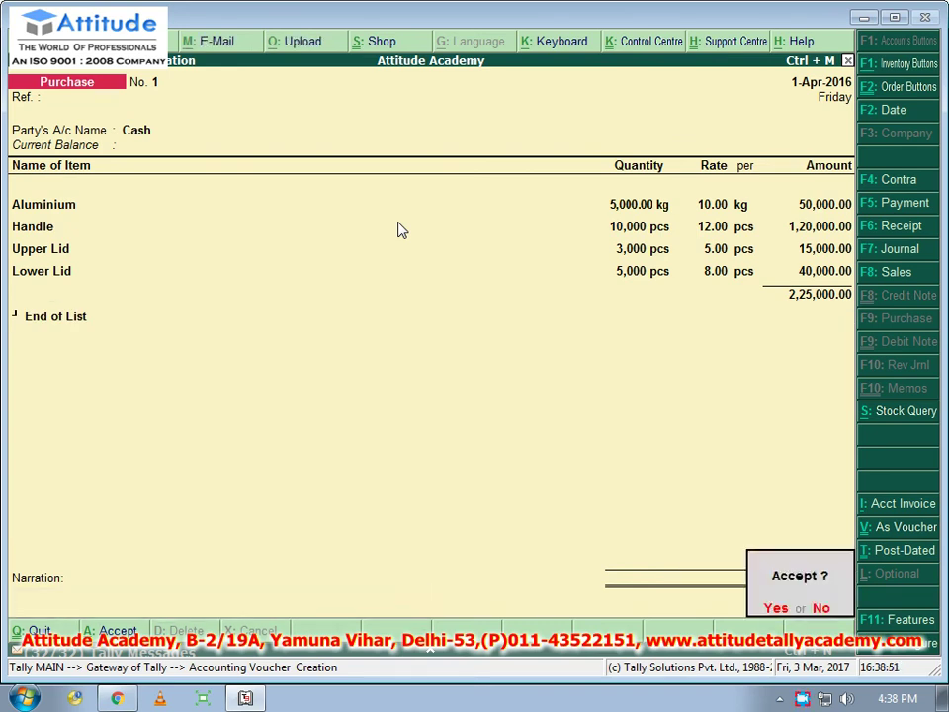
{"action": "key", "text": "Return"}
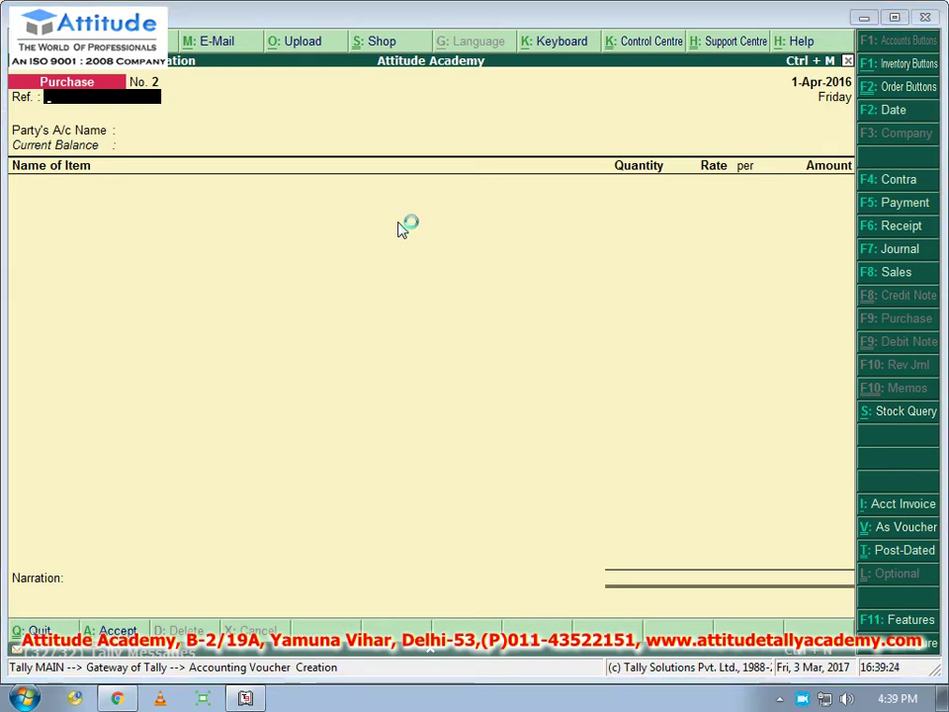
- Start a Material Out voucher with a blank reference and Anil Pvt Ltd as the party
{"action": "key", "text": "Return"}
{"action": "key", "text": "Return"}
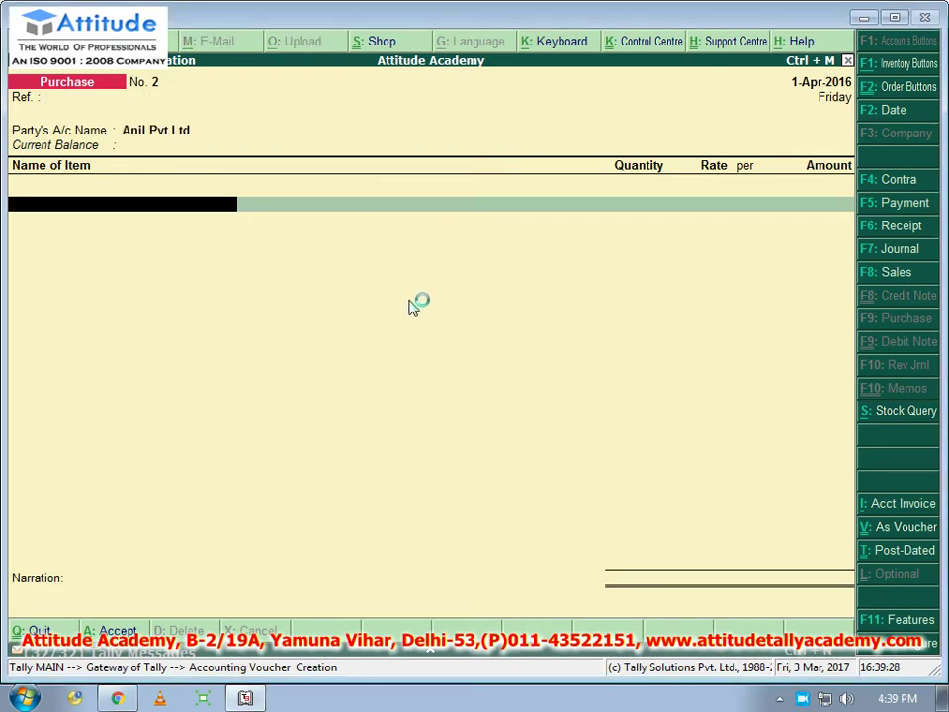
{"action": "key", "text": "ctrl+j"}
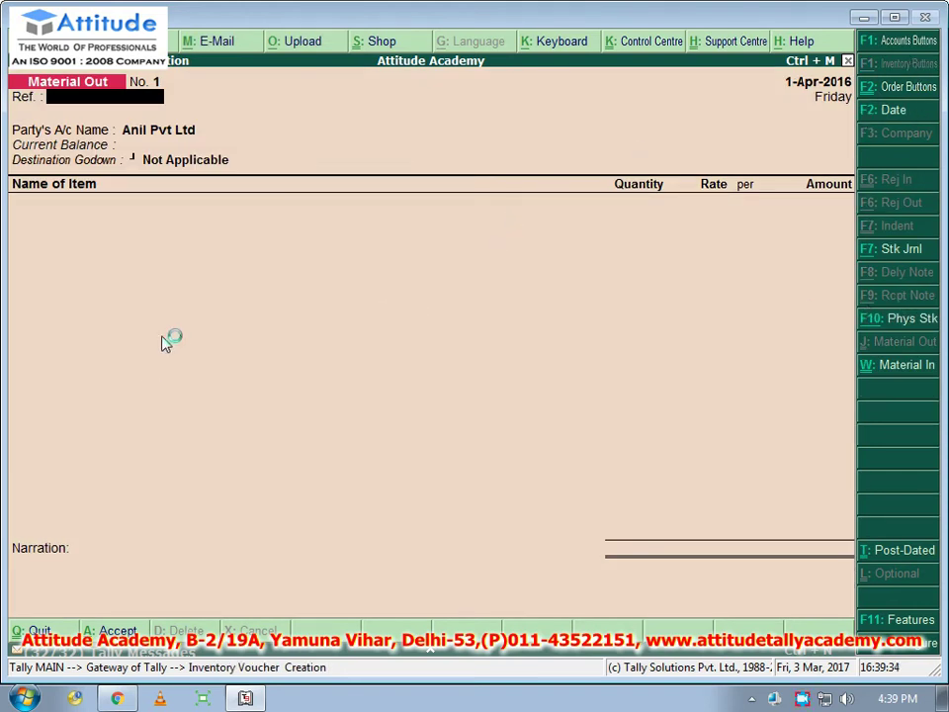
{"action": "left_click", "coordinate": [243, 132]}
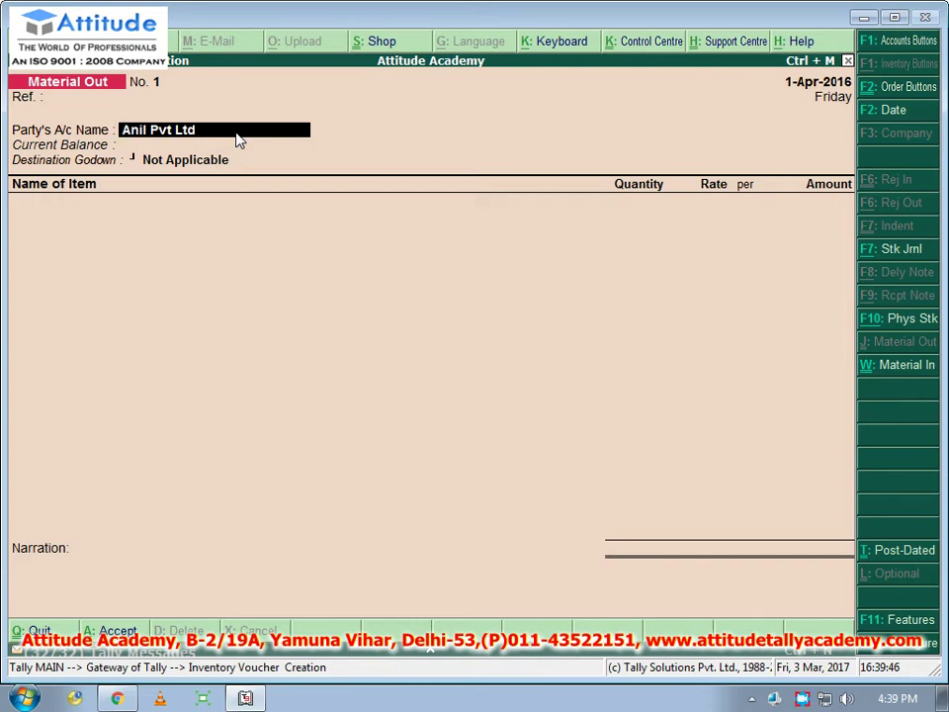
{"action": "key", "text": "Return"}
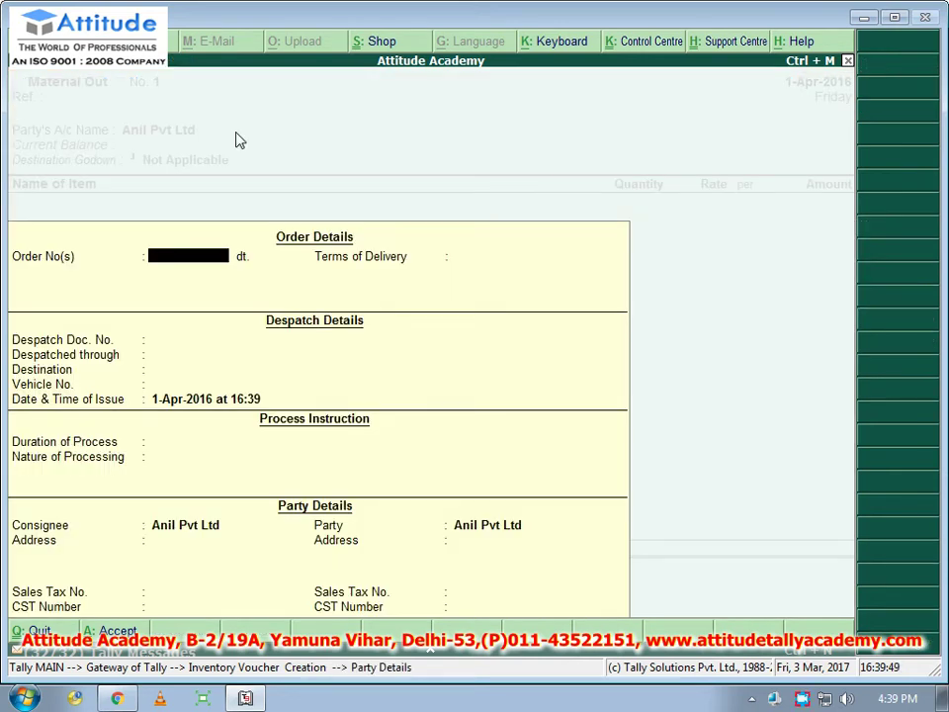
- Leave the order, despatch and process fields blank and accept the default party details for the Material Out voucher
{"action": "key", "text": "Return"}
{"action": "key", "text": "Return"}
{"action": "key", "text": "Return"}
{"action": "key", "text": "Return"}
{"action": "key", "text": "Return"}
{"action": "key", "text": "Return"}
{"action": "key", "text": "Return"}
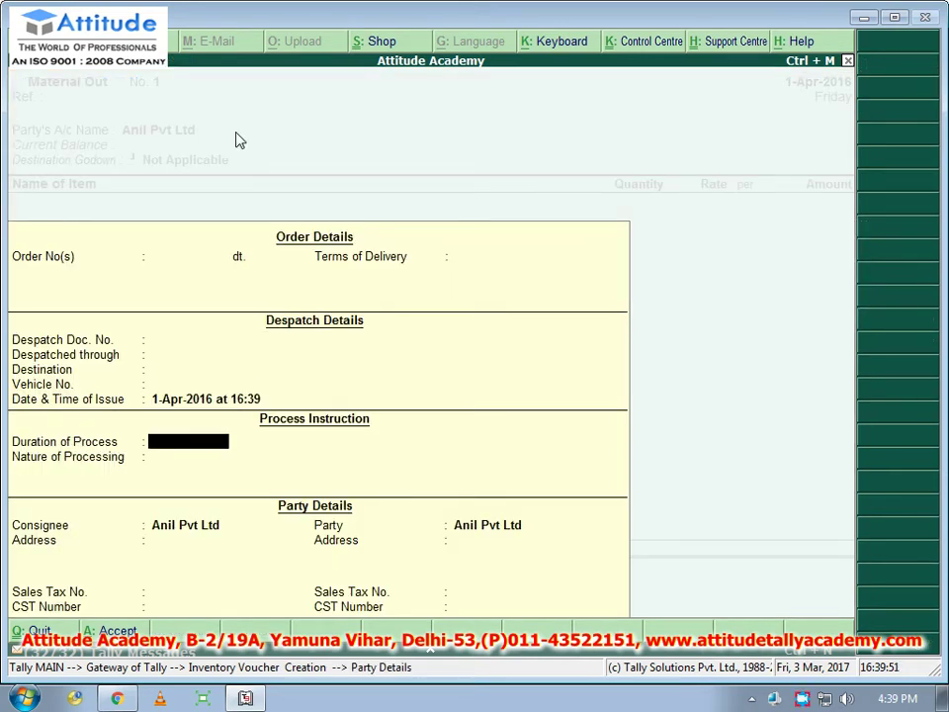
{"action": "key", "text": "Return"}
{"action": "key", "text": "Return"}
{"action": "key", "text": "Return"}
{"action": "key", "text": "Return"}
{"action": "key", "text": "Return"}
{"action": "key", "text": "Return"}
{"action": "key", "text": "Return"}
{"action": "key", "text": "Return"}
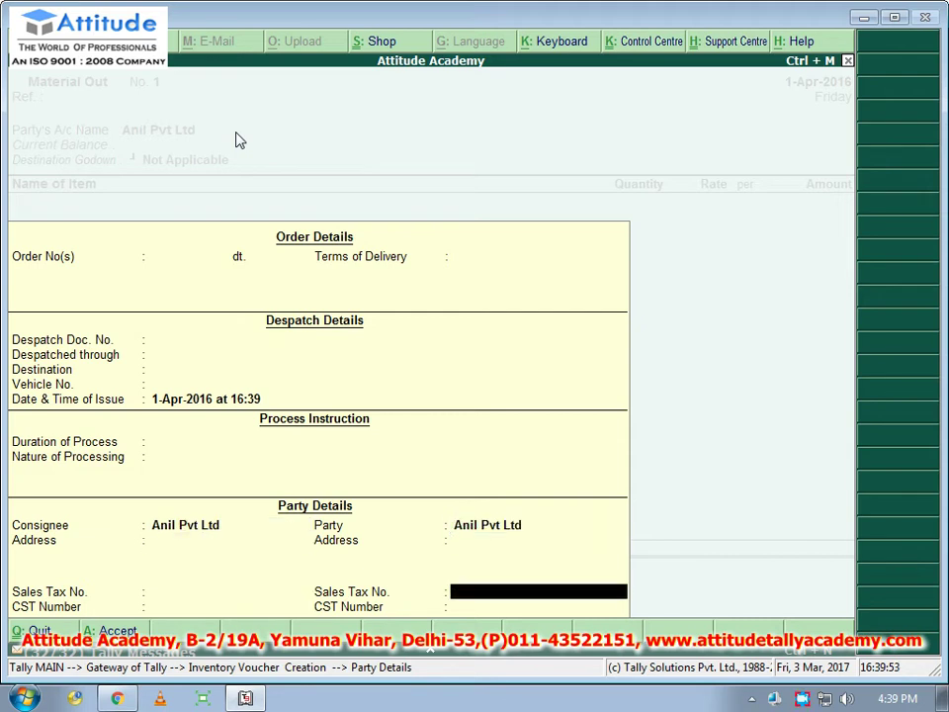
{"action": "key", "text": "Return"}
{"action": "key", "text": "Return"}
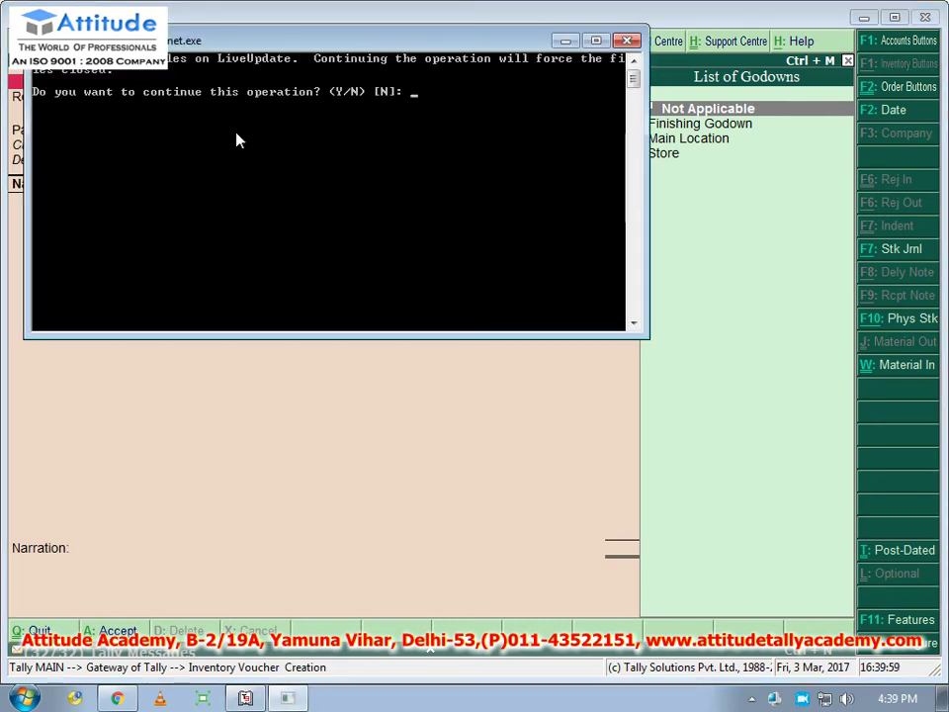
{"action": "key", "text": "alt+Tab"}
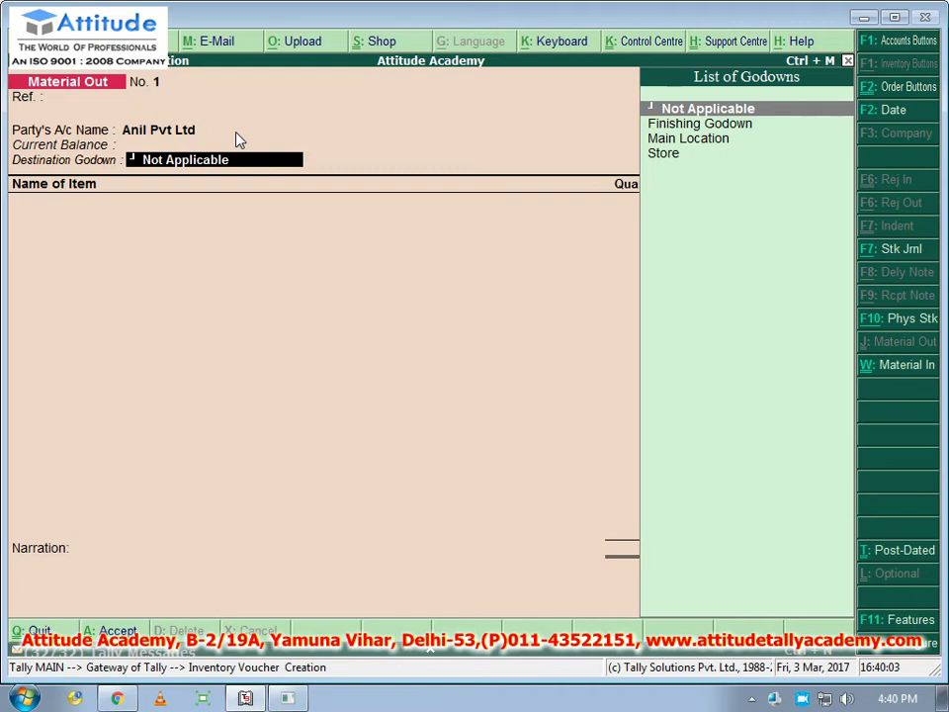
- Create a godown named Job Work Godown under Primary, enabled for our stock with third party, as the Material Out destination
{"action": "key", "text": "alt+c"}
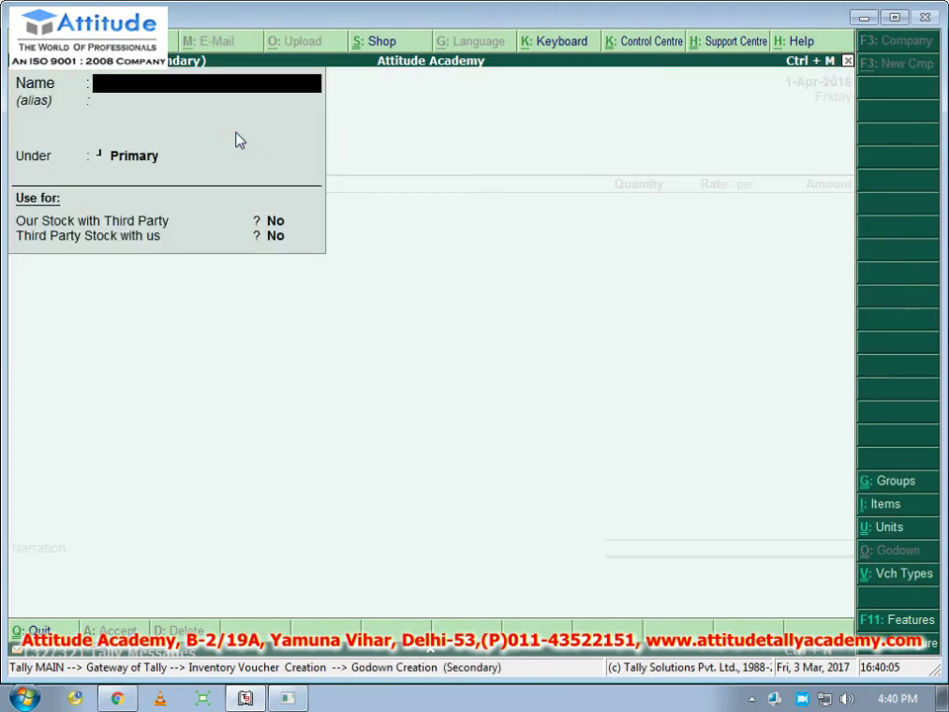
{"action": "type", "text": "Job Work Go"}
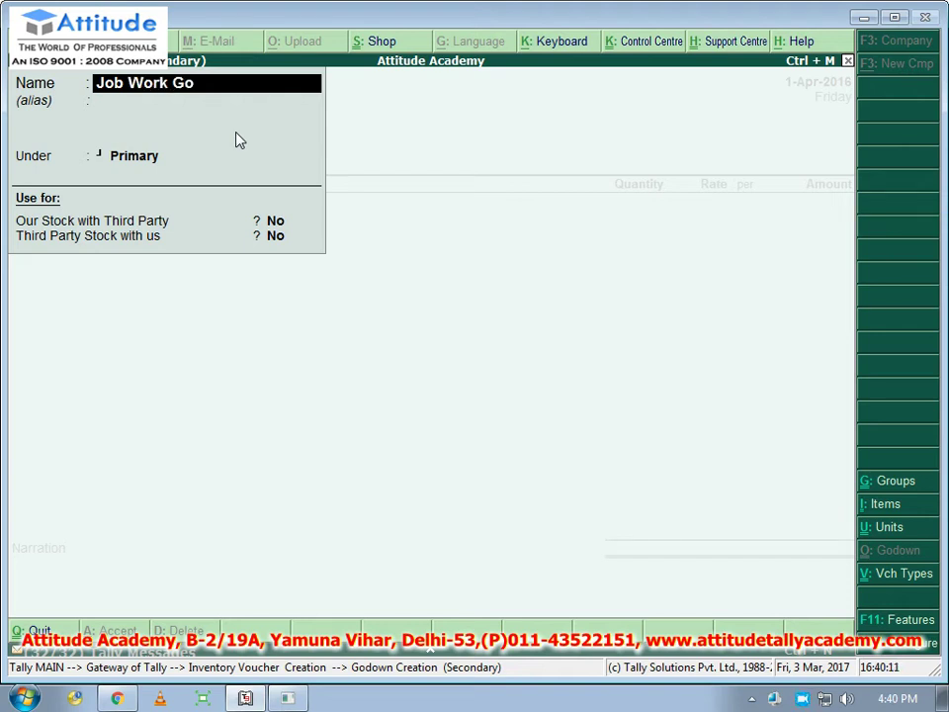
{"action": "type", "text": "down"}
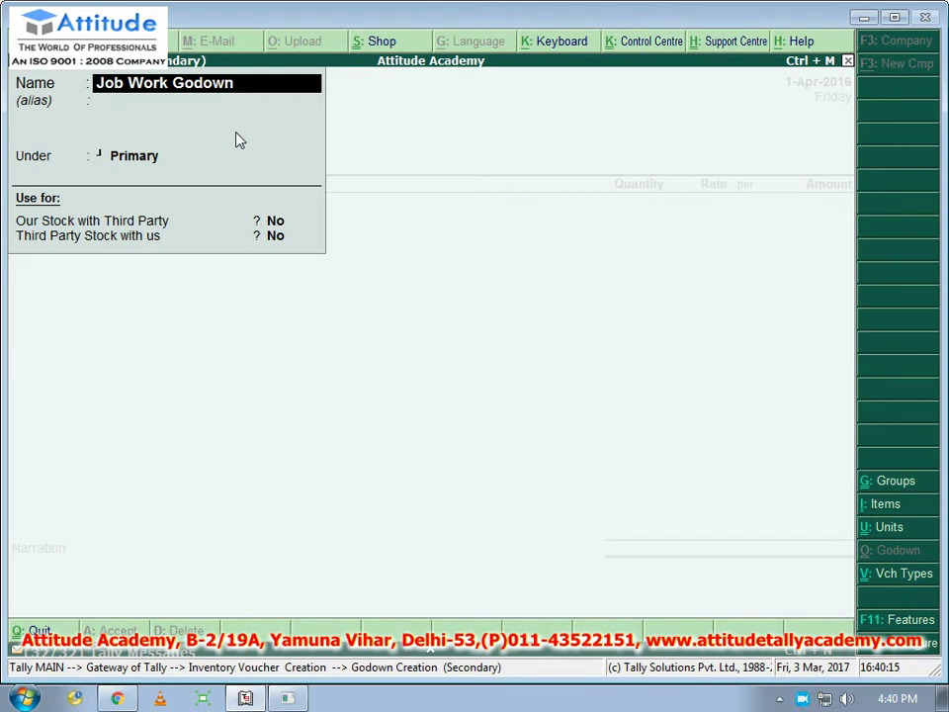
{"action": "key", "text": "Return"}
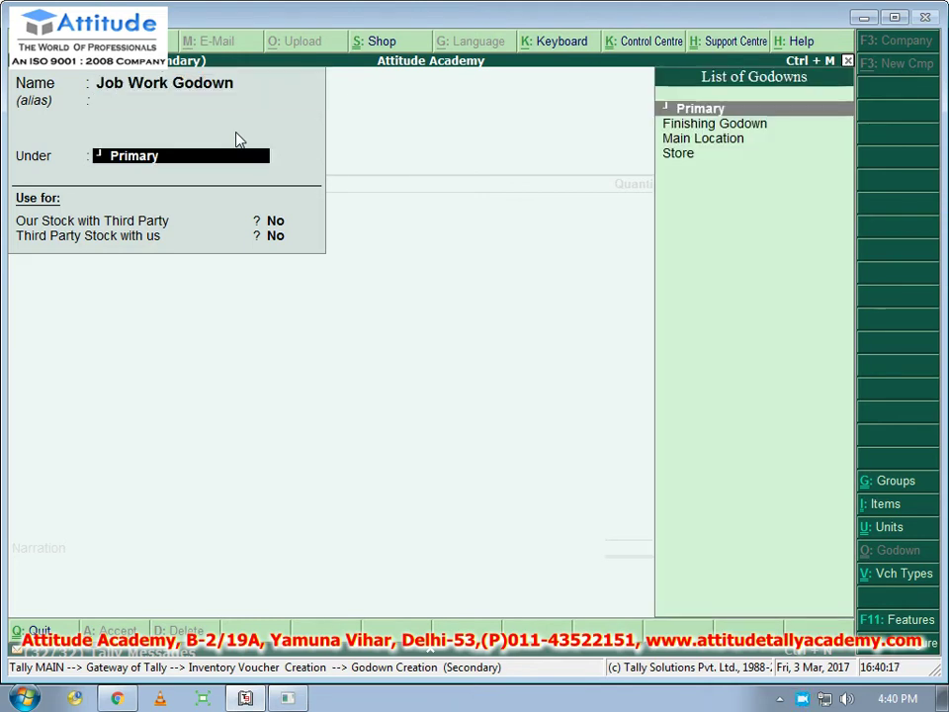
{"action": "key", "text": "Return"}
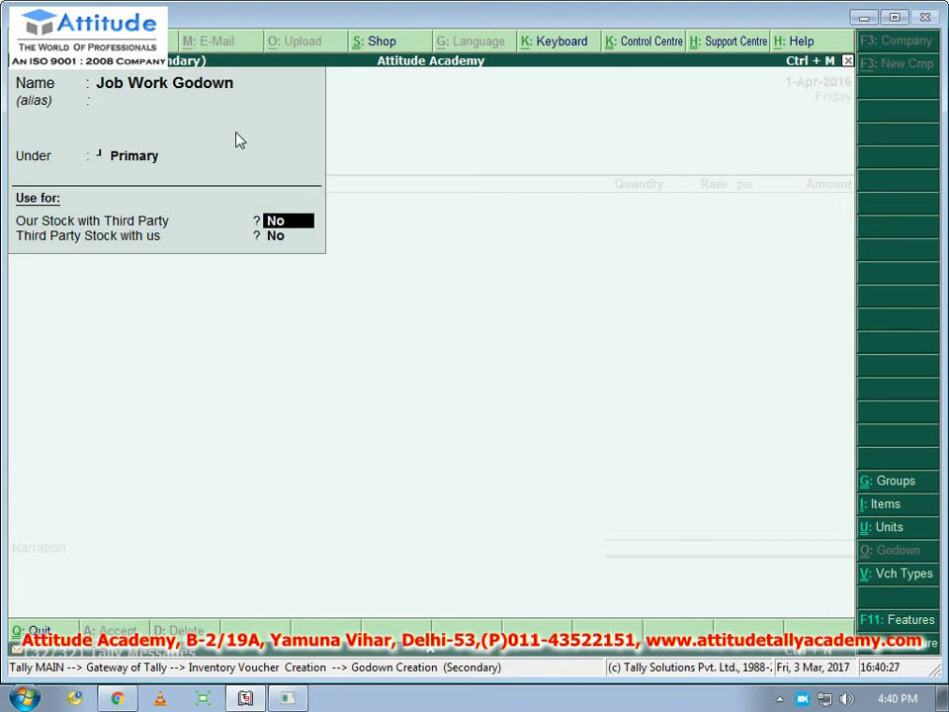
{"action": "type", "text": "y"}
{"action": "key", "text": "Return"}
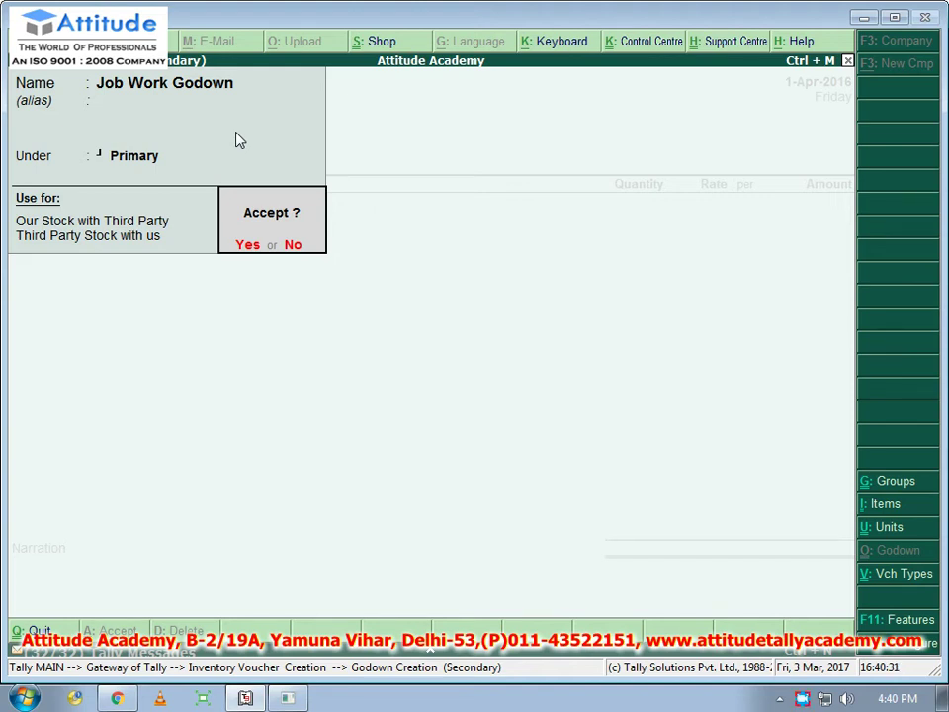
{"action": "key", "text": "Return"}
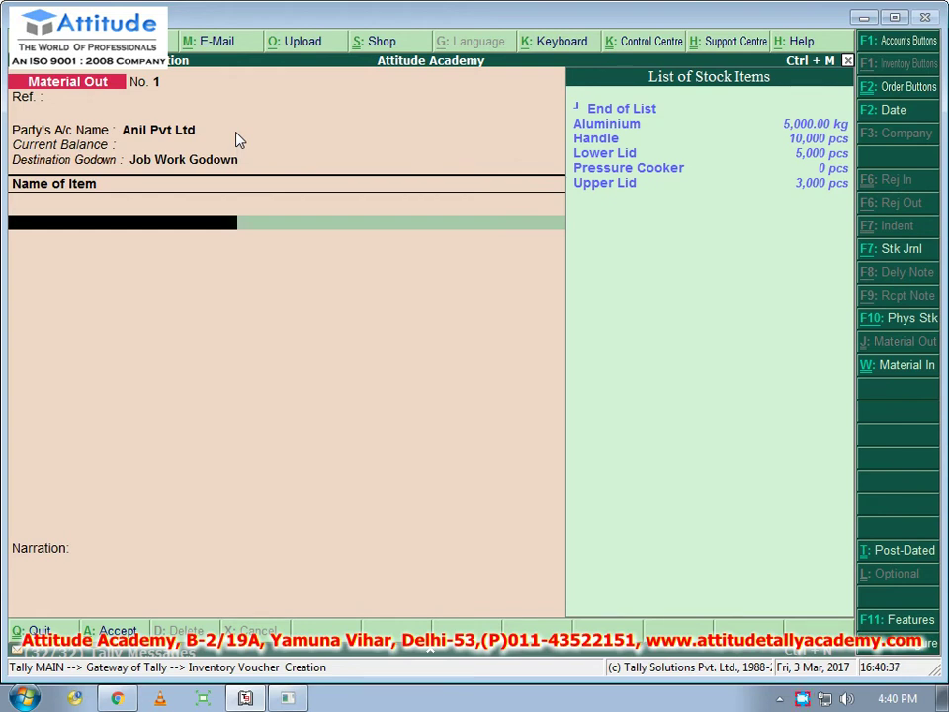
- Add Aluminium to the Material Out voucher against order po-01: 25 kg from the Store godown at 10 per kg
{"action": "key", "text": "Down"}
{"action": "key", "text": "Return"}
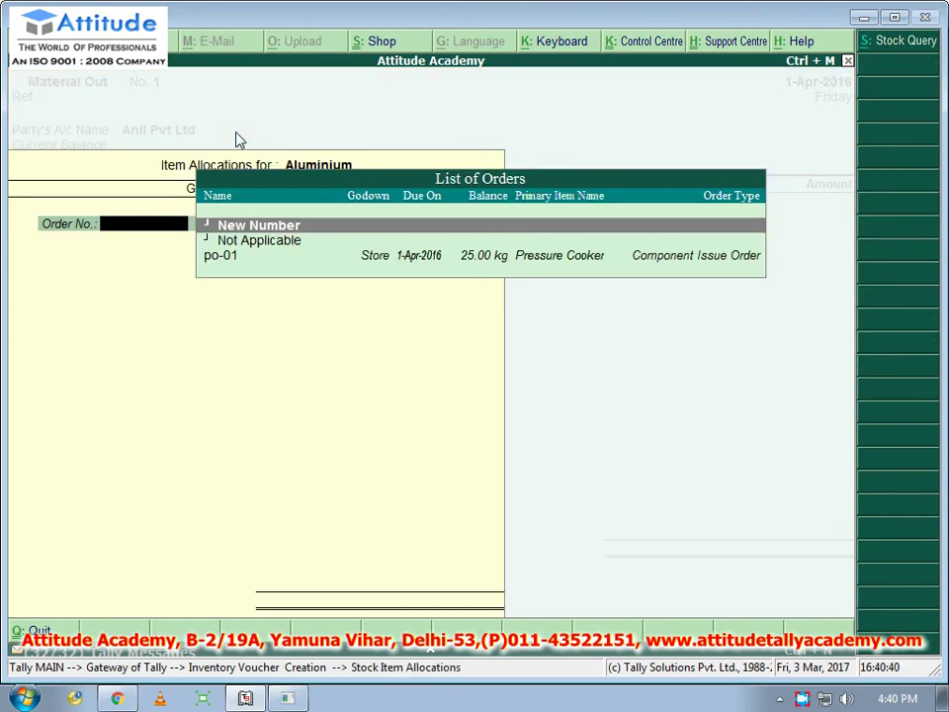
{"action": "key", "text": "Down"}
{"action": "key", "text": "Down"}
{"action": "key", "text": "Return"}
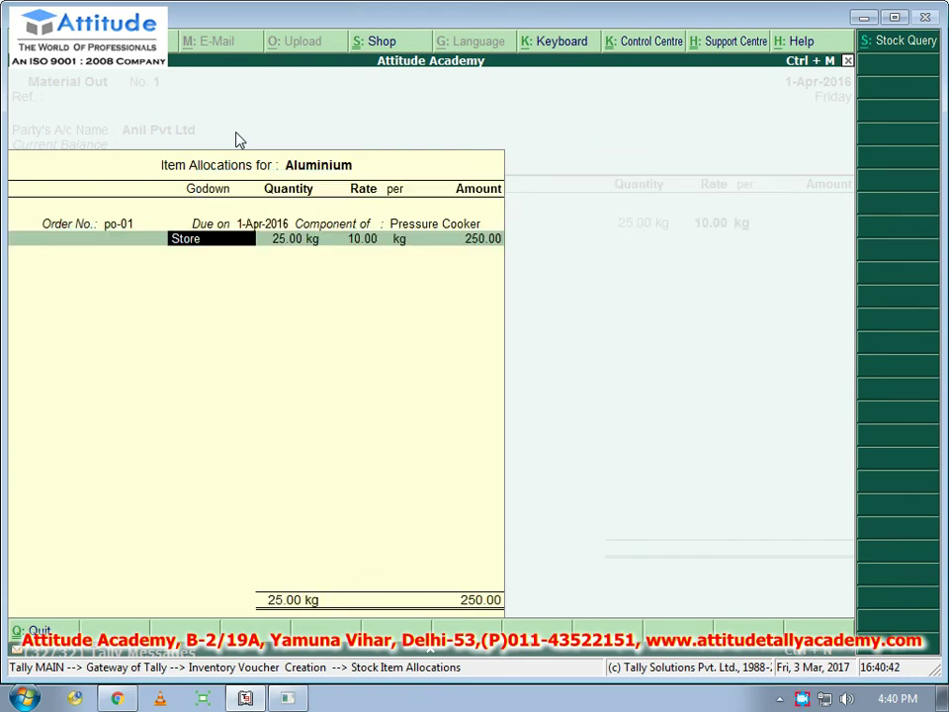
{"action": "key", "text": "Return"}
{"action": "key", "text": "Return"}
{"action": "key", "text": "Return"}
{"action": "key", "text": "Return"}
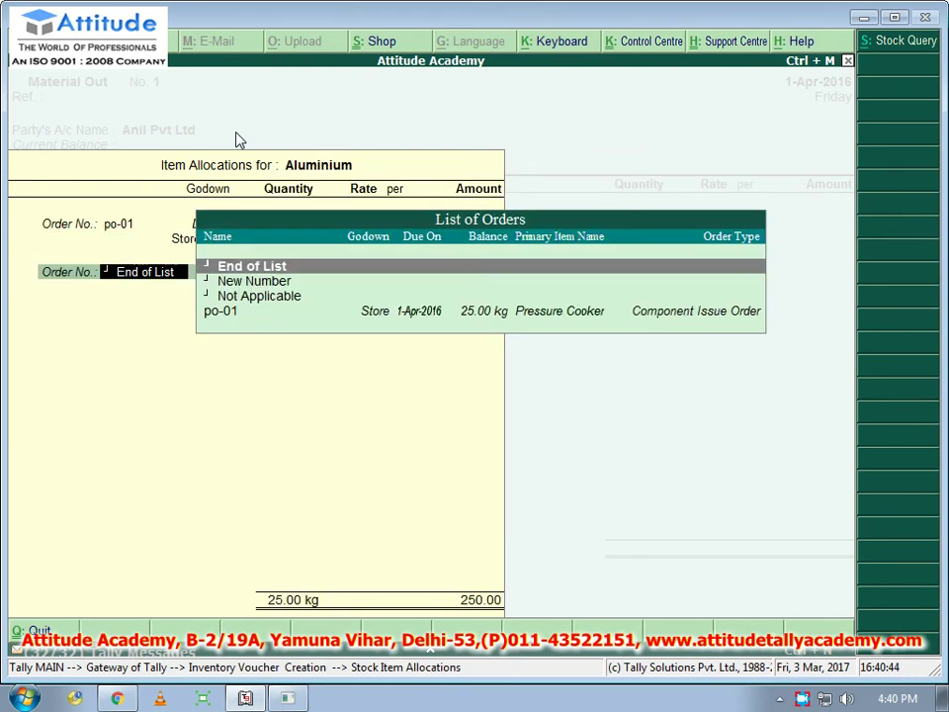
{"action": "key", "text": "Return"}
{"action": "key", "text": "Return"}
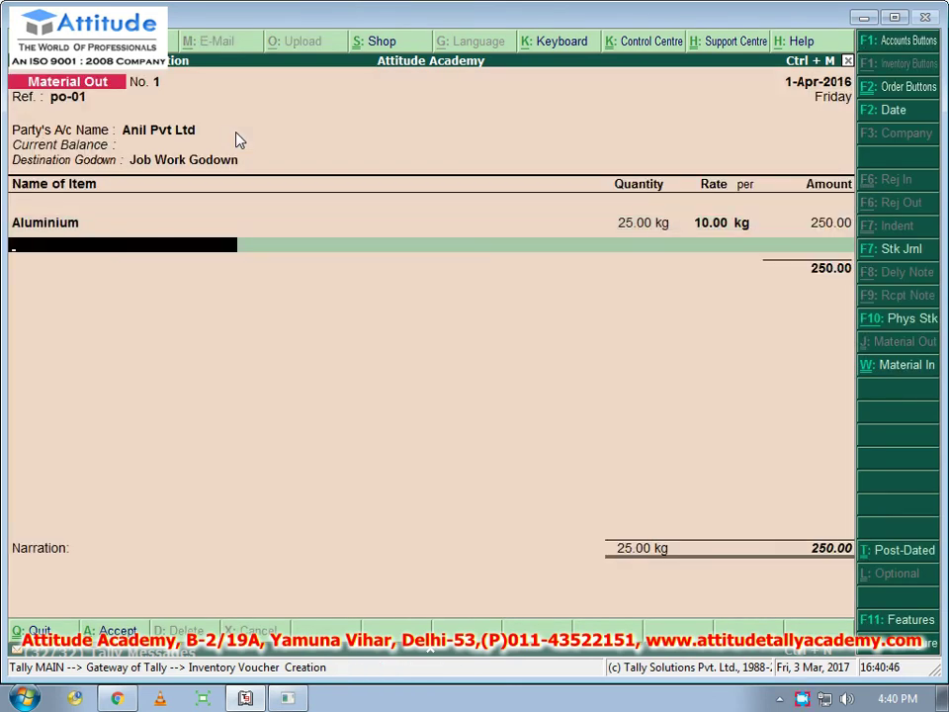
- Add Handle to the Material Out voucher against order po-01: 200 pcs from the Store godown at 12 per pcs
{"action": "type", "text": "H"}
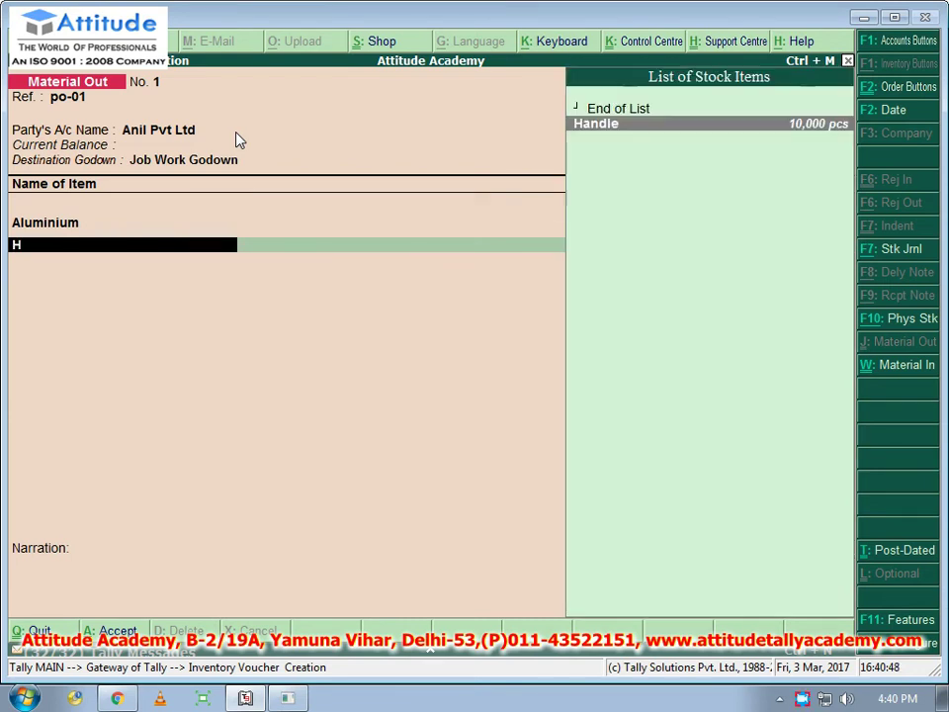
{"action": "key", "text": "Return"}
{"action": "key", "text": "Down"}
{"action": "key", "text": "Down"}
{"action": "key", "text": "Return"}
{"action": "key", "text": "Return"}
{"action": "key", "text": "Return"}
{"action": "key", "text": "Return"}
{"action": "key", "text": "Return"}
{"action": "key", "text": "Return"}
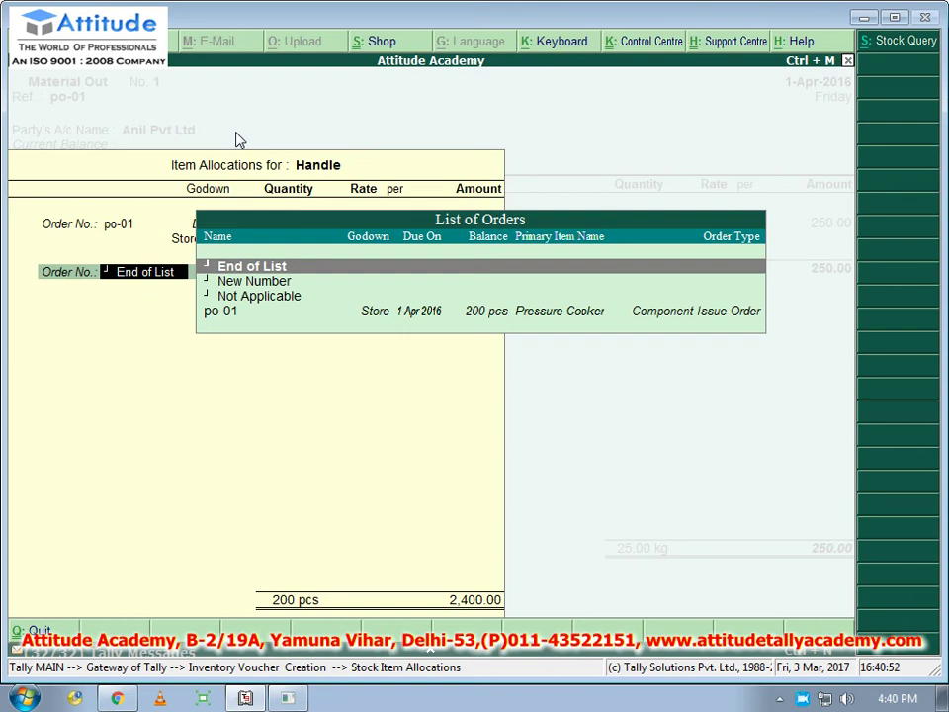
{"action": "key", "text": "Return"}
{"action": "key", "text": "Return"}
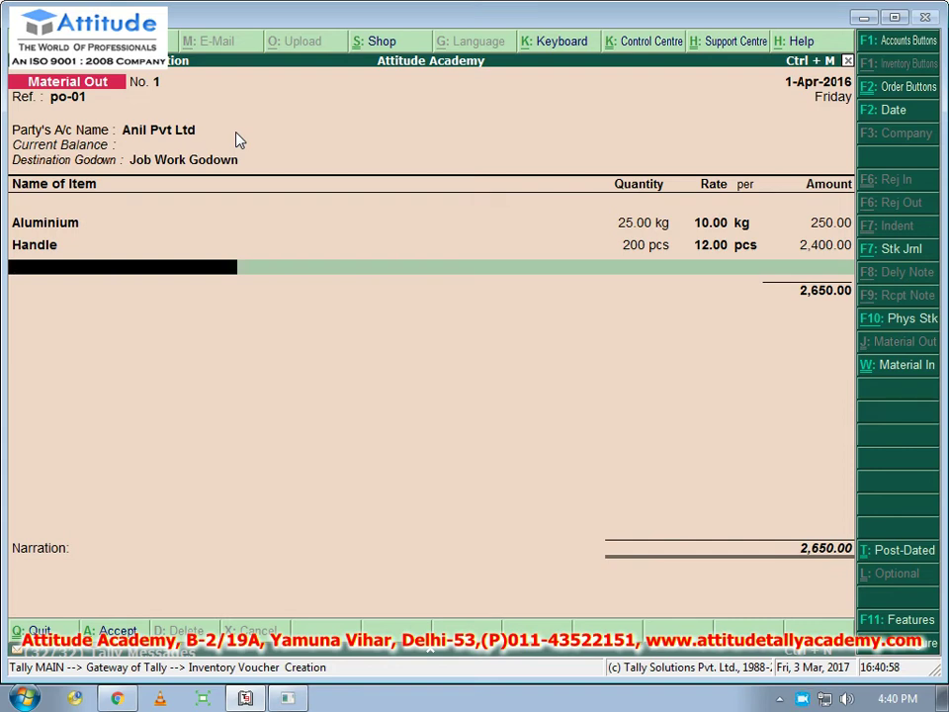
- Add Upper Lid to the Material Out voucher against its pending order: 100 pcs at 5 per pcs
{"action": "type", "text": "U"}
{"action": "key", "text": "Return"}
{"action": "key", "text": "Down"}
{"action": "key", "text": "Return"}
{"action": "key", "text": "Return"}
{"action": "key", "text": "Return"}
{"action": "key", "text": "Return"}
{"action": "key", "text": "Return"}
{"action": "key", "text": "Return"}
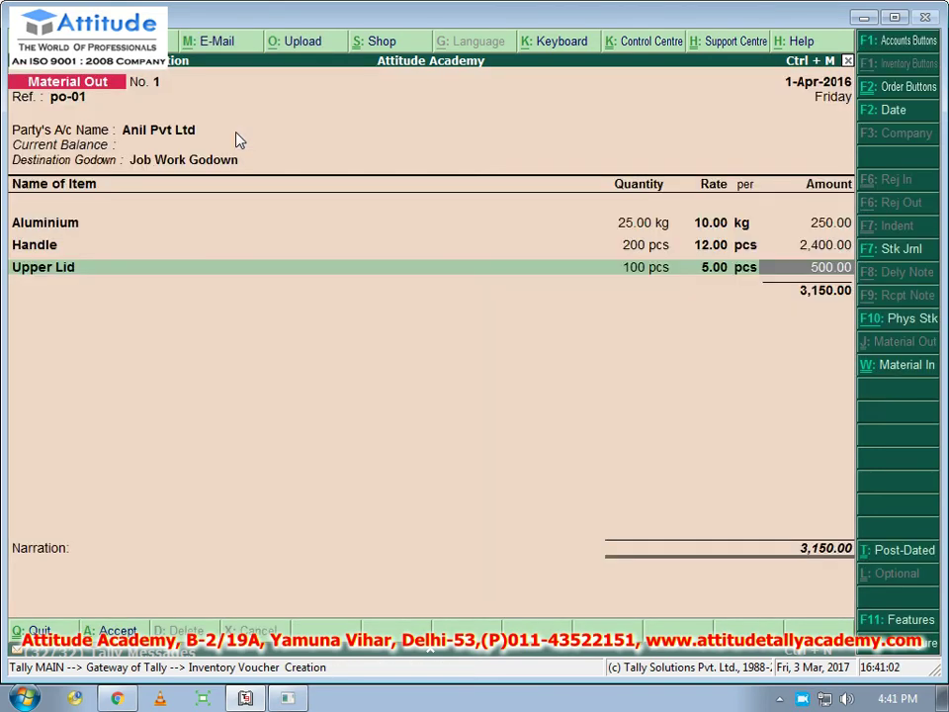
{"action": "key", "text": "Return"}
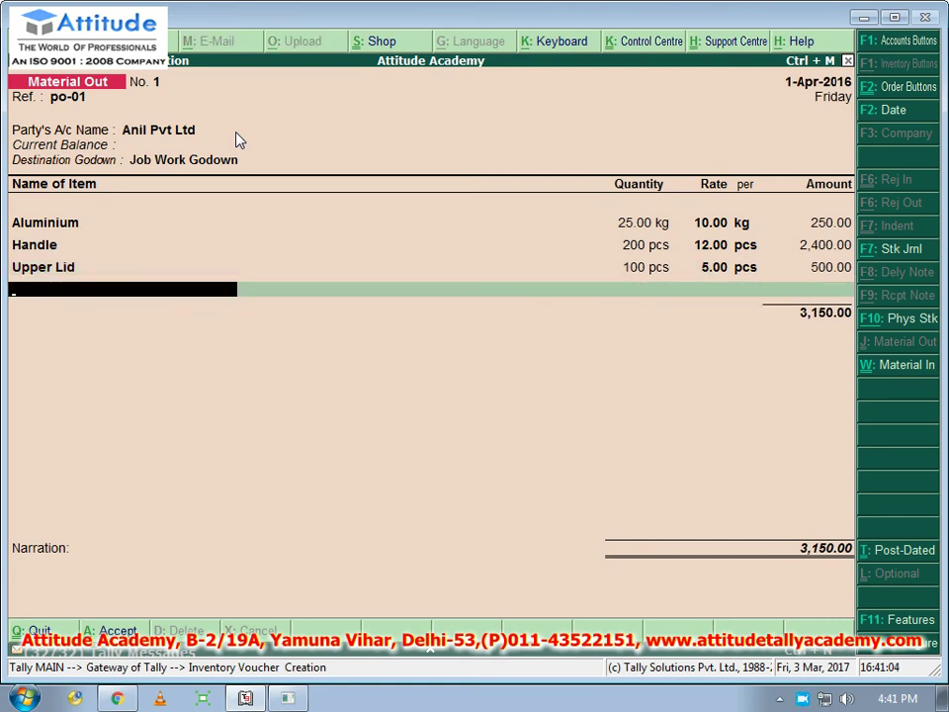
- Add Lower Lid to the Material Out voucher against order po-01: 100 pcs from the Store godown at 8 per pcs
{"action": "type", "text": "L"}
{"action": "key", "text": "Return"}
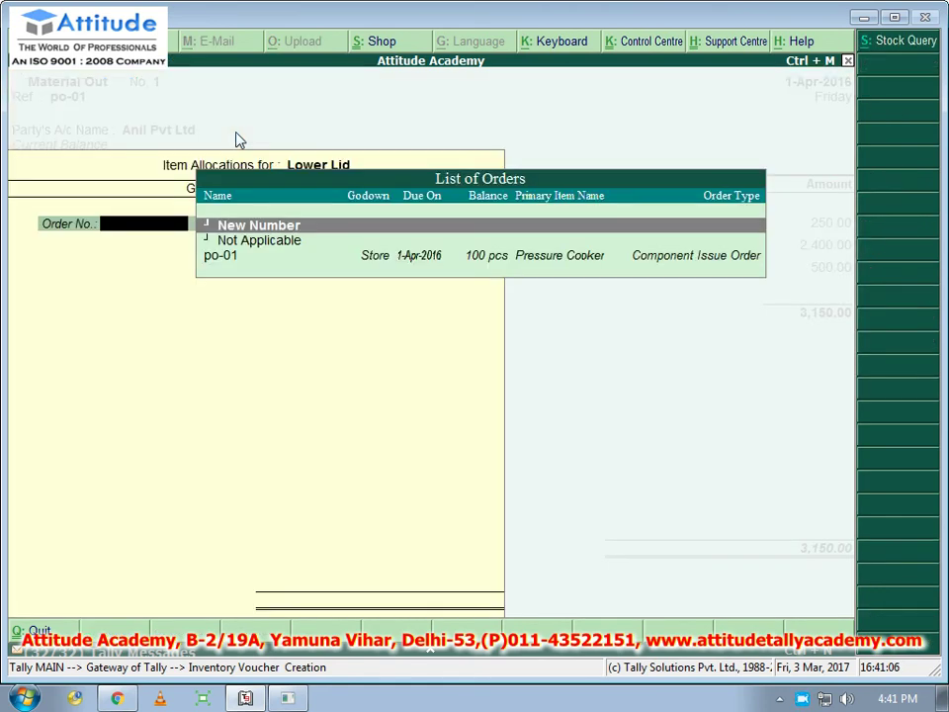
{"action": "key", "text": "Down"}
{"action": "key", "text": "Down"}
{"action": "key", "text": "Return"}
{"action": "key", "text": "Return"}
{"action": "key", "text": "Return"}
{"action": "key", "text": "Return"}
{"action": "key", "text": "Return"}
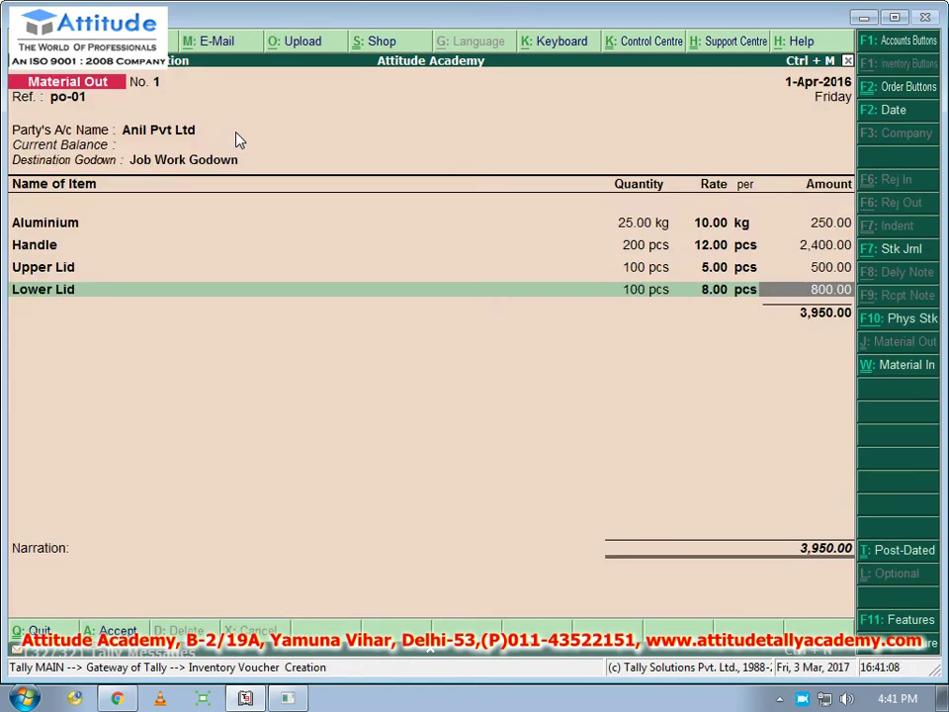
{"action": "key", "text": "Return"}
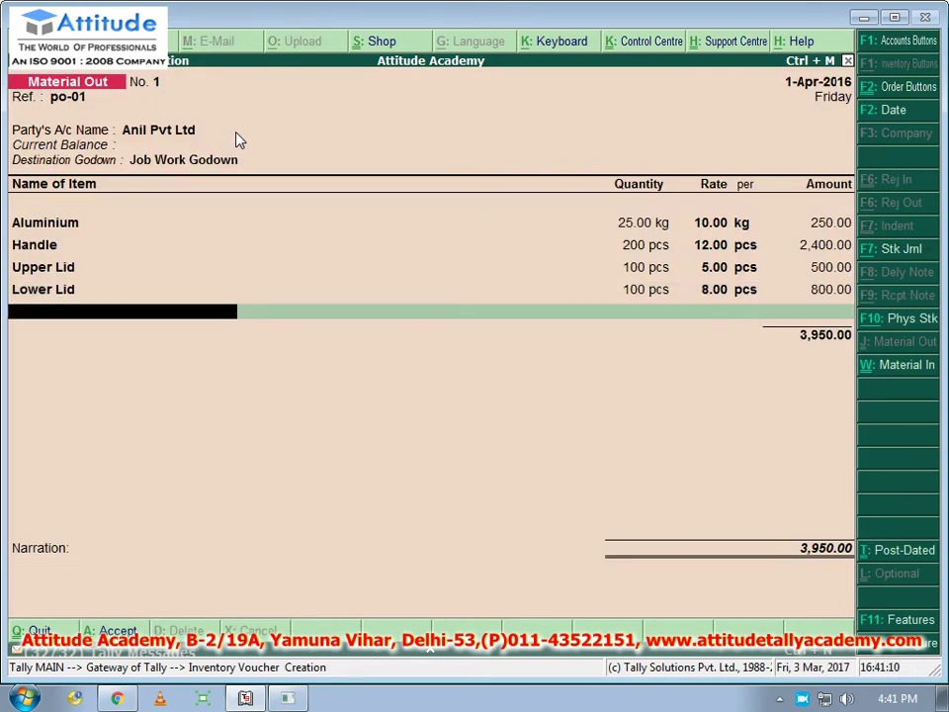
- End the item list, leave the narration blank and save the Material Out voucher
{"action": "key", "text": "Return"}
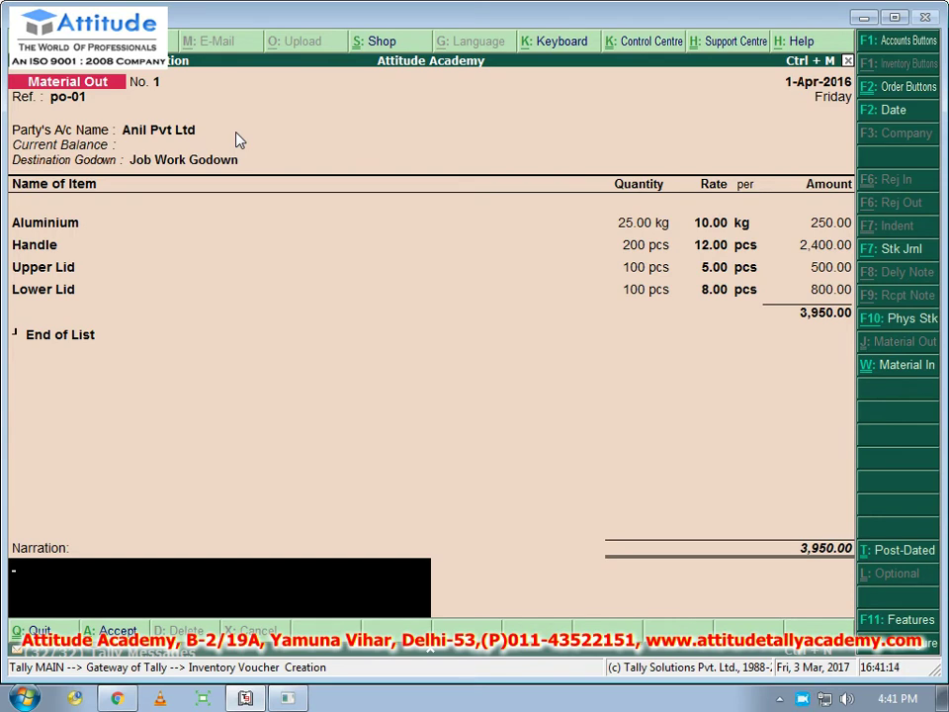
{"action": "key", "text": "Return"}
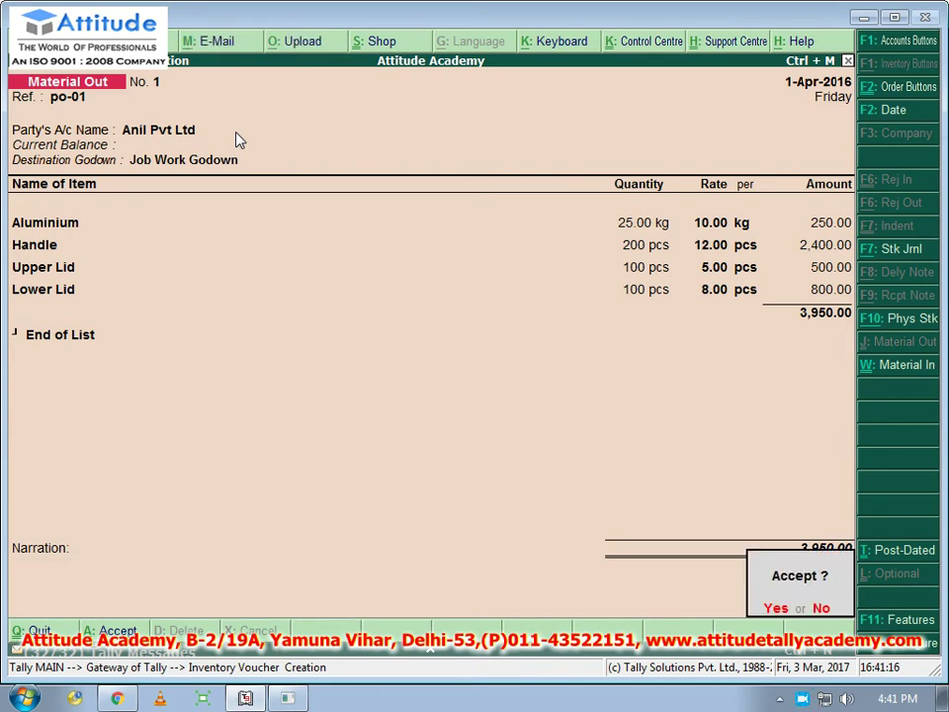
{"action": "key", "text": "y"}
{"action": "key", "text": "F5"}
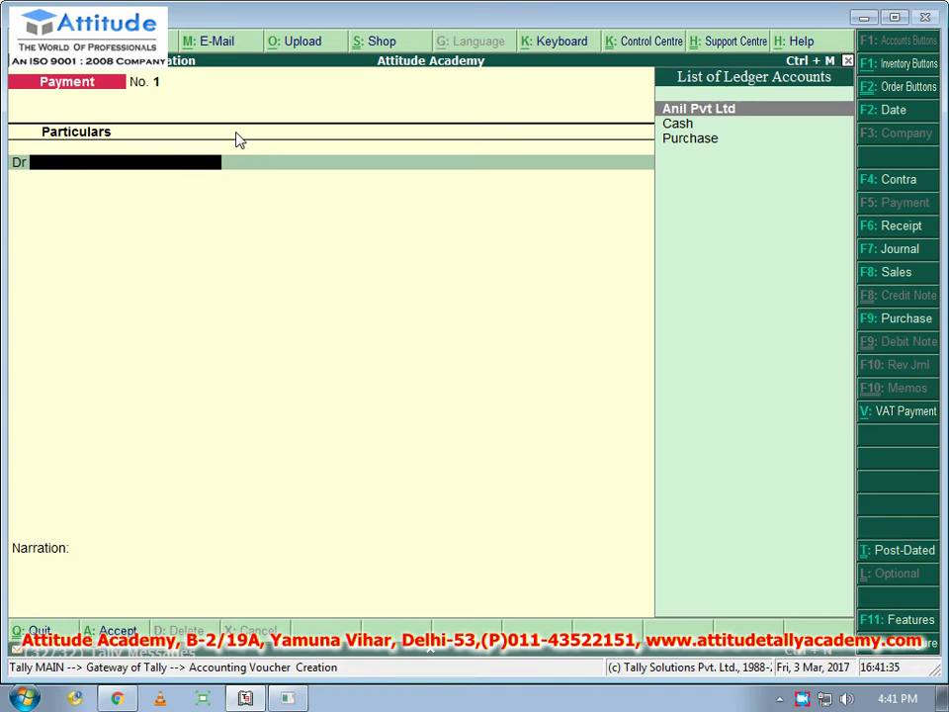
{"action": "key", "text": "Escape"}
{"action": "key", "text": "y"}
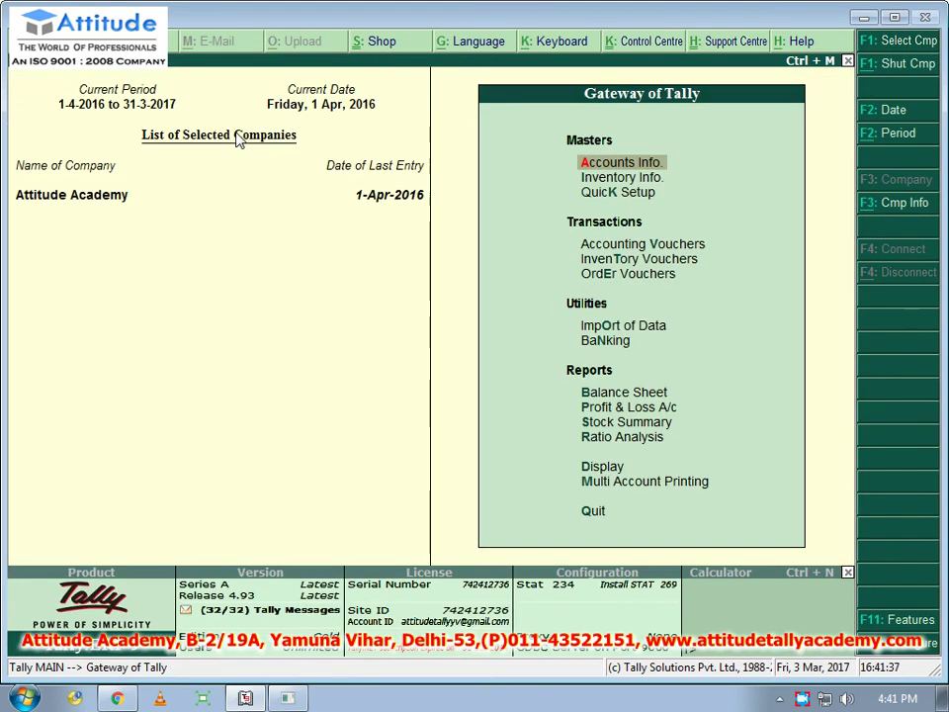
{"action": "key", "text": "Down"}
{"action": "key", "text": "Down"}
{"action": "key", "text": "Down"}
{"action": "key", "text": "Down"}
{"action": "key", "text": "Down"}
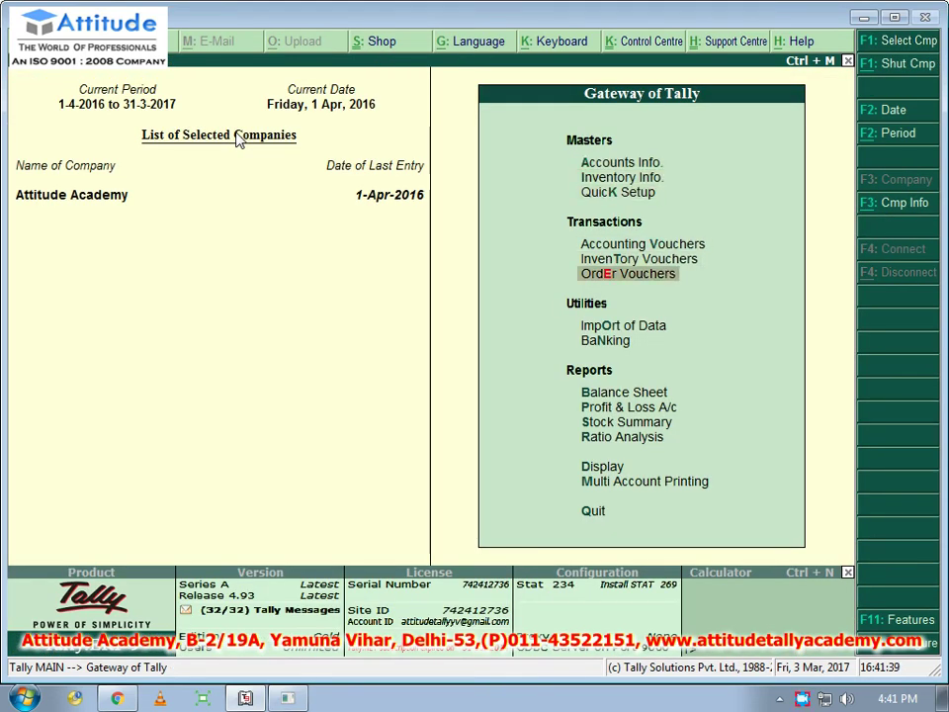
{"action": "key", "text": "Return"}
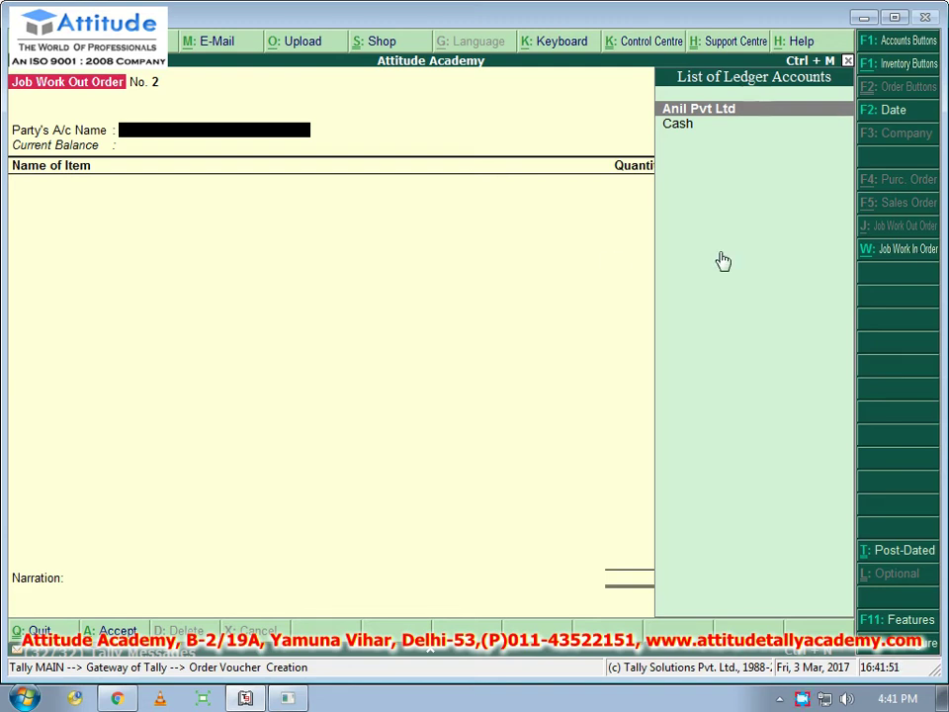
{"action": "key", "text": "Escape"}
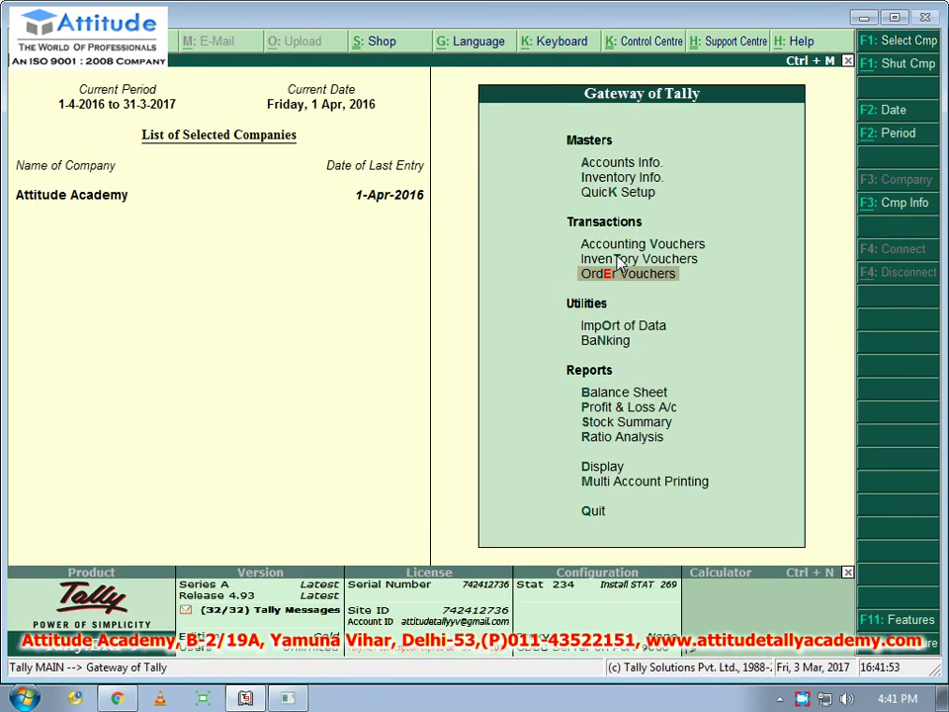
{"action": "key", "text": "Up"}
{"action": "key", "text": "Up"}
{"action": "key", "text": "Up"}
{"action": "key", "text": "Up"}
{"action": "key", "text": "Return"}
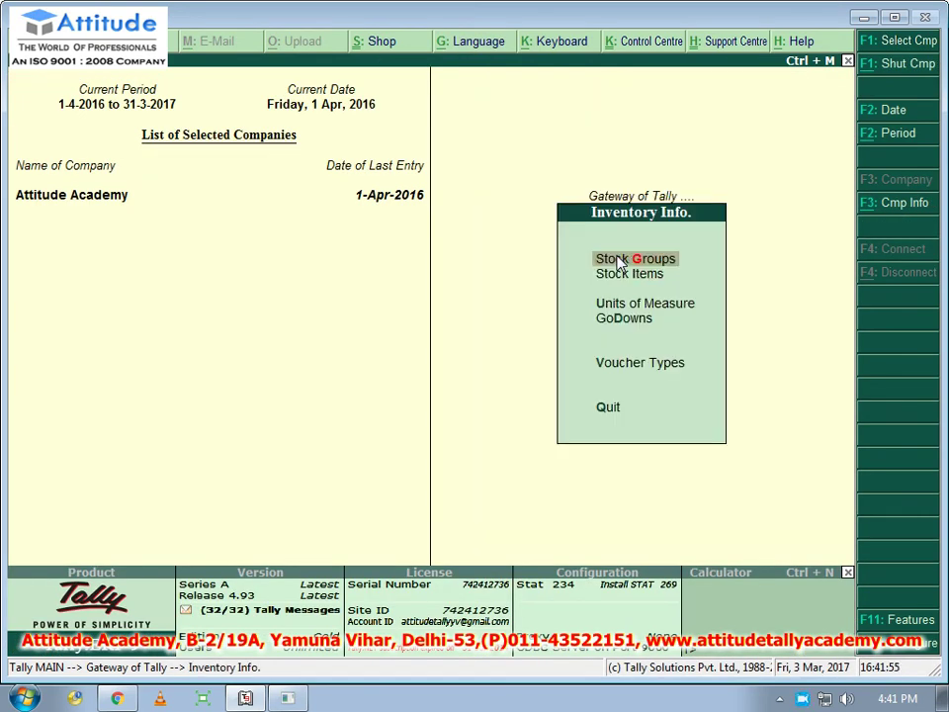
{"action": "key", "text": "Escape"}
{"action": "key", "text": "Down"}
{"action": "key", "text": "Down"}
{"action": "key", "text": "Down"}
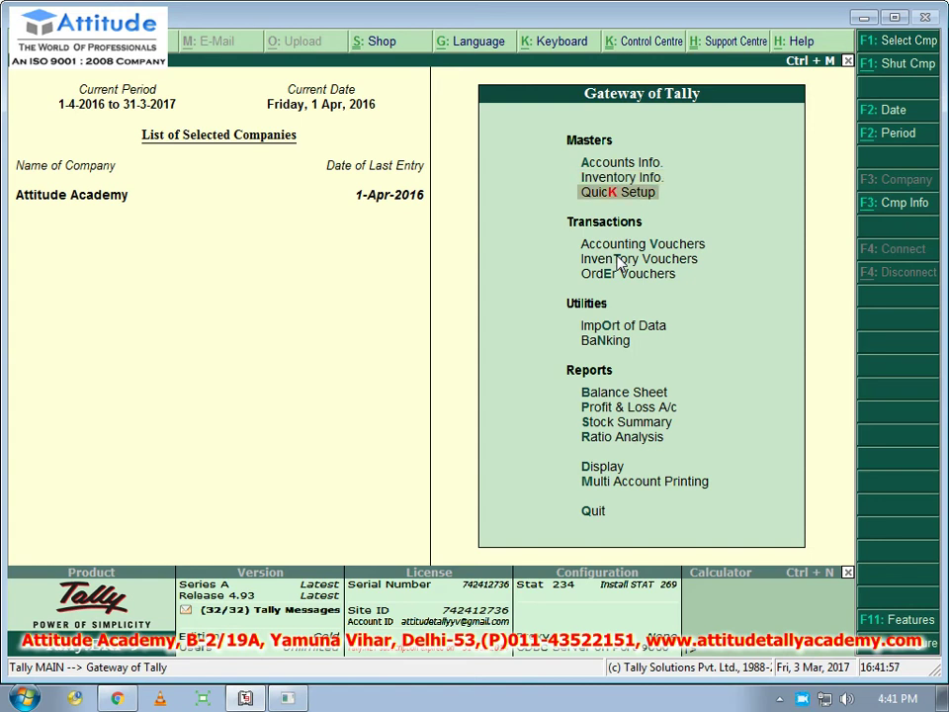
{"action": "key", "text": "Return"}
{"action": "key", "text": "Escape"}
{"action": "key", "text": "Return"}
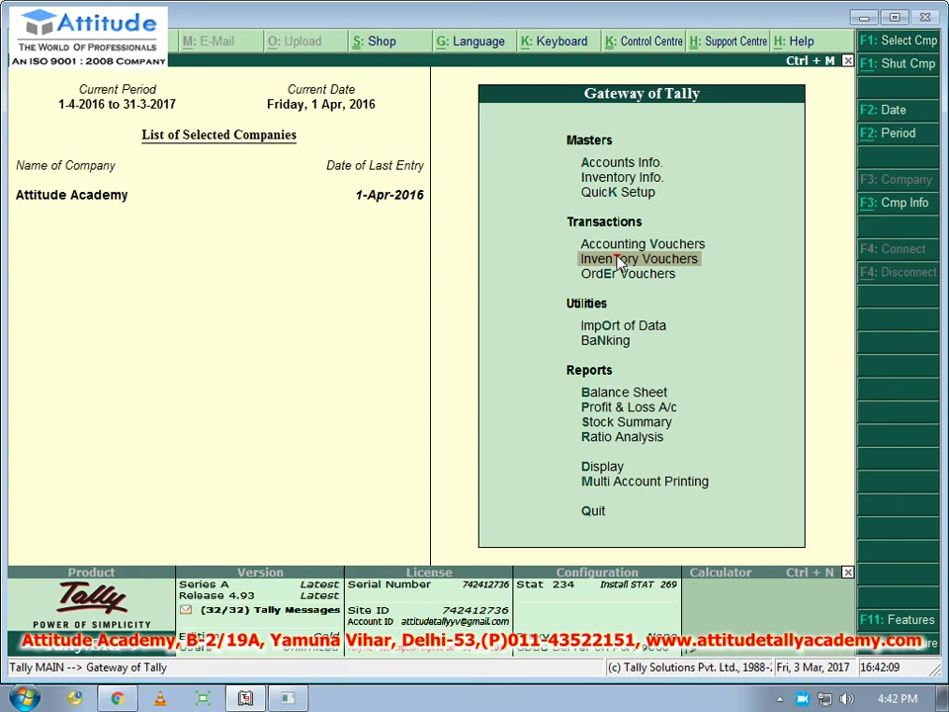
{"action": "key", "text": "Up"}
{"action": "key", "text": "Return"}
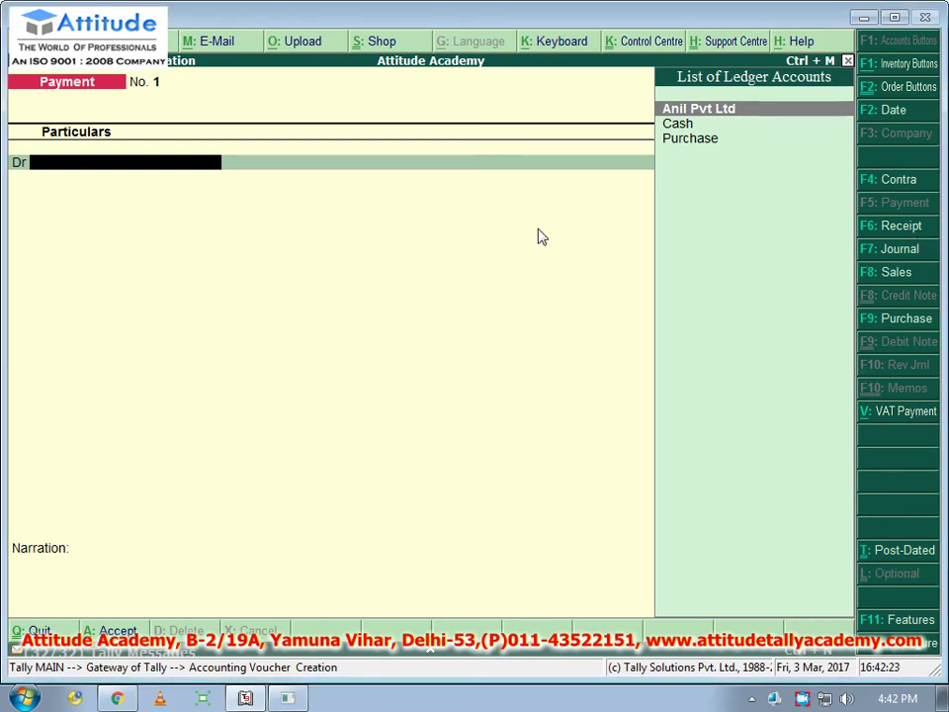
{"action": "key", "text": "Escape"}
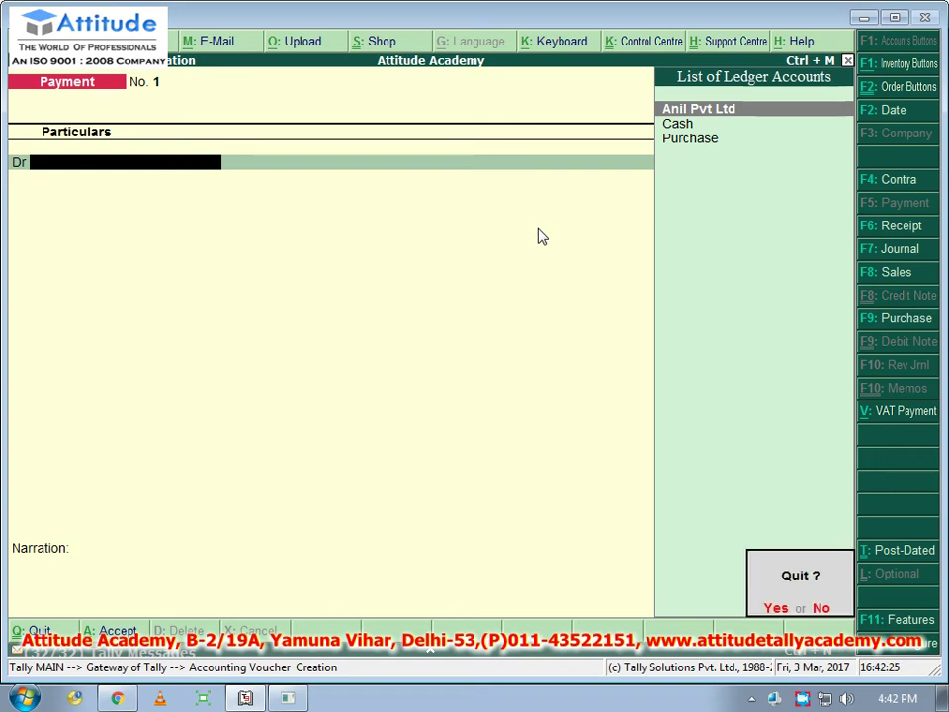
{"action": "key", "text": "y"}
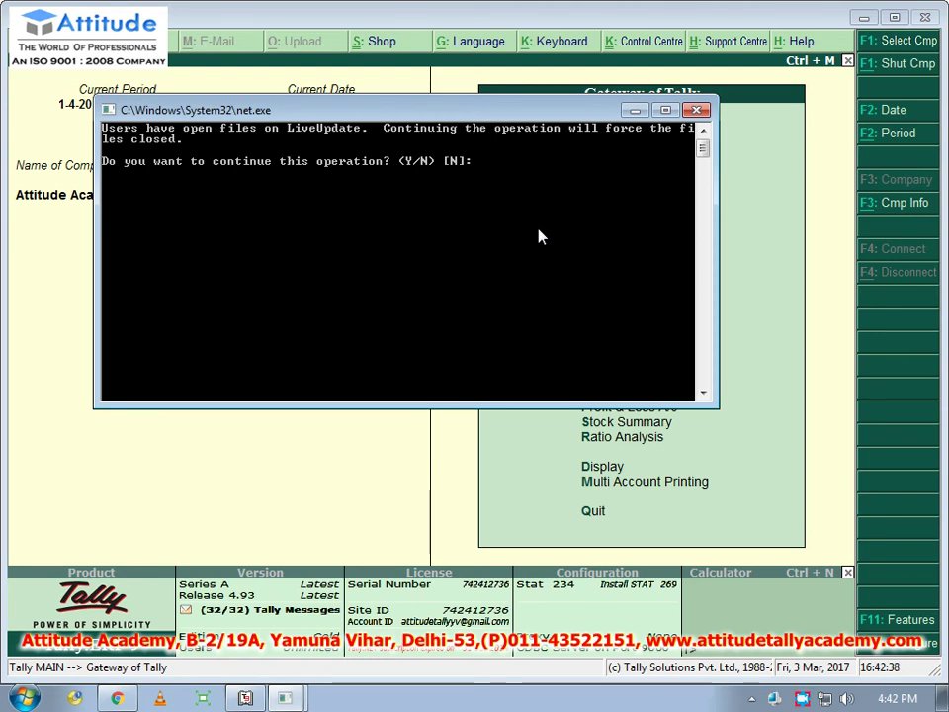
{"action": "key", "text": "alt+Tab"}
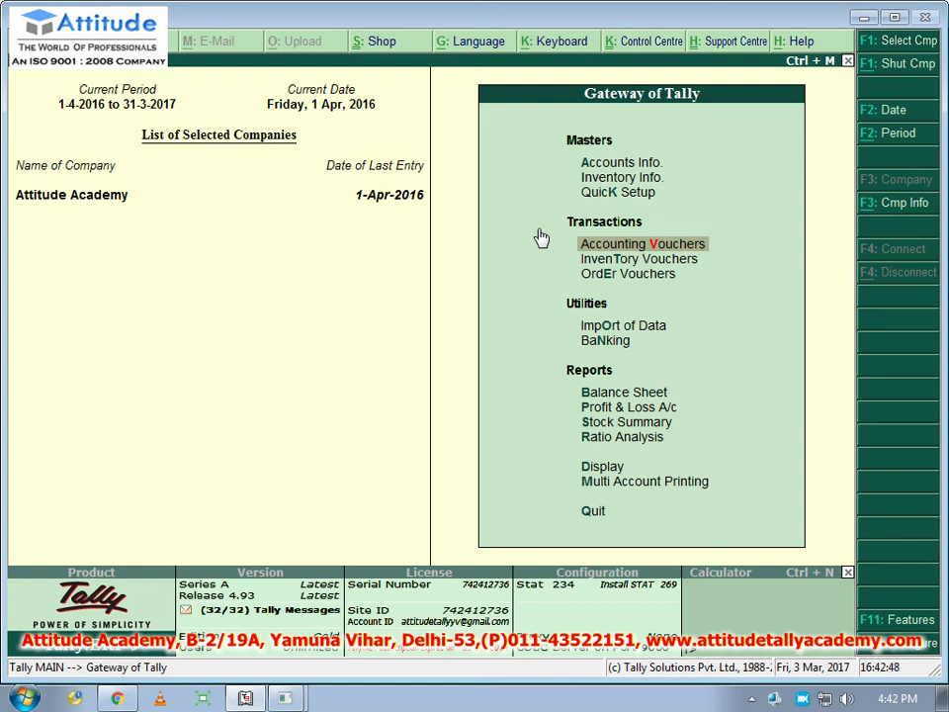
- Go through the order vouchers, switch to Job Work In Order and open a new Material In voucher
{"action": "key", "text": "Up"}
{"action": "key", "text": "Down"}
{"action": "key", "text": "Down"}
{"action": "key", "text": "Down"}
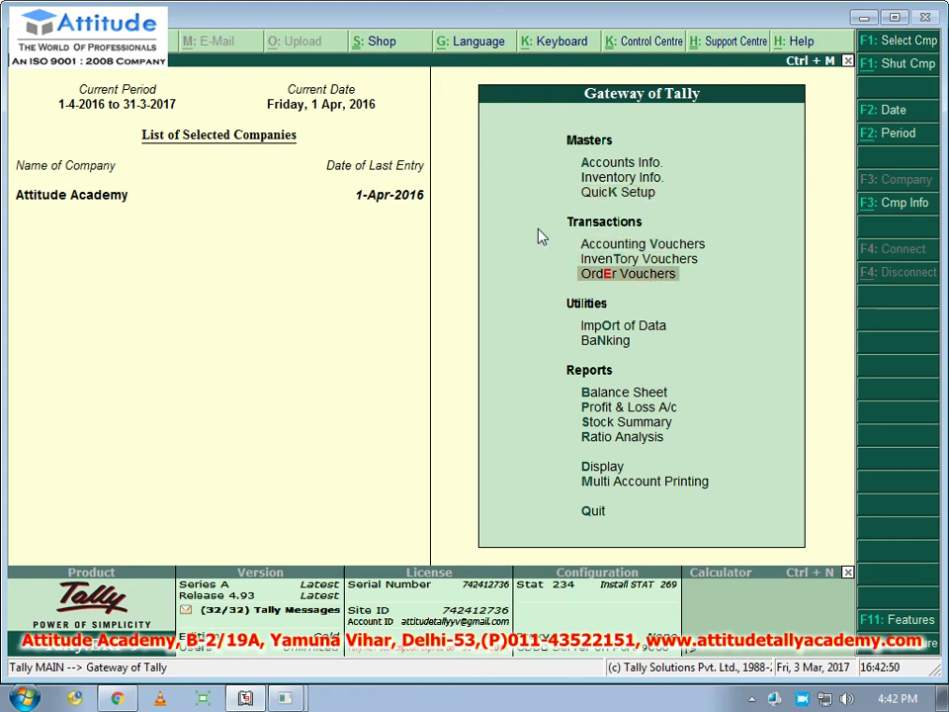
{"action": "key", "text": "Return"}
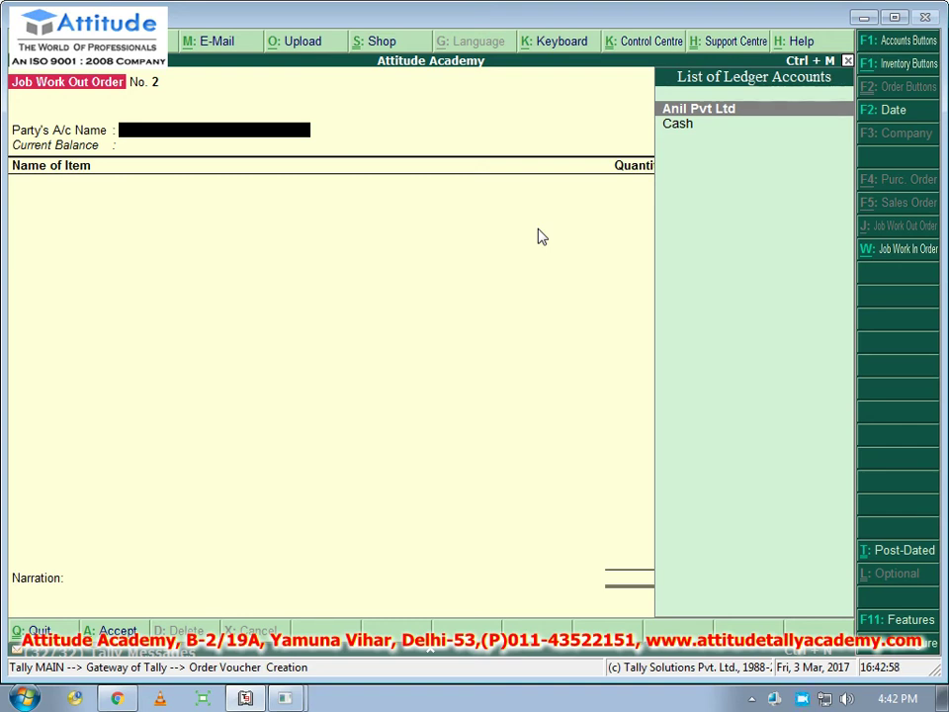
{"action": "left_click", "coordinate": [891, 259]}
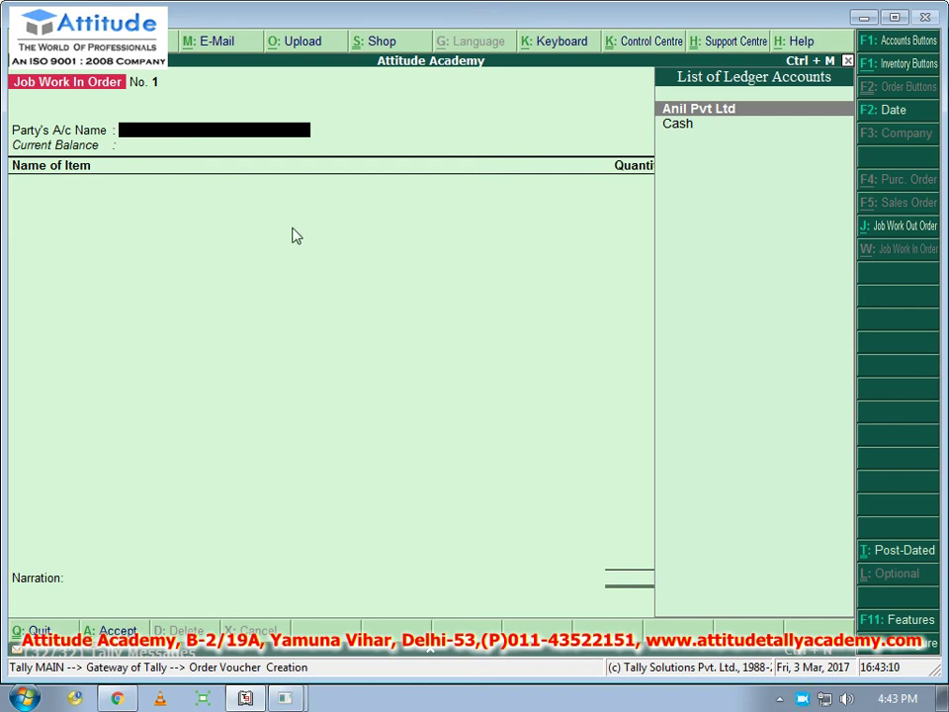
{"action": "key", "text": "ctrl+w"}
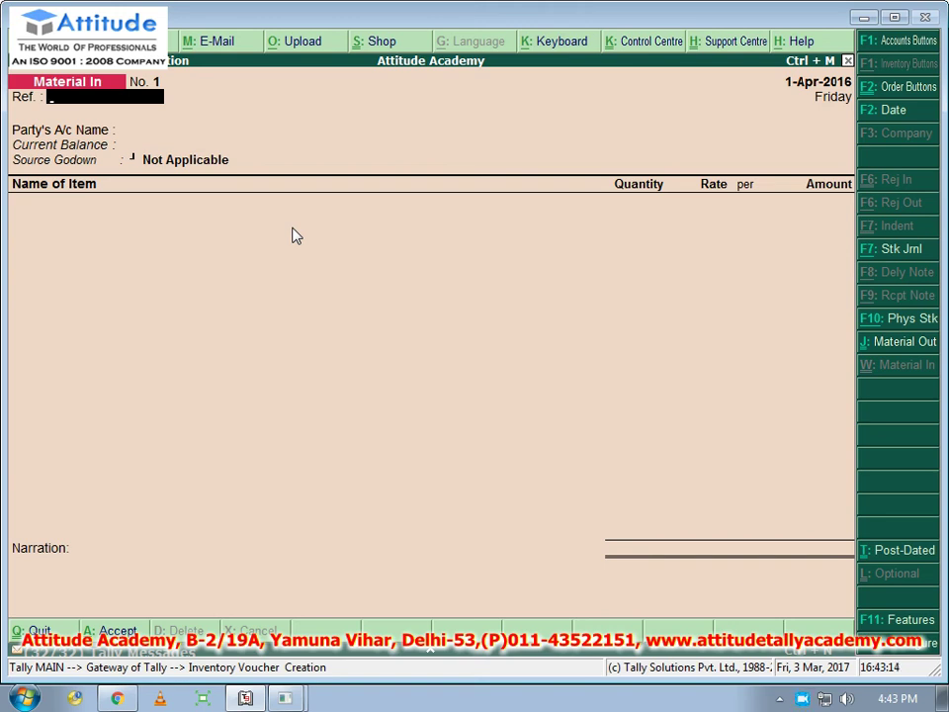
- Leave the Material In reference blank, choose Anil Pvt Ltd as the party and accept the party details without additions
{"action": "key", "text": "Return"}
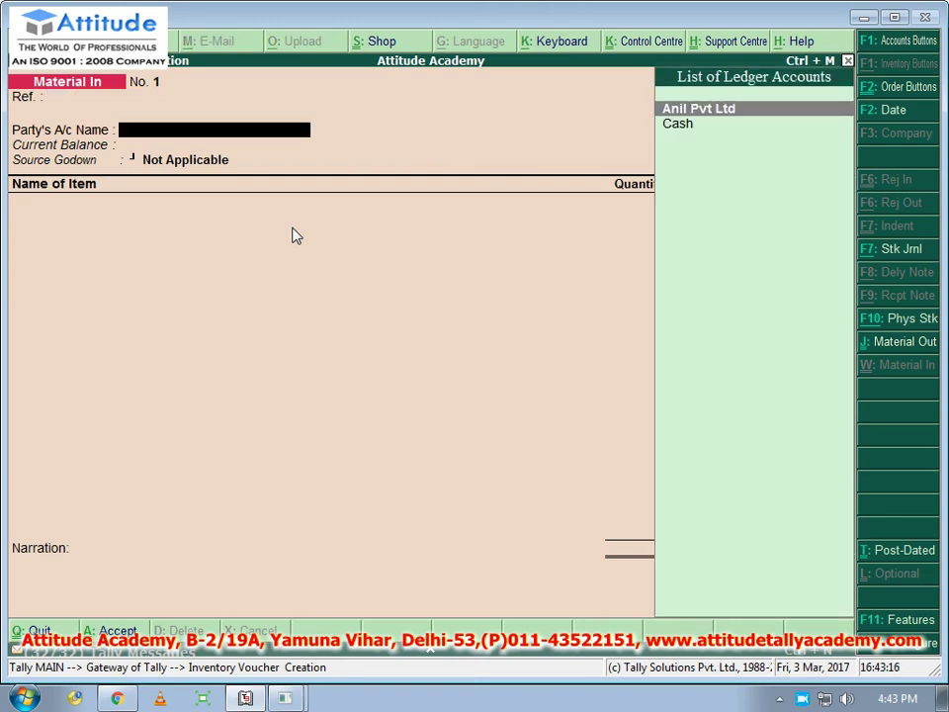
{"action": "key", "text": "Return"}
{"action": "key", "text": "Return"}
{"action": "key", "text": "Return"}
{"action": "key", "text": "Return"}
{"action": "key", "text": "Return"}
{"action": "key", "text": "Return"}
{"action": "key", "text": "Return"}
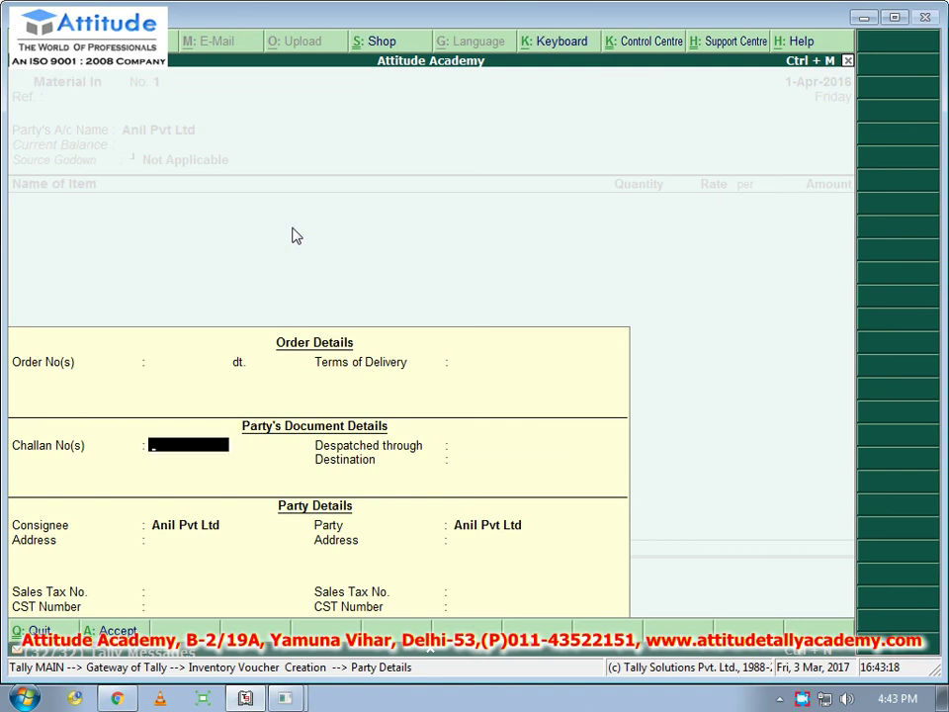
{"action": "key", "text": "Return"}
{"action": "key", "text": "Return"}
{"action": "key", "text": "Return"}
{"action": "key", "text": "Return"}
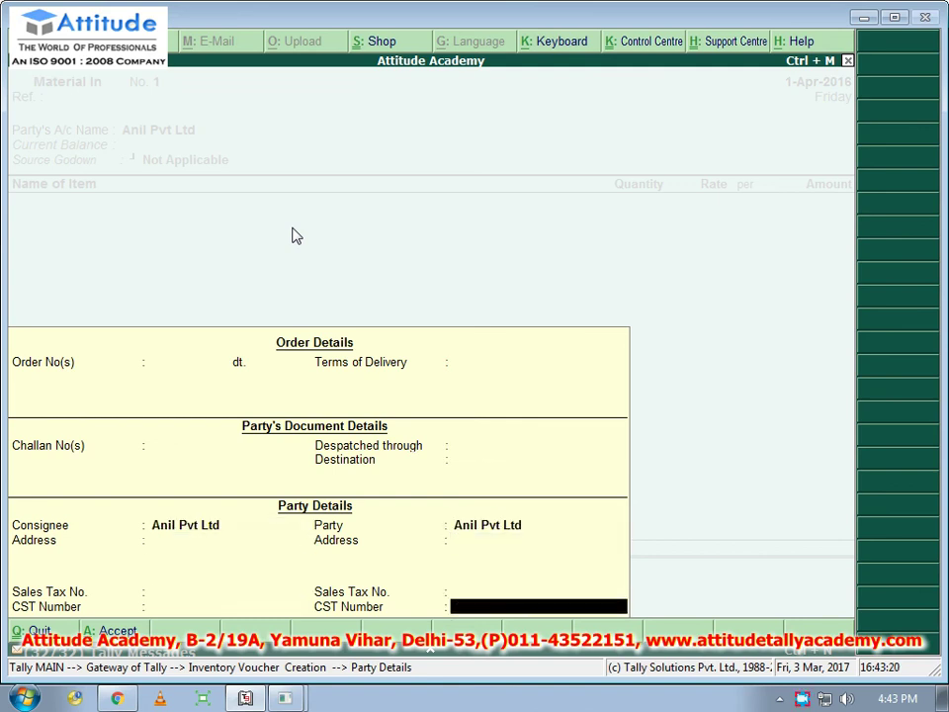
- Set the source godown of the Material In voucher to Job Work Godown
{"action": "key", "text": "Down"}
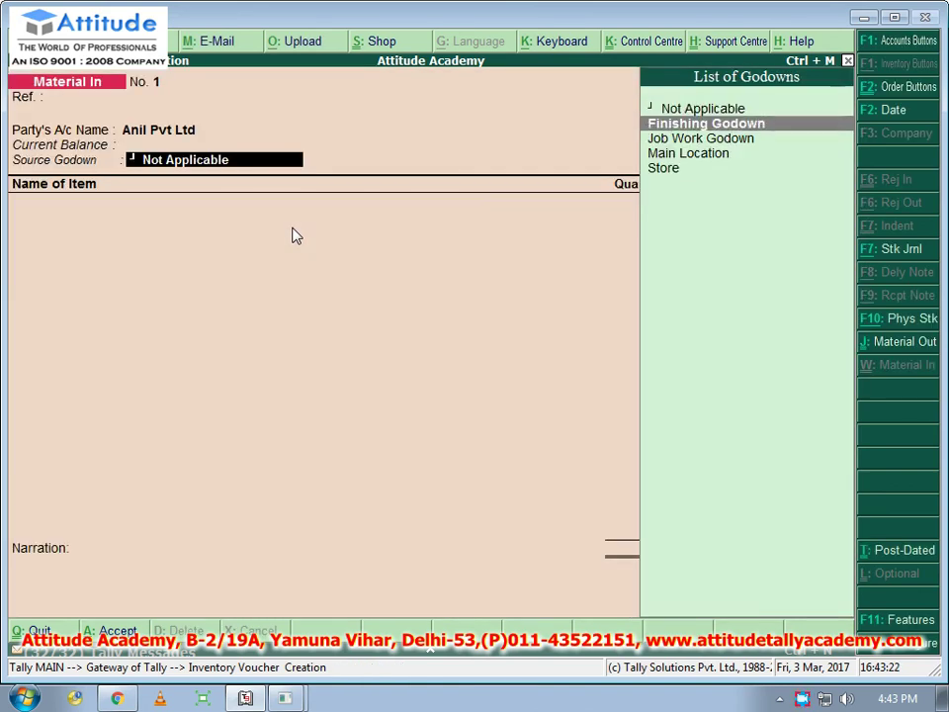
{"action": "key", "text": "Down"}
{"action": "key", "text": "Return"}
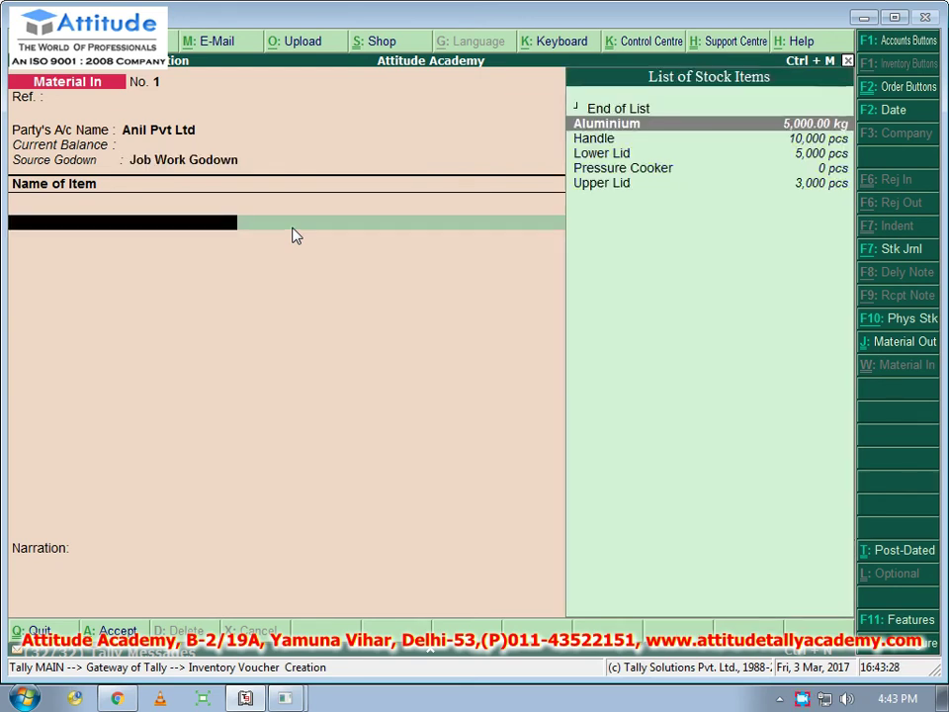
- Add Pressure Cooker as a non-scrap item against order po-01: 100 pcs into Finishing Godown at 1,200 per pcs
{"action": "key", "text": "Down"}
{"action": "key", "text": "Down"}
{"action": "key", "text": "Down"}
{"action": "key", "text": "Return"}
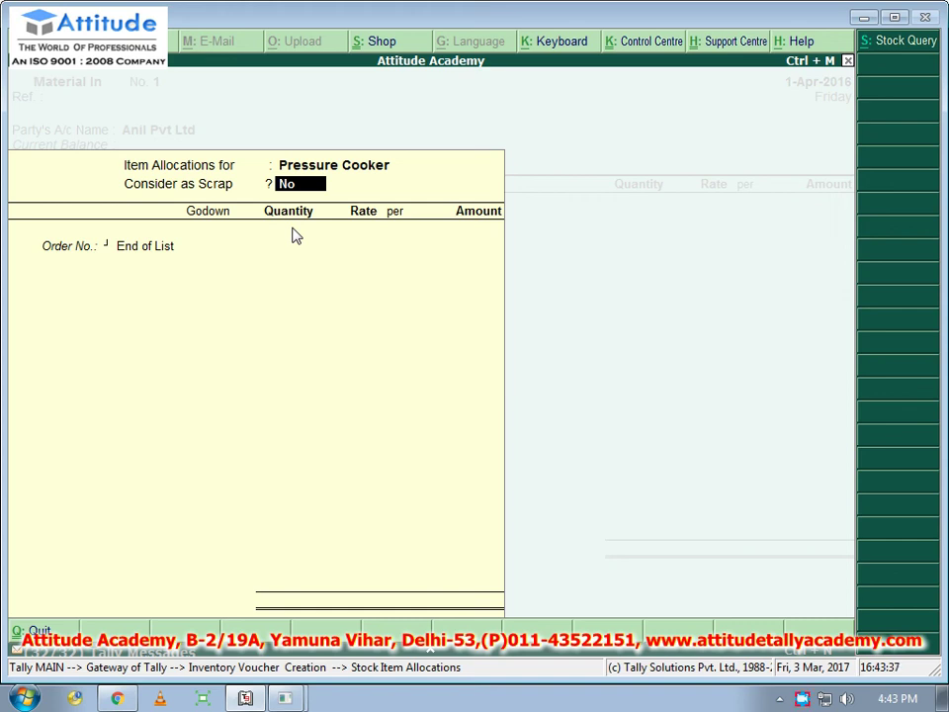
{"action": "key", "text": "Return"}
{"action": "key", "text": "Down"}
{"action": "key", "text": "Down"}
{"action": "key", "text": "Return"}
{"action": "key", "text": "Return"}
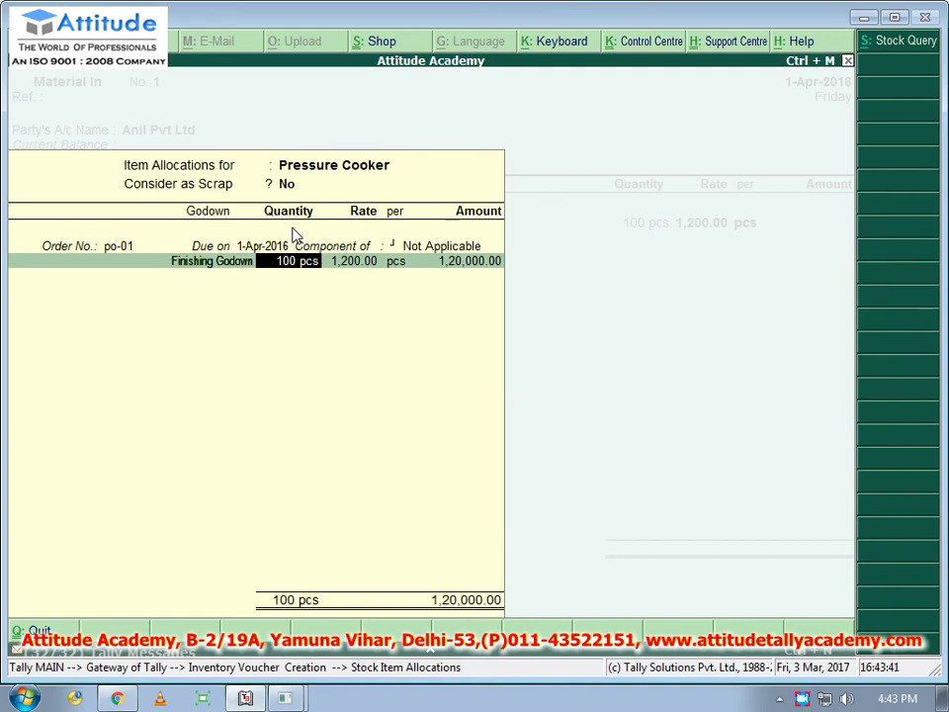
{"action": "key", "text": "Return"}
{"action": "key", "text": "Return"}
{"action": "key", "text": "Return"}
{"action": "key", "text": "Return"}
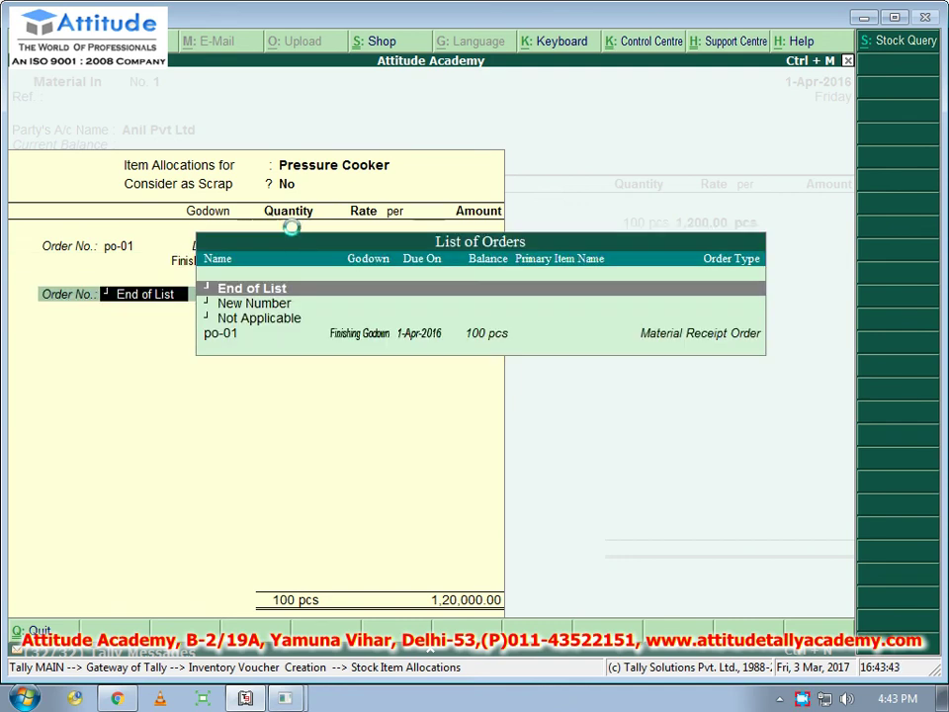
{"action": "key", "text": "Return"}
- End the item list, leave the narration blank and save the Material In voucher
{"action": "key", "text": "Return"}
{"action": "key", "text": "Return"}
{"action": "key", "text": "Return"}
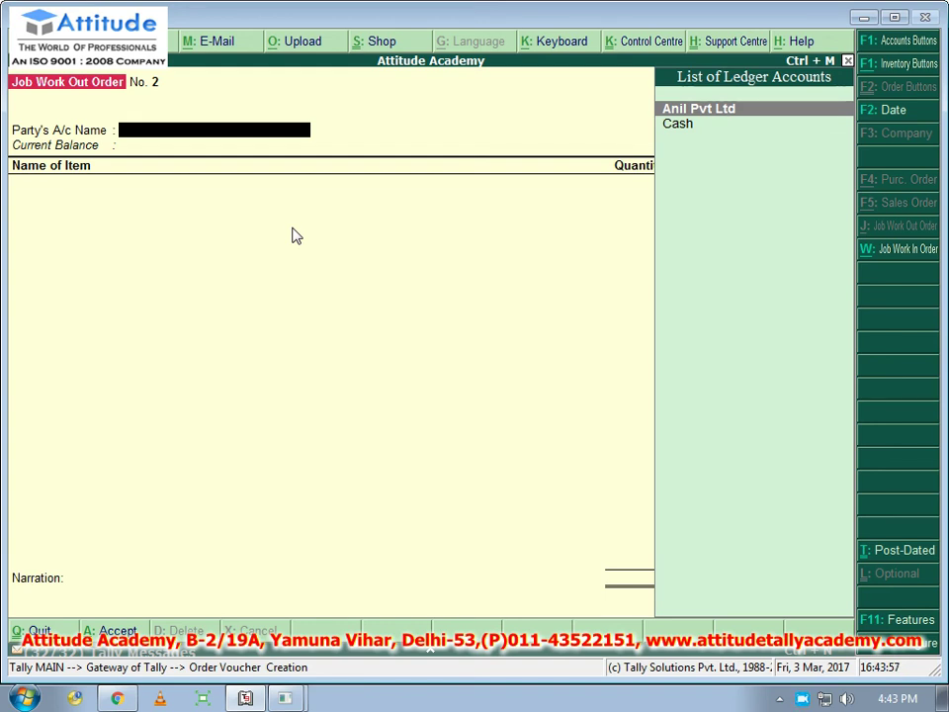
- Open a Journal voucher and create the expense ledger Job Work Exp for its debit line
{"action": "key", "text": "F1"}
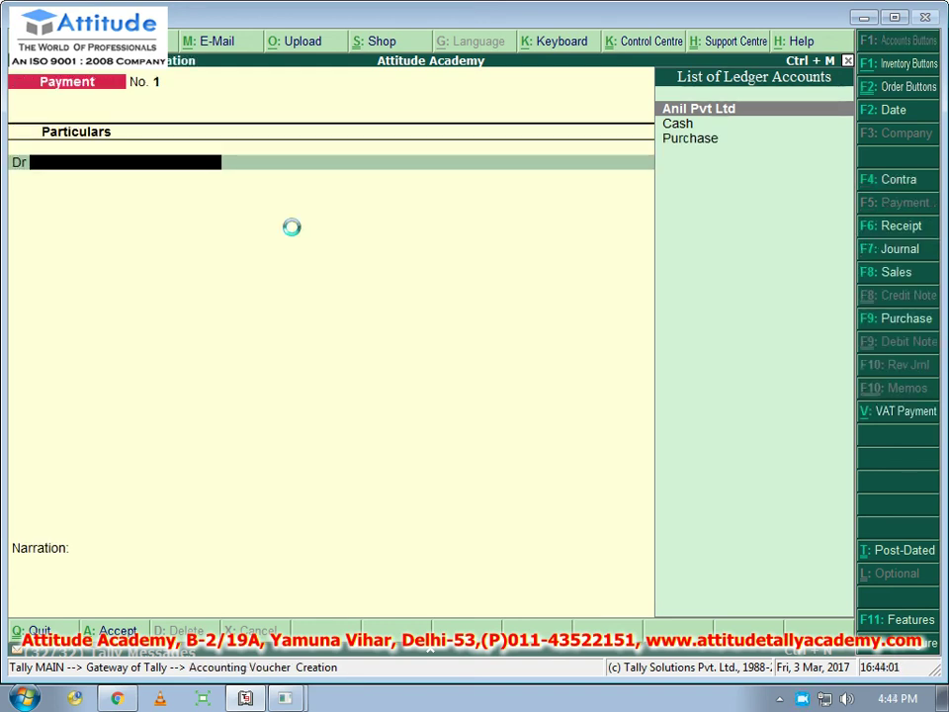
{"action": "key", "text": "F7"}
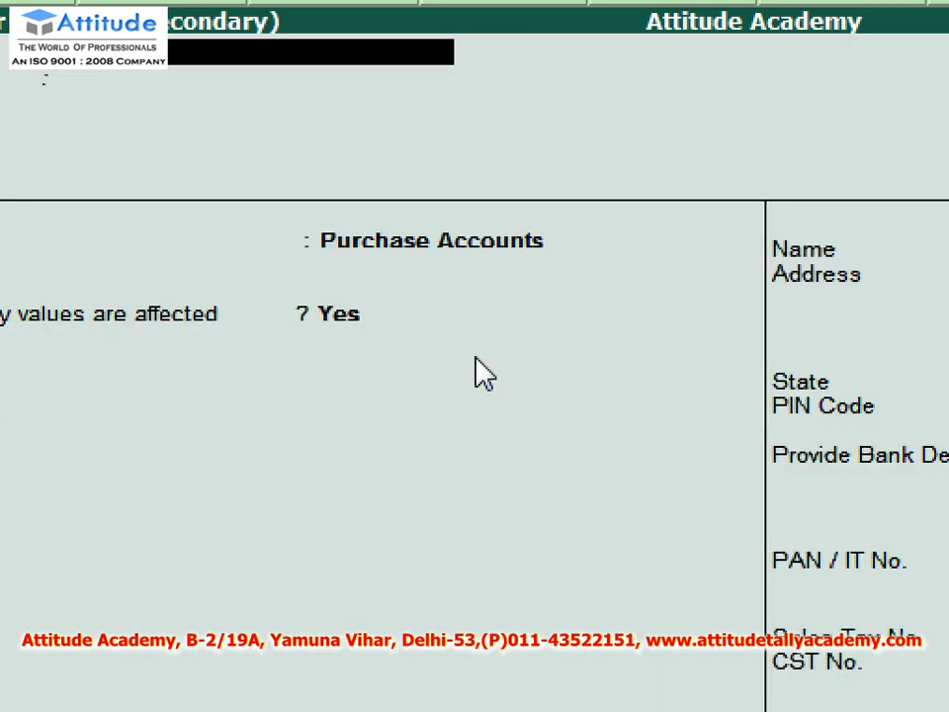
{"action": "type", "text": "Exp"}
{"action": "key", "text": "Return"}
{"action": "key", "text": "Return"}
{"action": "type", "text": "I"}
{"action": "key", "text": "Return"}
{"action": "key", "text": "Return"}
{"action": "key", "text": "Return"}
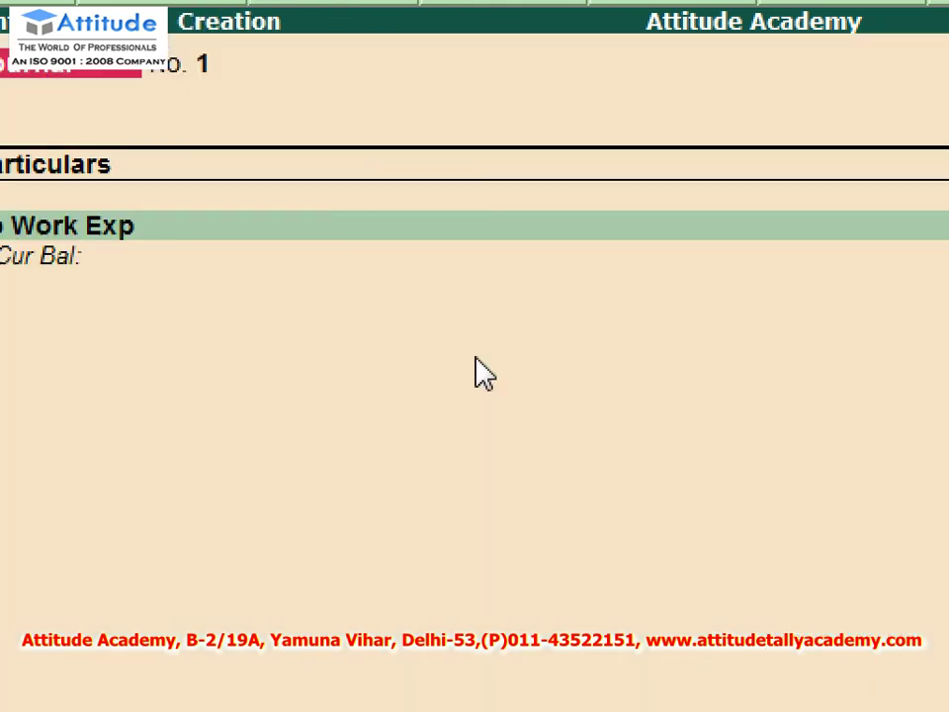
- Debit Job Work Exp 25,000, credit Anil Pvt Ltd 25,000 as New Ref 1, and save the journal
{"action": "key", "text": "Return"}
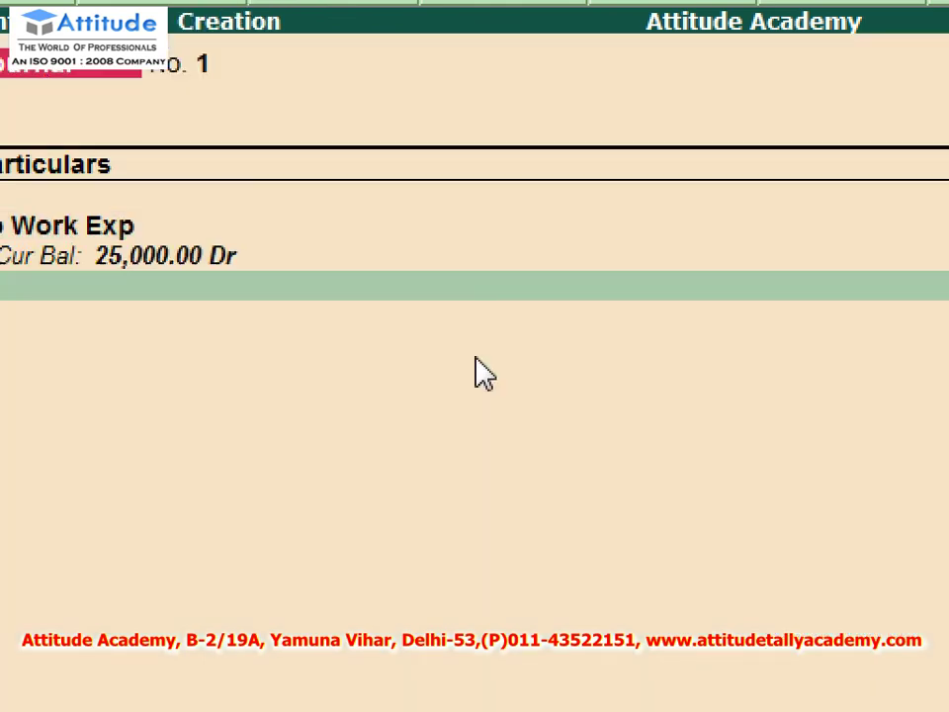
{"action": "key", "text": "Return"}
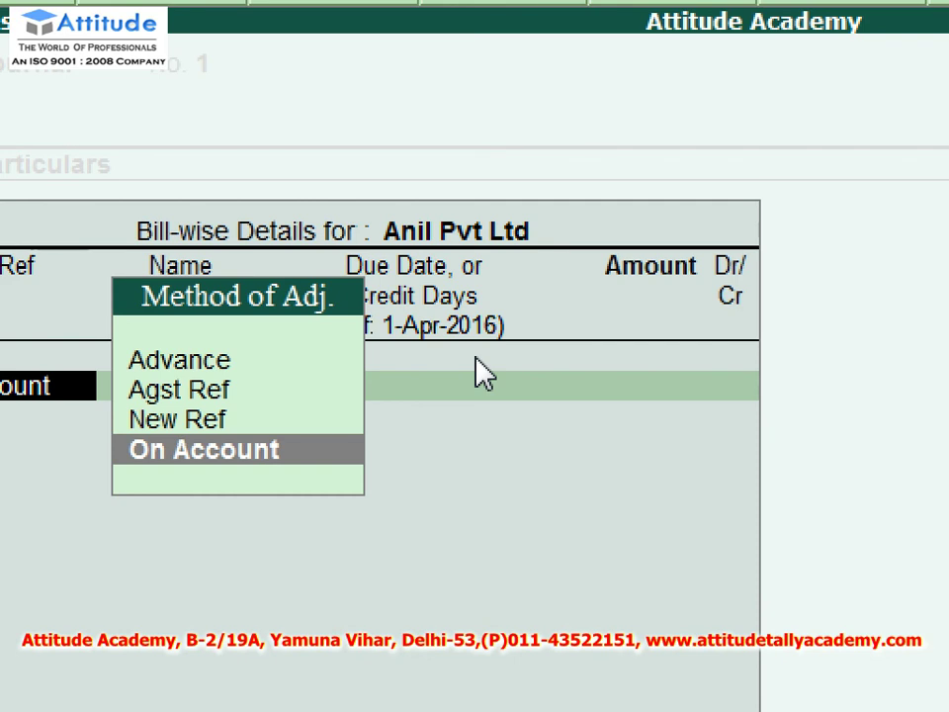
{"action": "key", "text": "Up"}
{"action": "key", "text": "Return"}
{"action": "key", "text": "Return"}
{"action": "key", "text": "Return"}
{"action": "type", "text": "250000.00"}
{"action": "key", "text": "Return"}
{"action": "key", "text": "Return"}
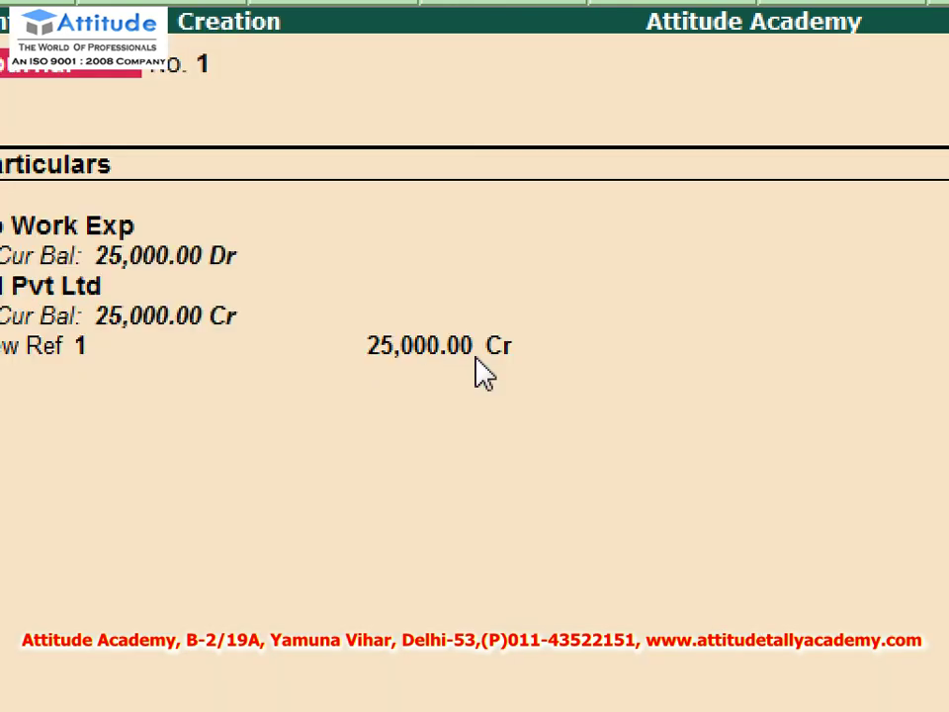
{"action": "key", "text": "ctrl+a"}
- Open a Payment voucher and debit Anil Pvt Ltd 25,000 against reference 1
{"action": "key", "text": "alt+F5"}
{"action": "key", "text": "F5"}
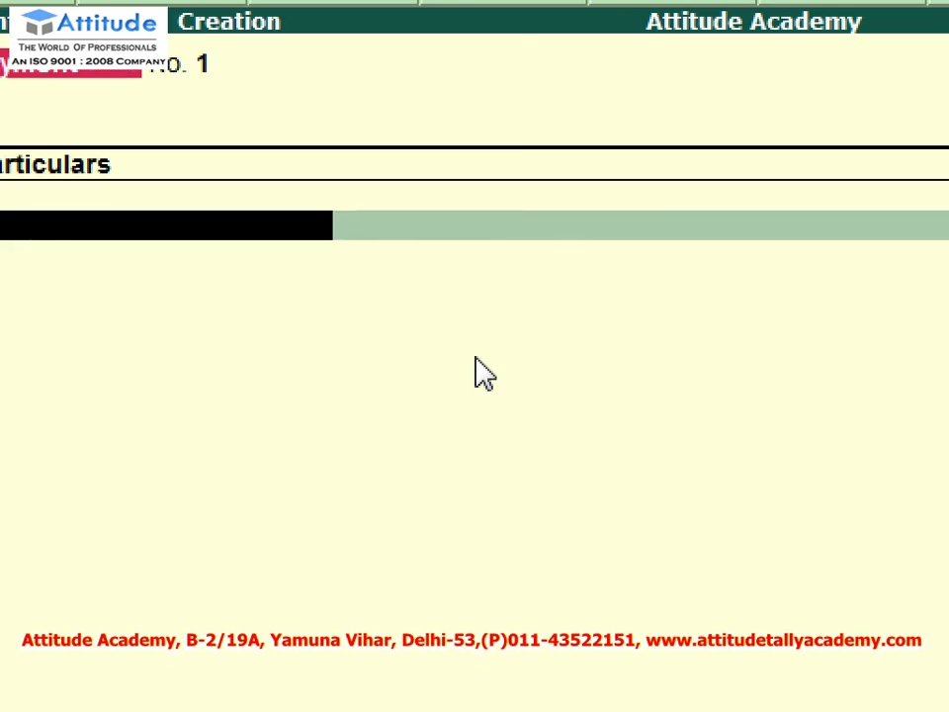
{"action": "key", "text": "Return"}
{"action": "key", "text": "Return"}
{"action": "key", "text": "Return"}
{"action": "key", "text": "Return"}
{"action": "key", "text": "Return"}
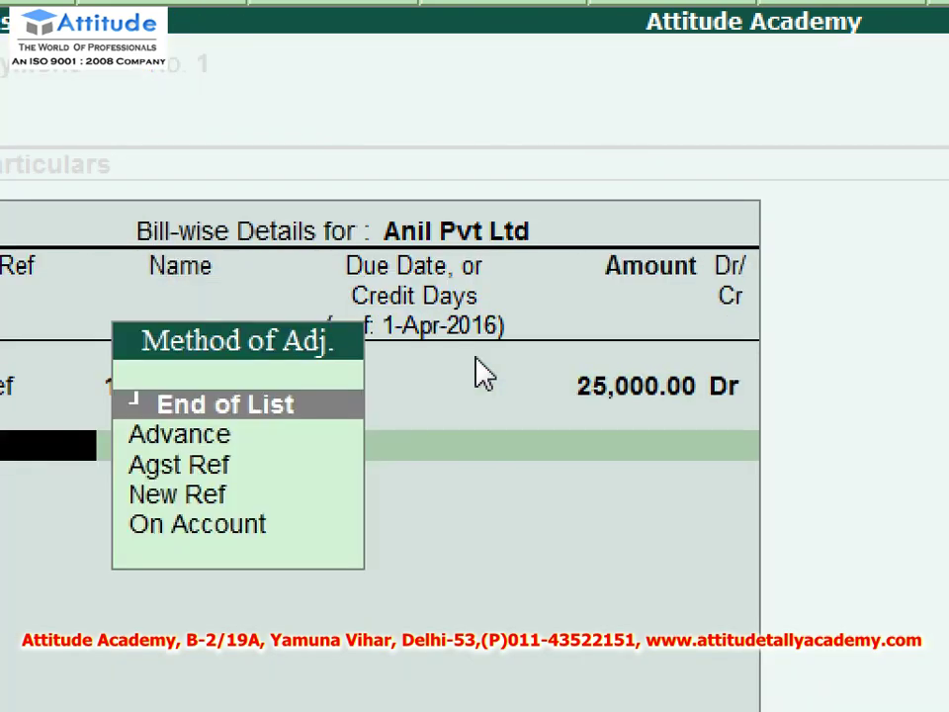
{"action": "key", "text": "Return"}
- Credit Cash for the 25,000 payment and save the Payment voucher
{"action": "key", "text": "Return"}
{"action": "key", "text": "Return"}
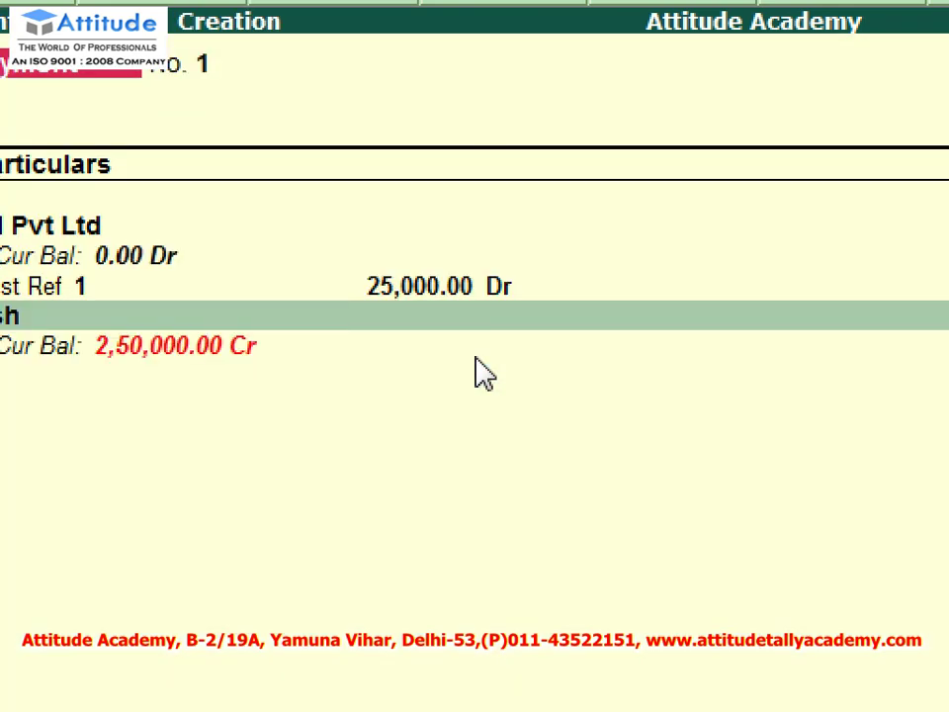
{"action": "key", "text": "Return"}
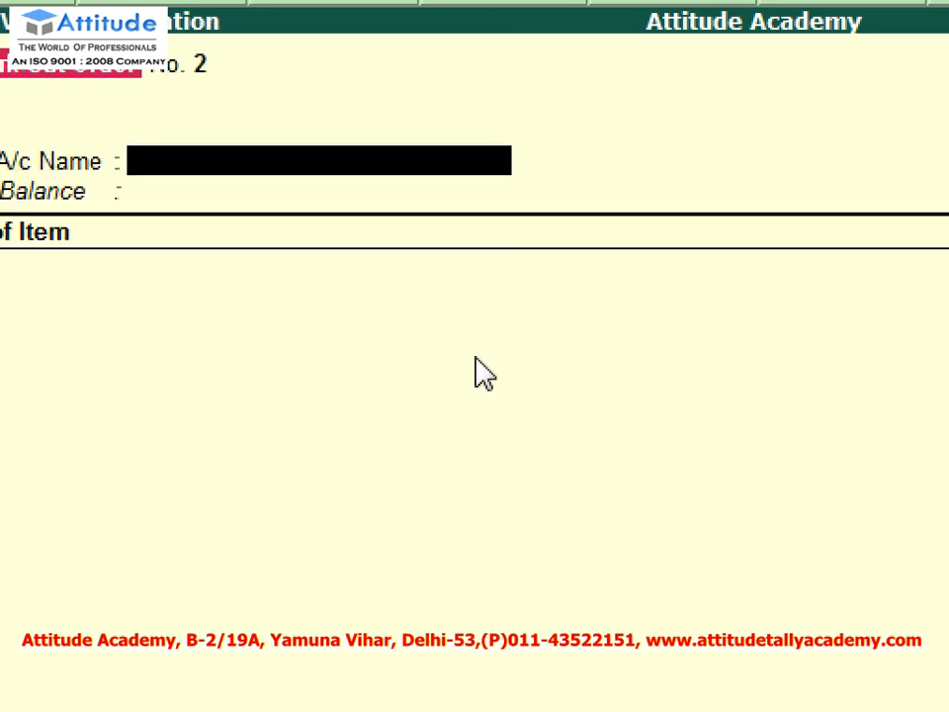